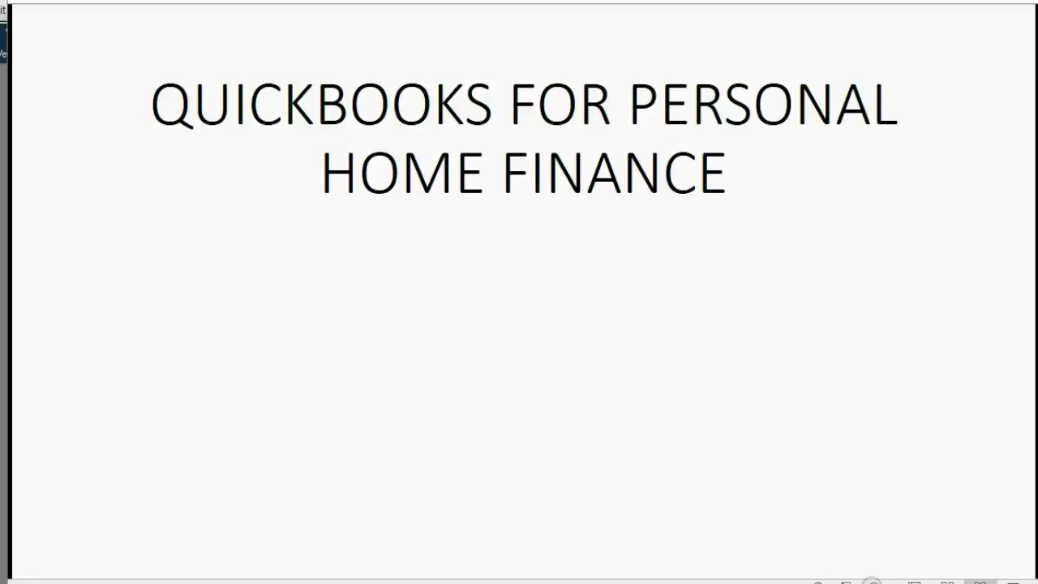
pyautogui.click(871, 578)
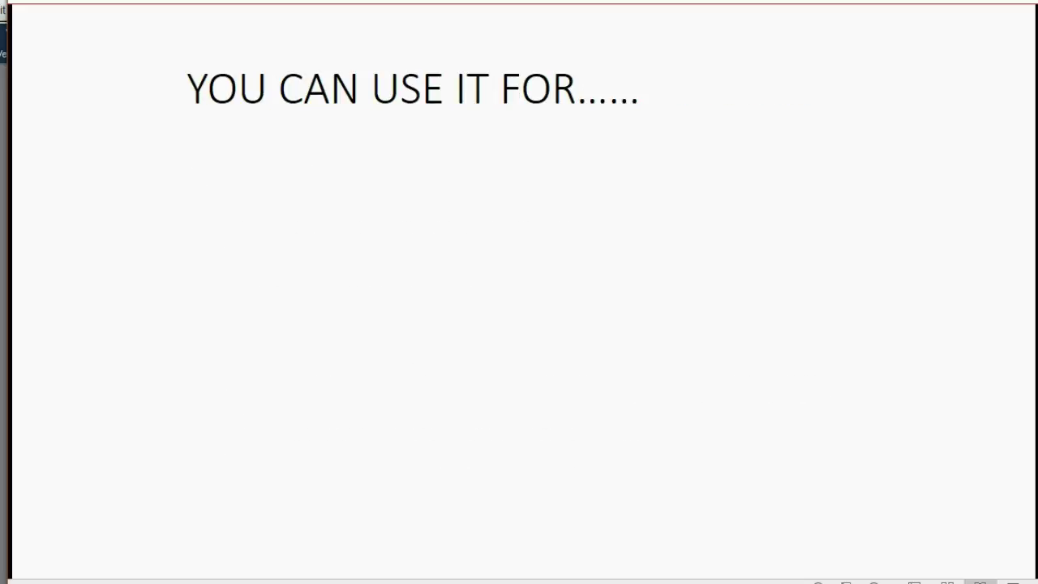
pyautogui.press('Right')
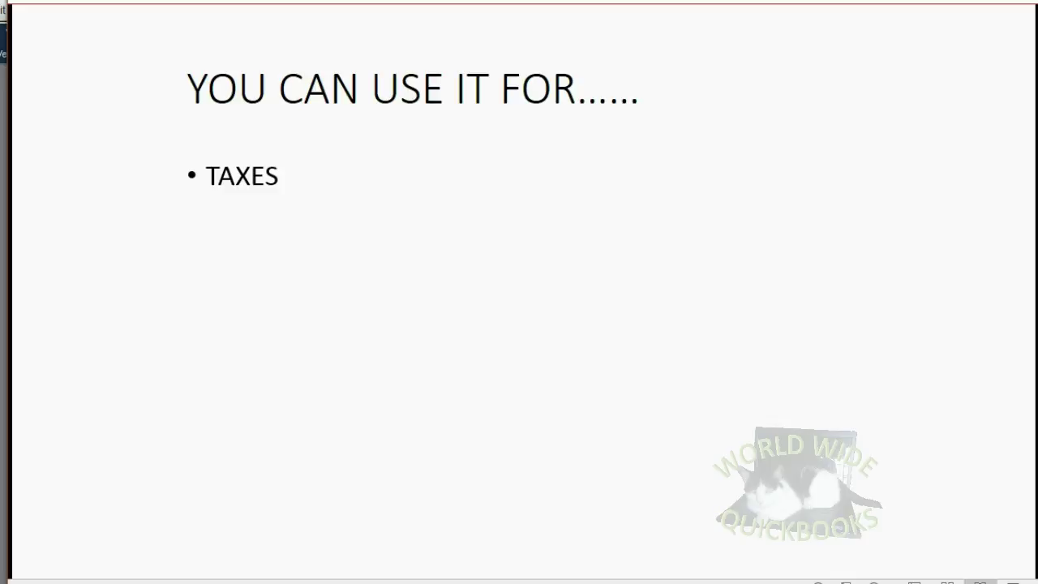
pyautogui.press('Right')
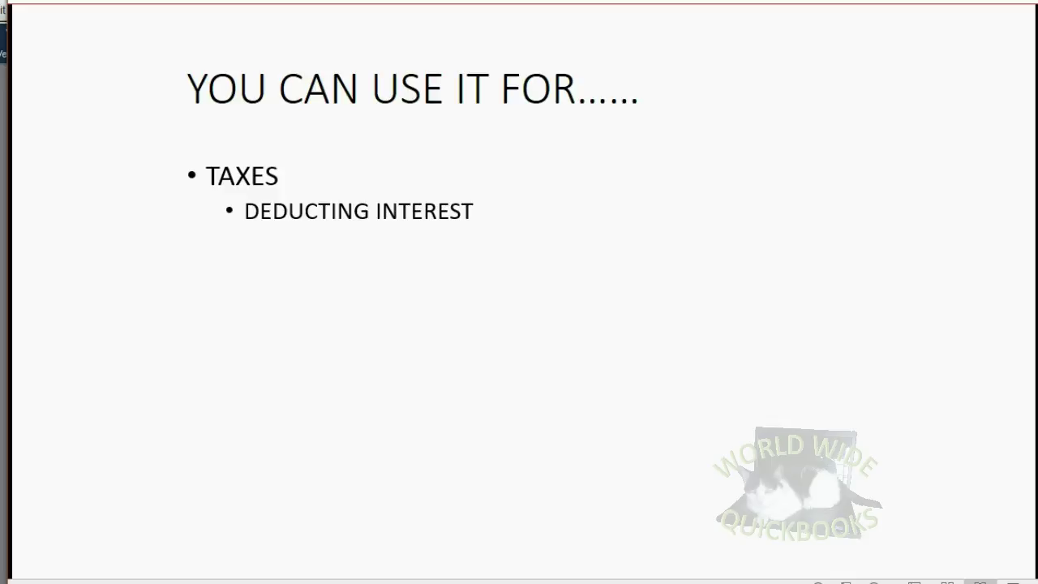
pyautogui.press('Right')
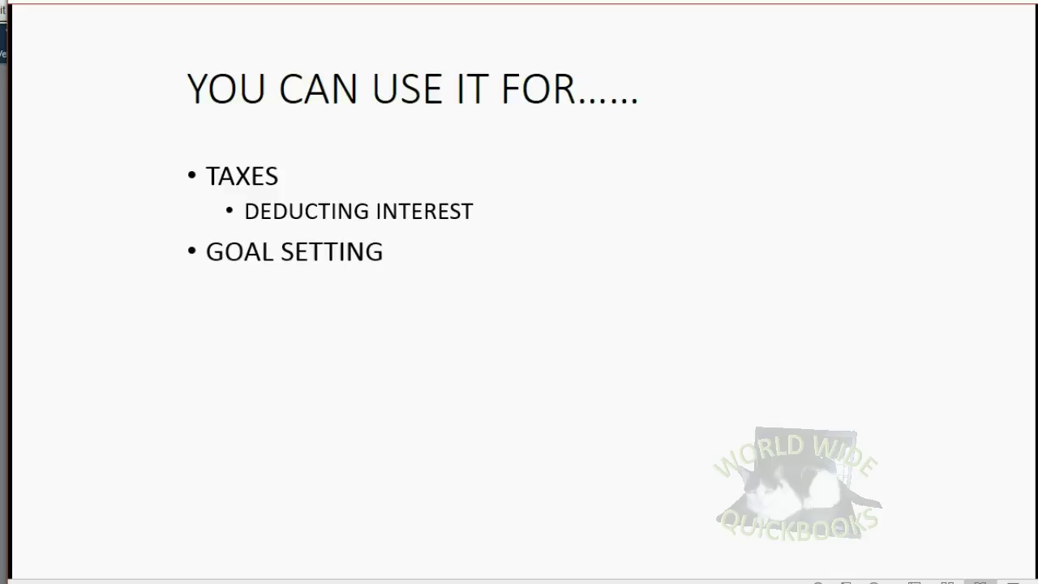
pyautogui.press('Right')
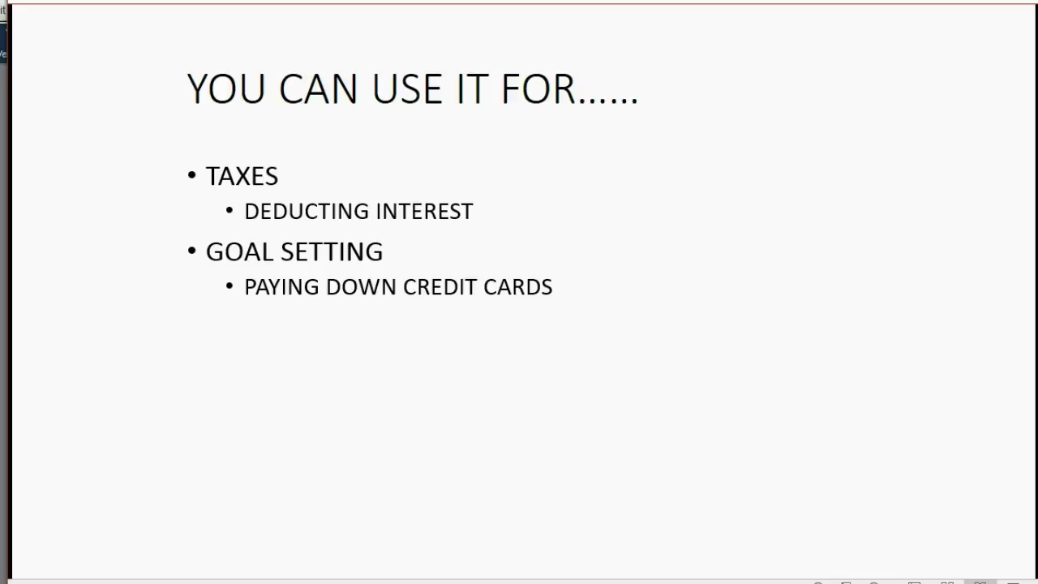
pyautogui.press('Right')
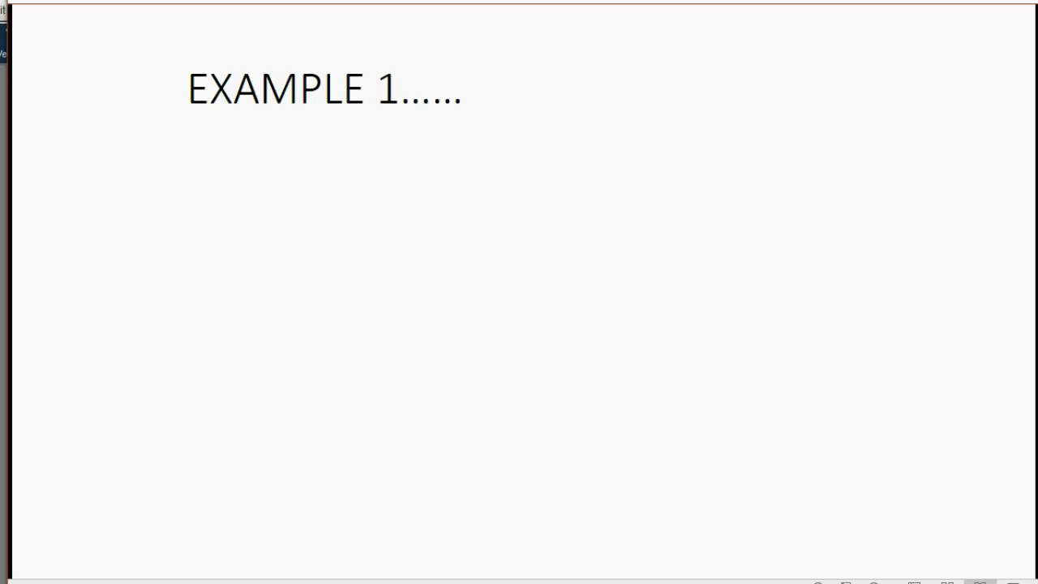
pyautogui.press('Right')
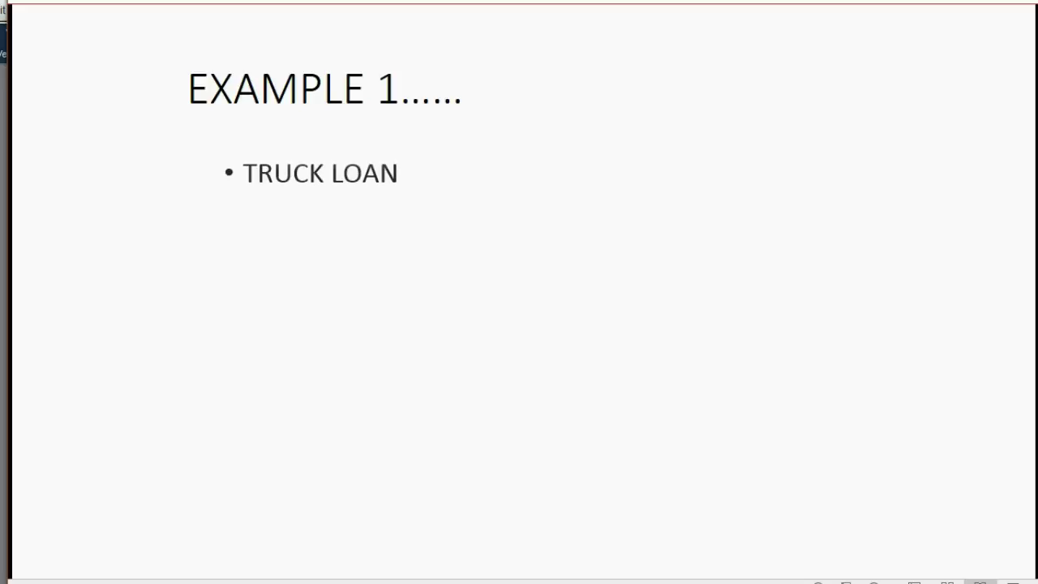
pyautogui.press('Right')
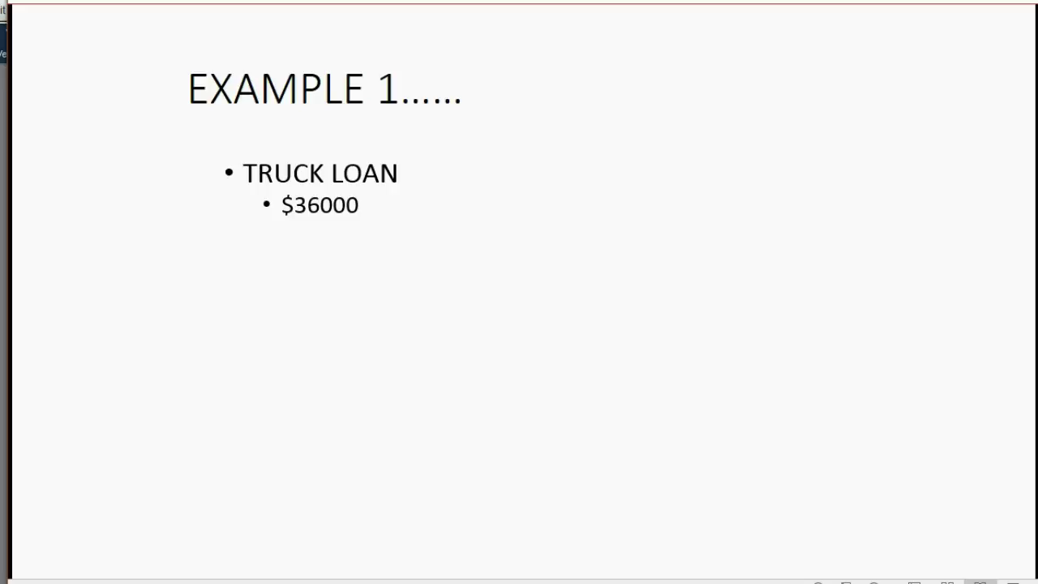
pyautogui.press('Right')
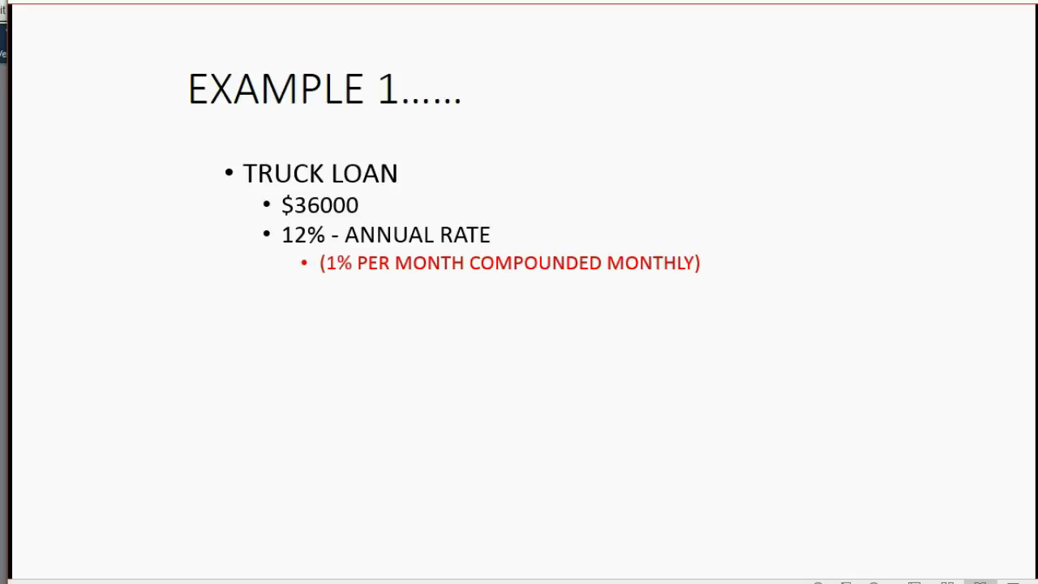
pyautogui.press('Right')
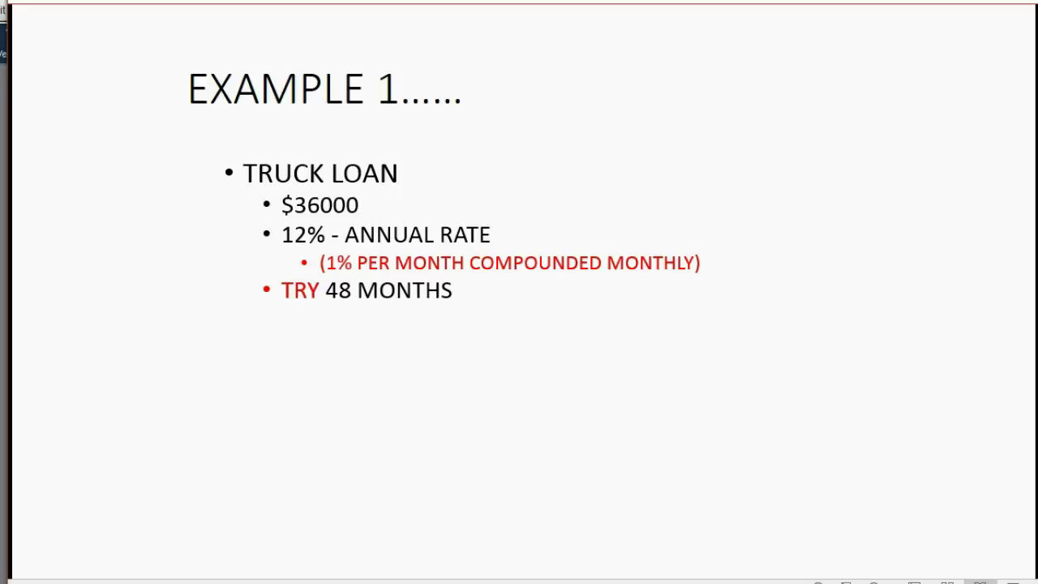
pyautogui.press('Right')
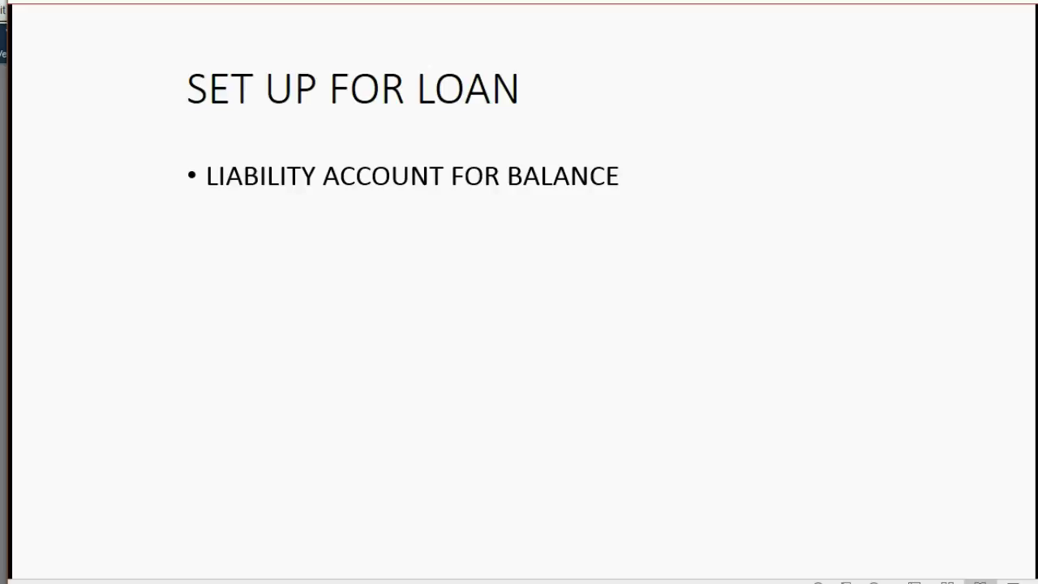
pyautogui.press('Right')
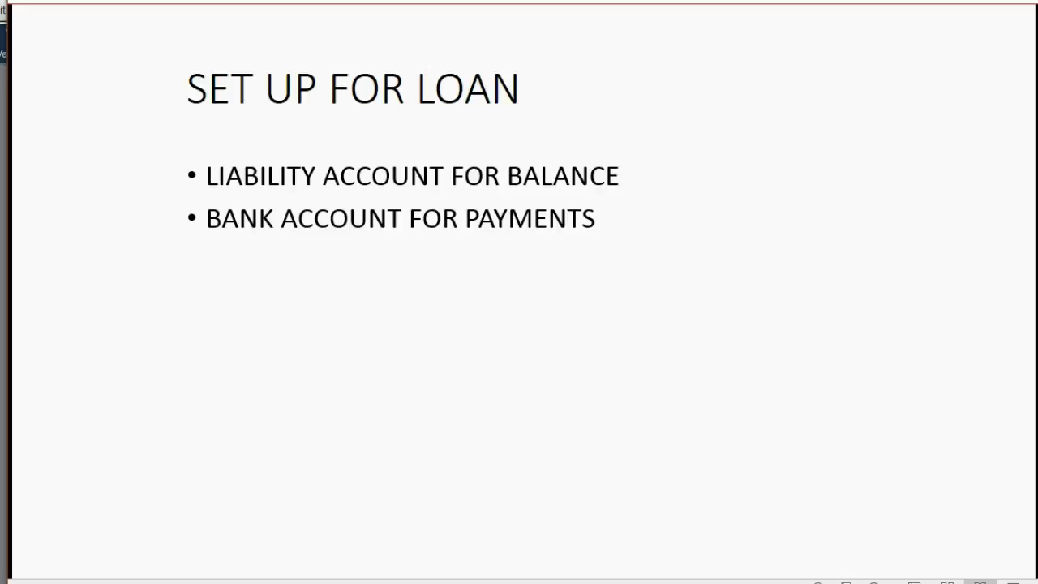
pyautogui.press('Right')
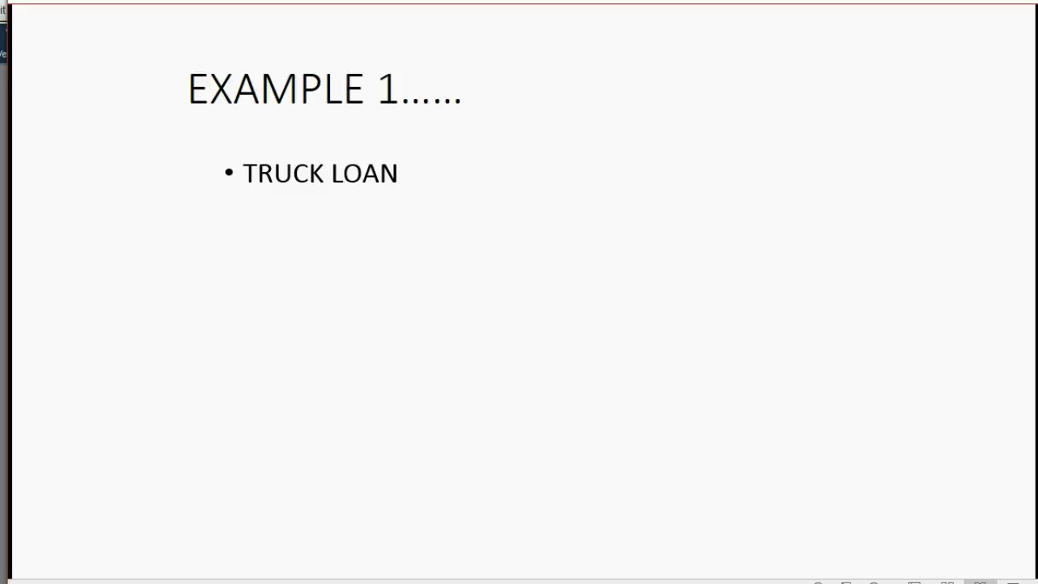
pyautogui.press('Right')
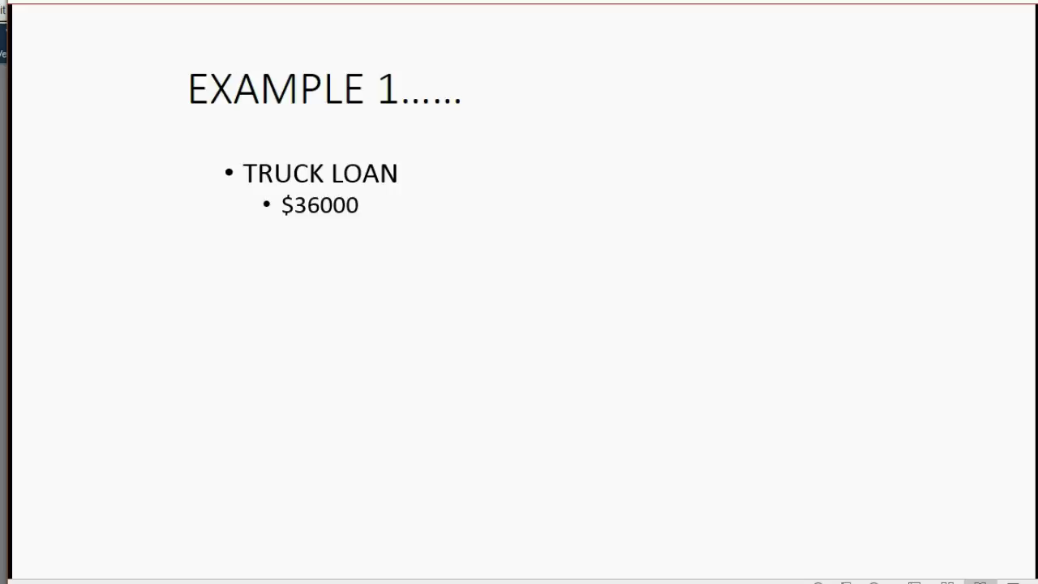
pyautogui.press('Right')
pyautogui.press('Right')
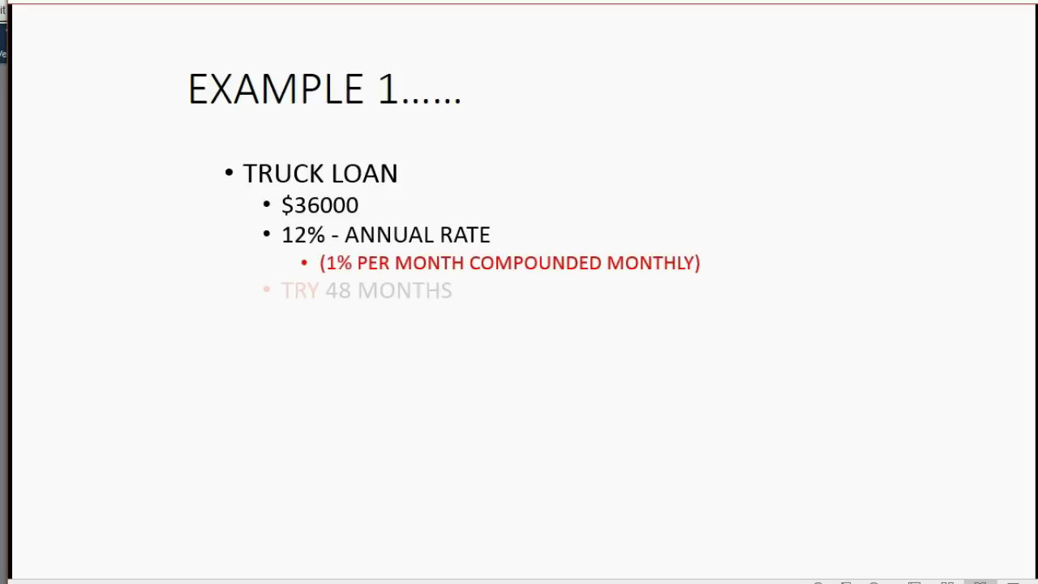
pyautogui.press('Right')
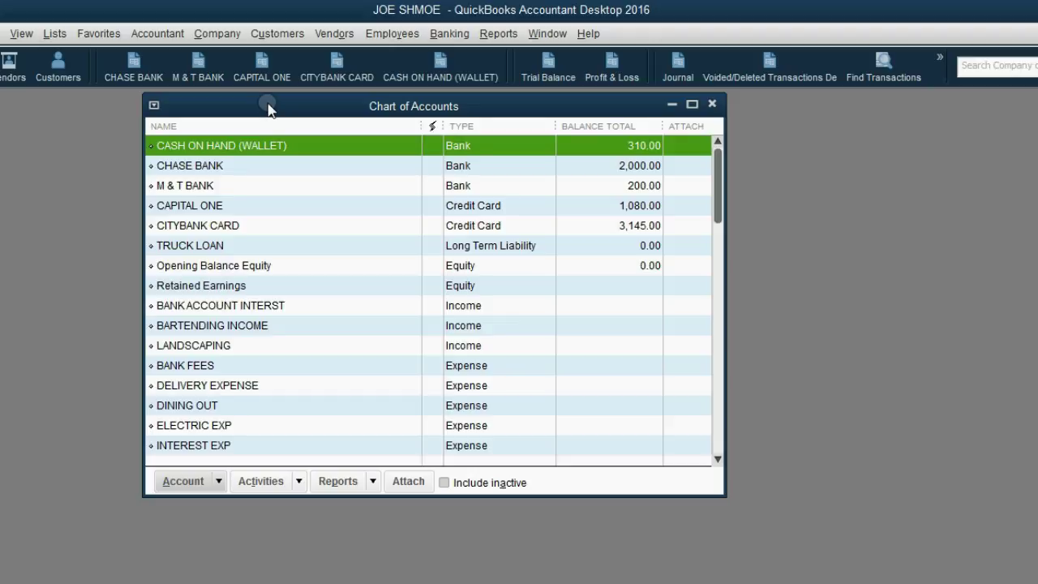
# Examine the truck loan, Chase Bank, bank fees and interest expense accounts in the chart of accounts
pyautogui.click(223, 247)
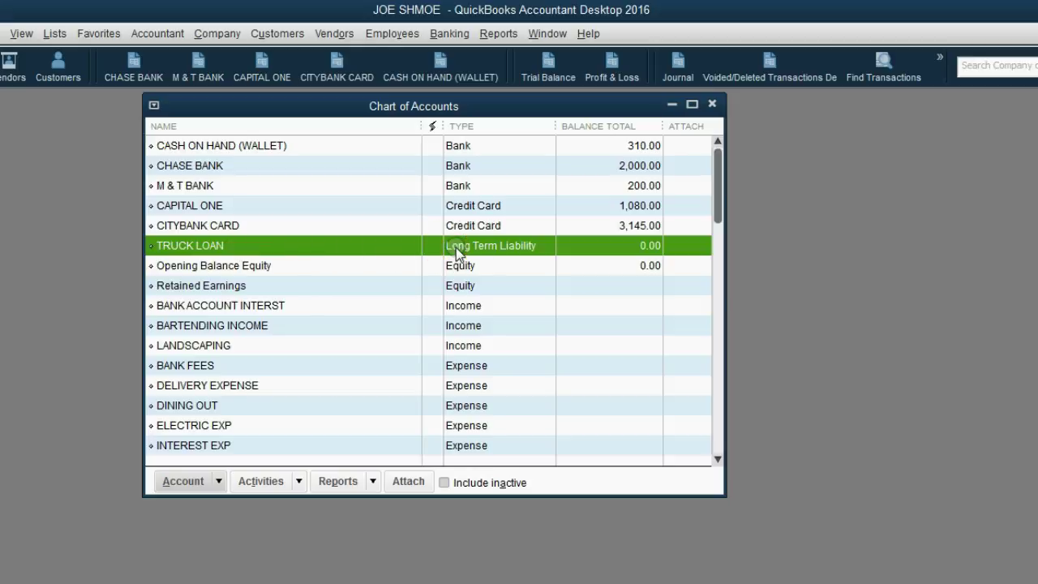
pyautogui.click(344, 167)
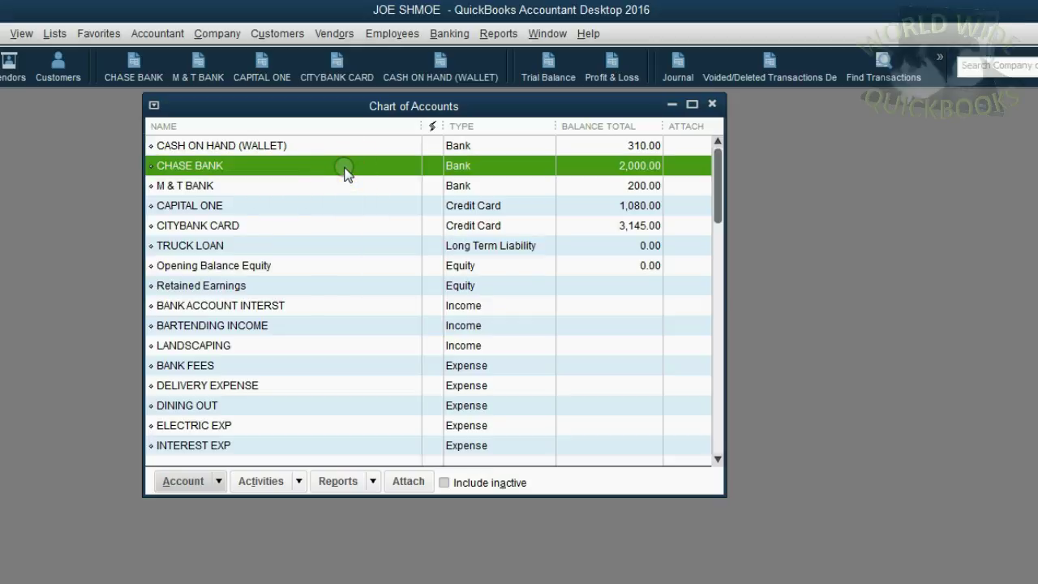
pyautogui.click(468, 369)
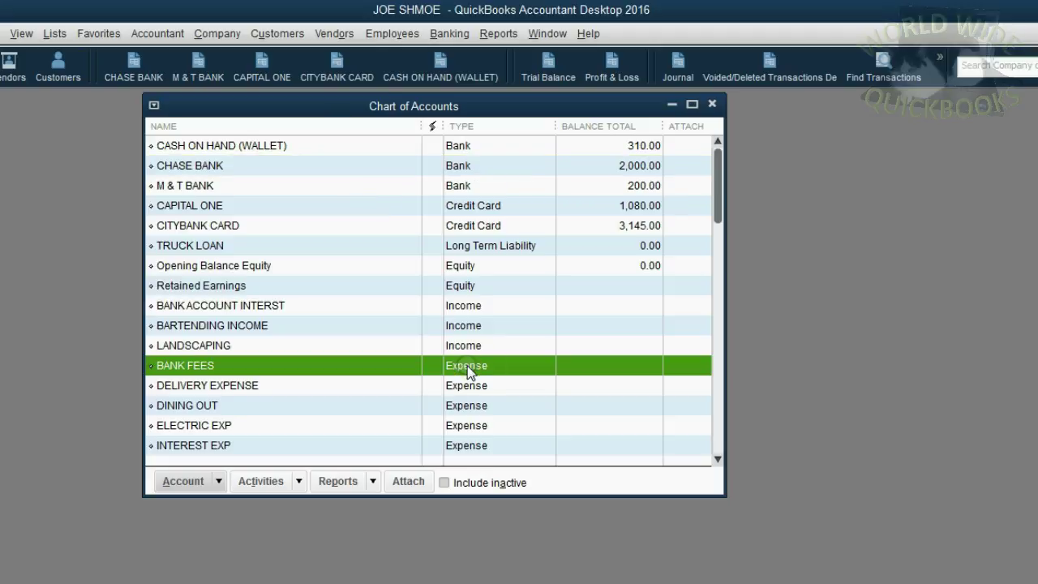
pyautogui.click(457, 445)
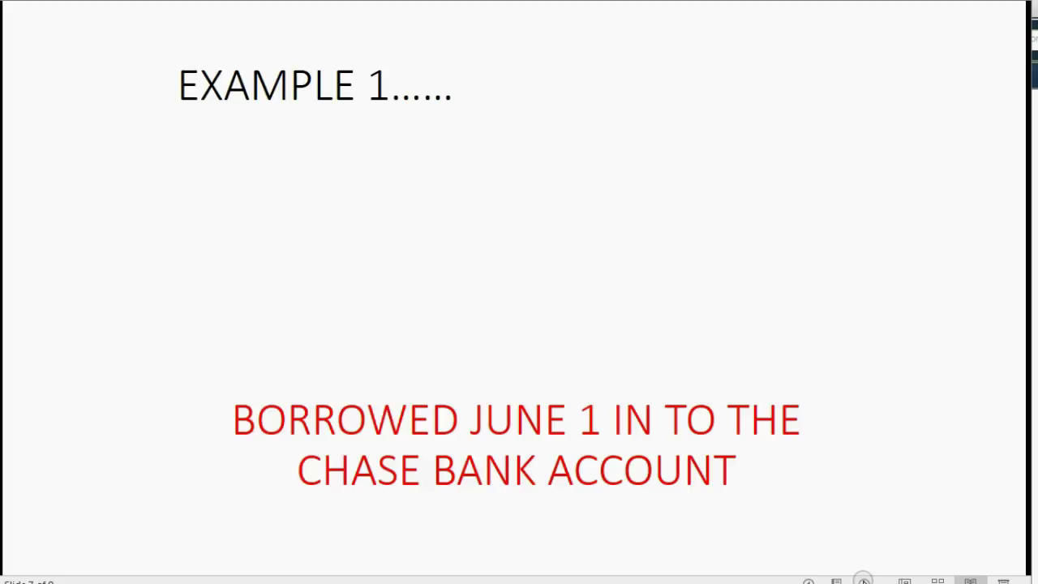
pyautogui.click(865, 579)
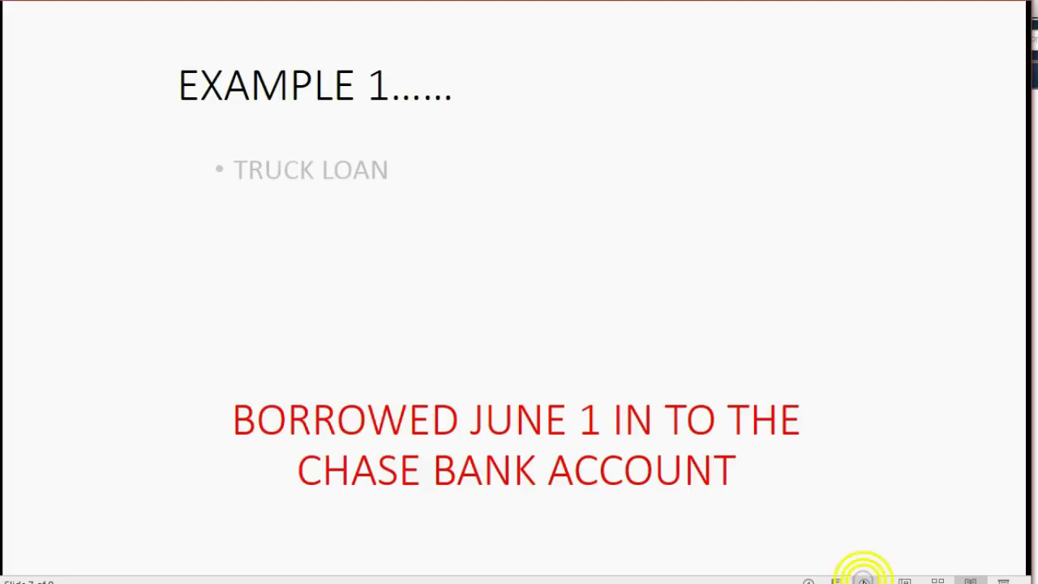
pyautogui.click(865, 579)
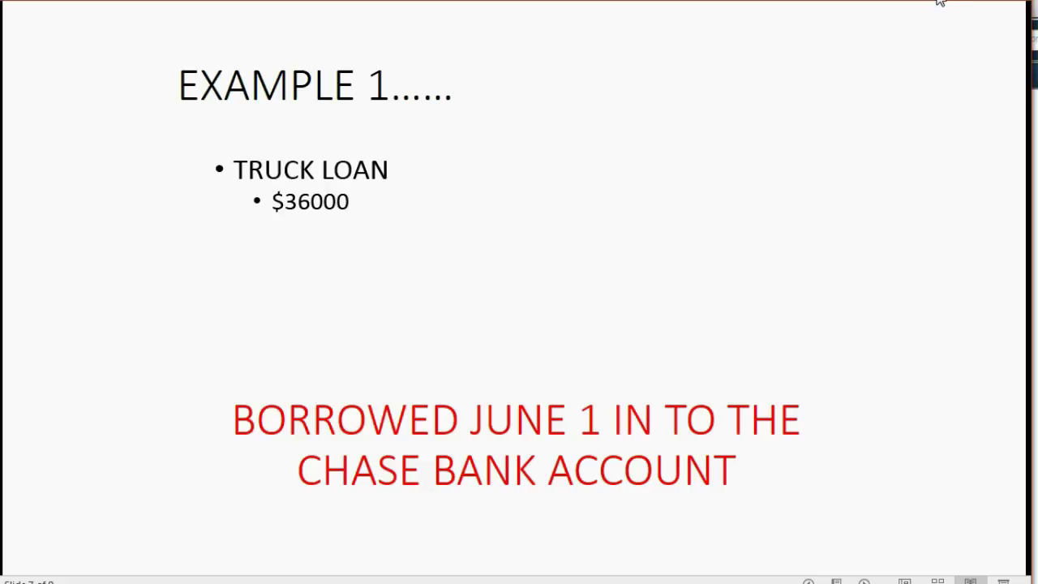
# Switch to QuickBooks, closing the Loan Manager and opening the CHASE BANK register
pyautogui.hotkey('alt', 'Tab')
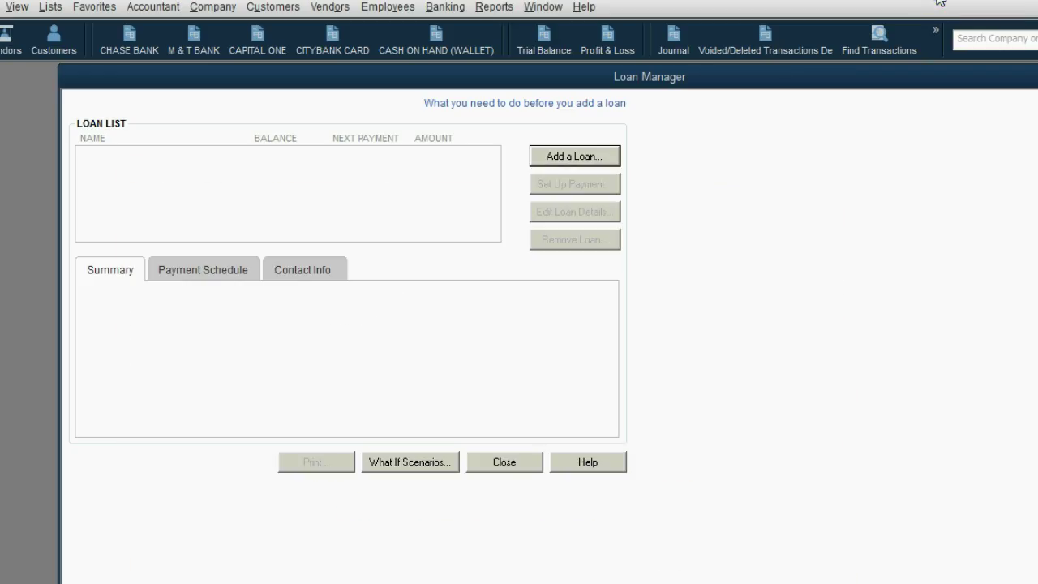
pyautogui.doubleClick(901, 76)
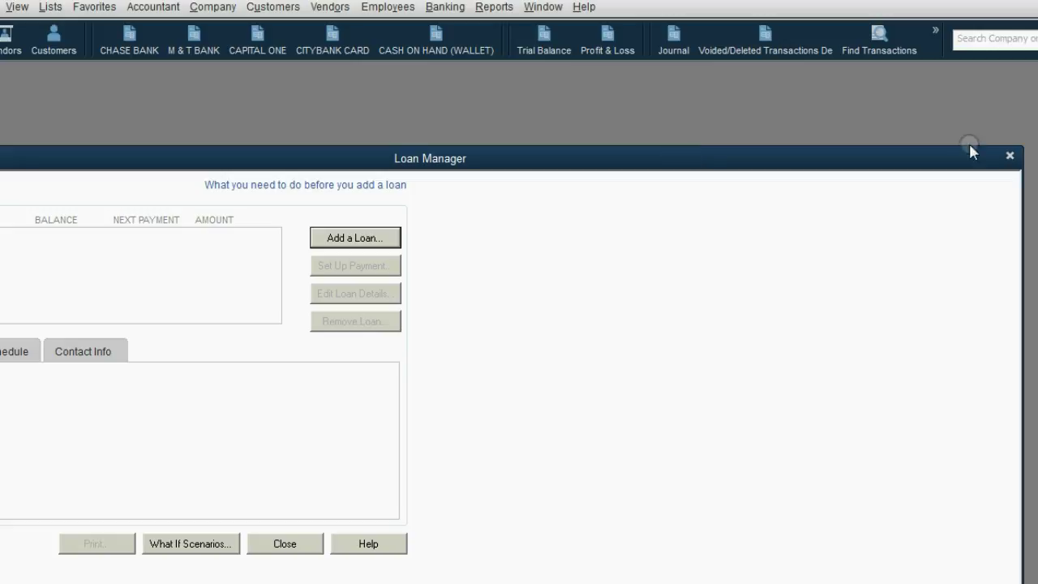
pyautogui.click(1011, 156)
pyautogui.click(144, 53)
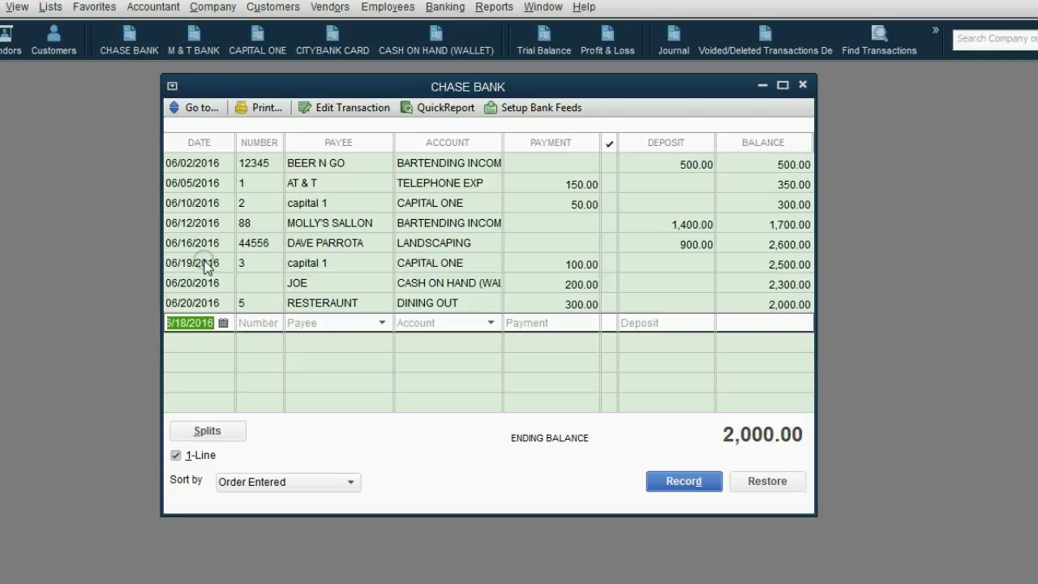
# Start a new register entry dated 06/01/2016 with number 74423 and payee CHASE BANK-INCOME
pyautogui.click(223, 323)
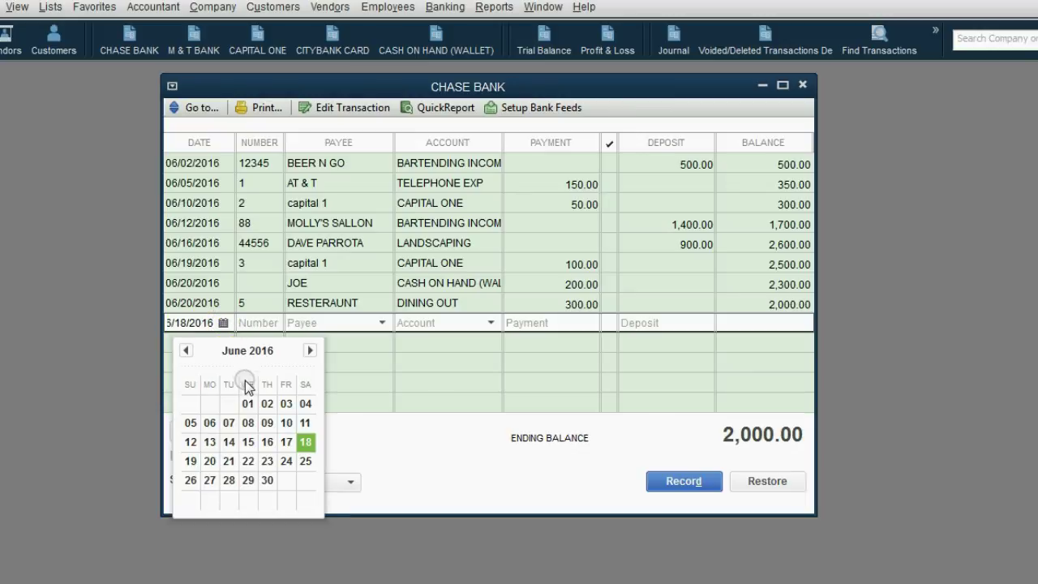
pyautogui.click(248, 403)
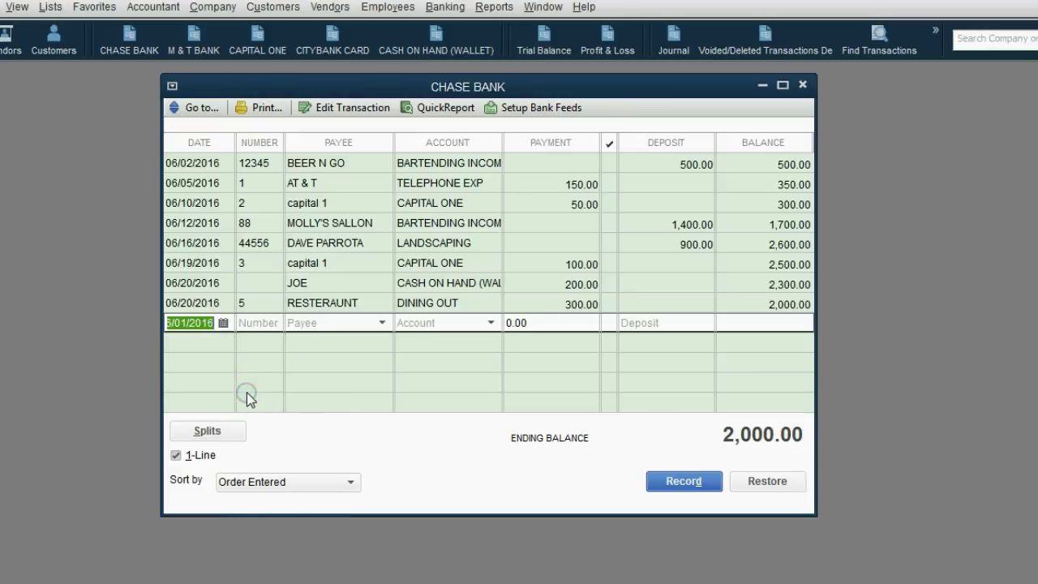
pyautogui.click(272, 322)
pyautogui.write('74423')
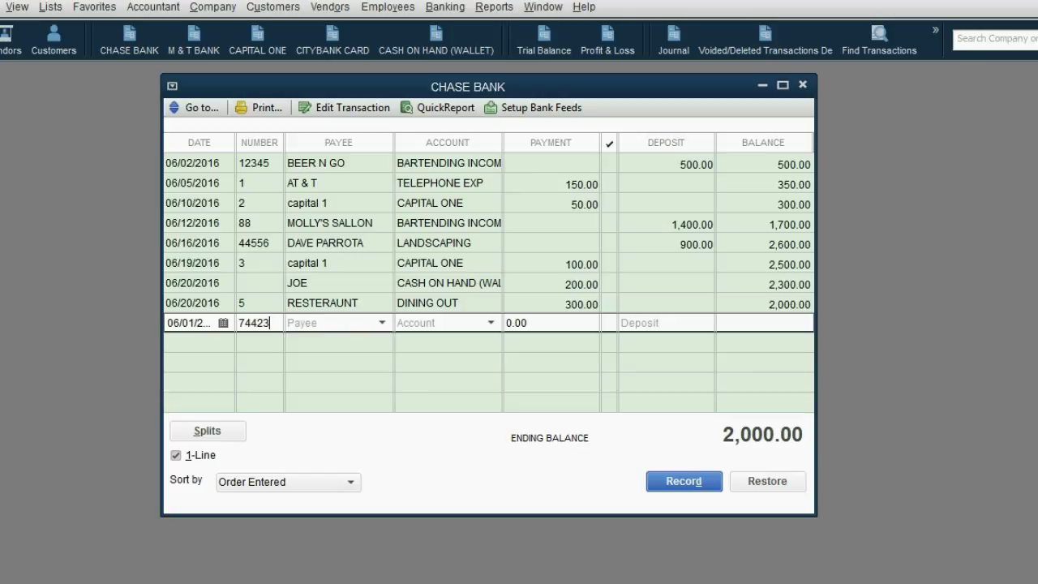
pyautogui.click(381, 323)
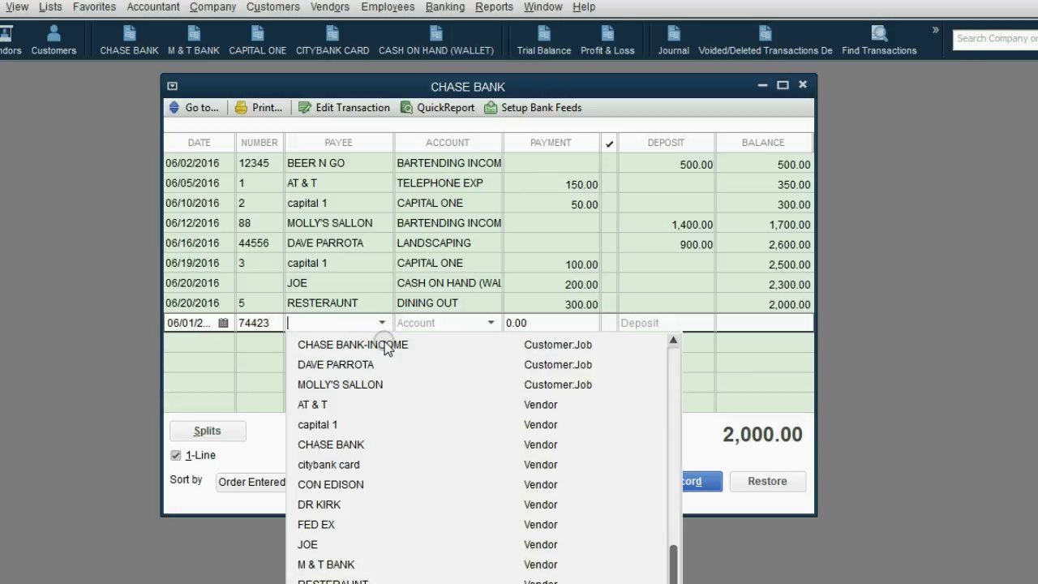
pyautogui.click(385, 345)
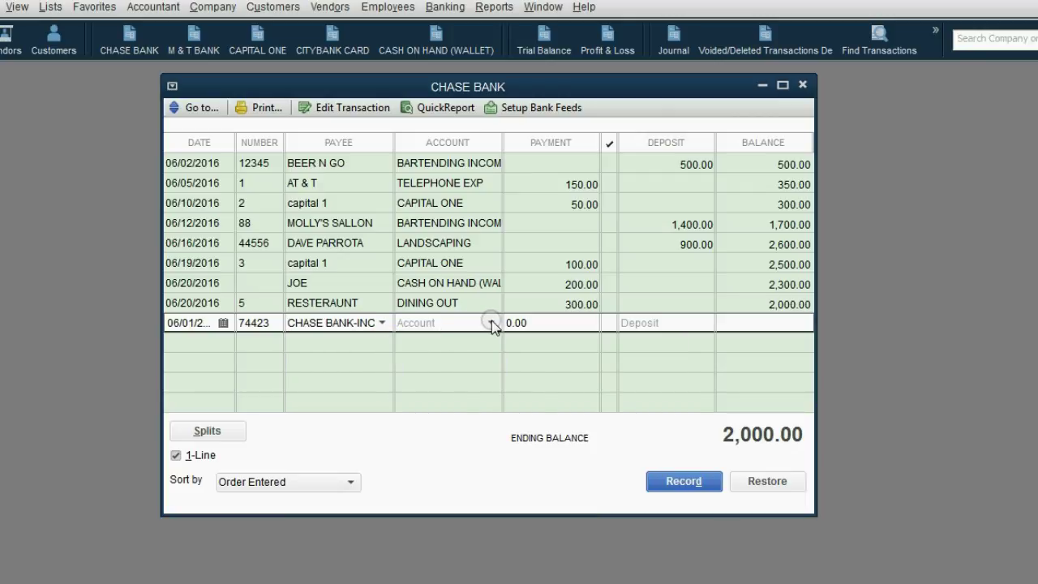
# Assign the new entry to the TRUCK LOAN account with a deposit of 36,000 and record it
pyautogui.click(491, 322)
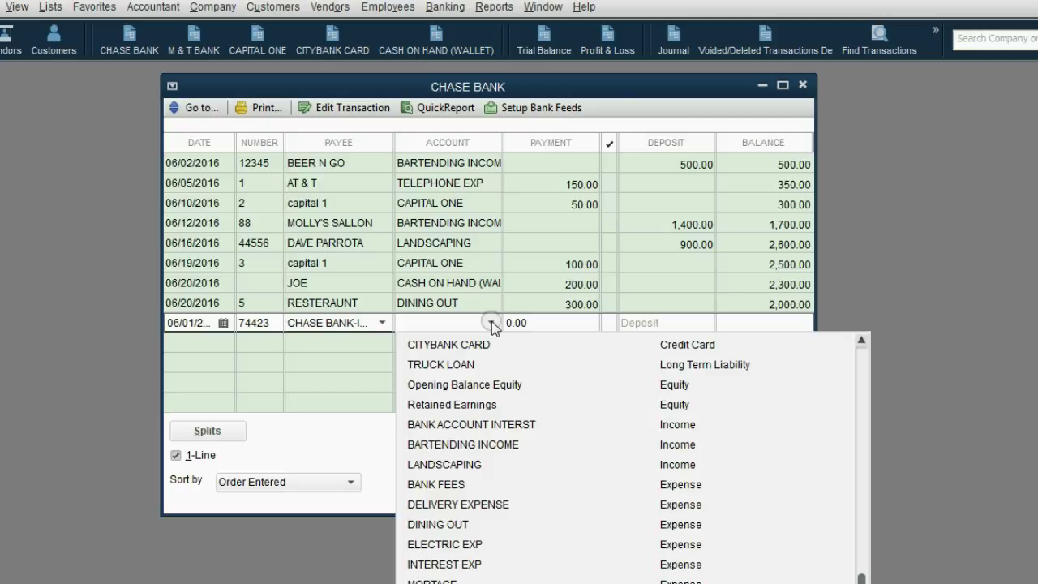
pyautogui.click(469, 369)
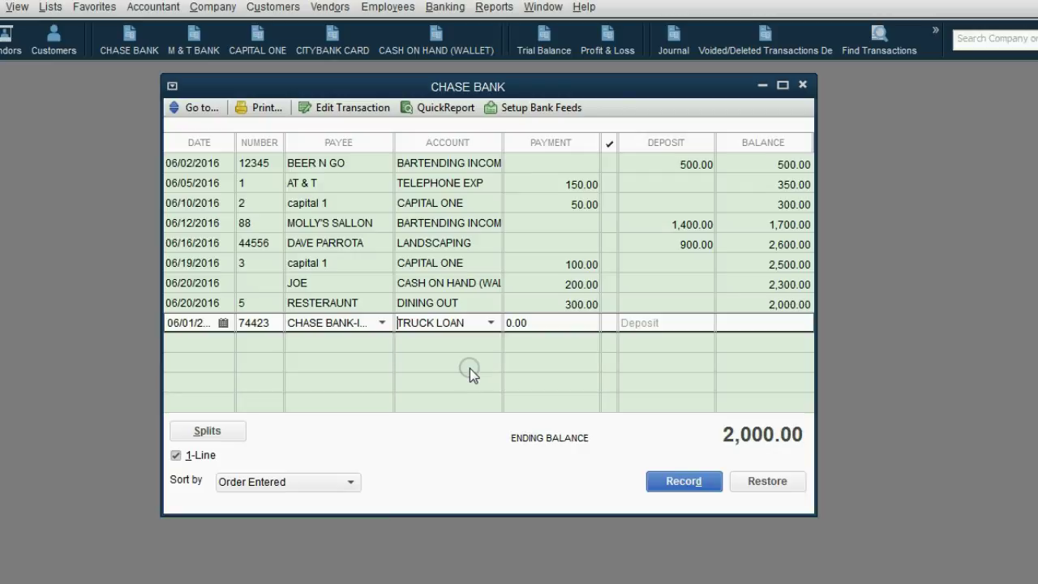
pyautogui.click(626, 323)
pyautogui.write('36000')
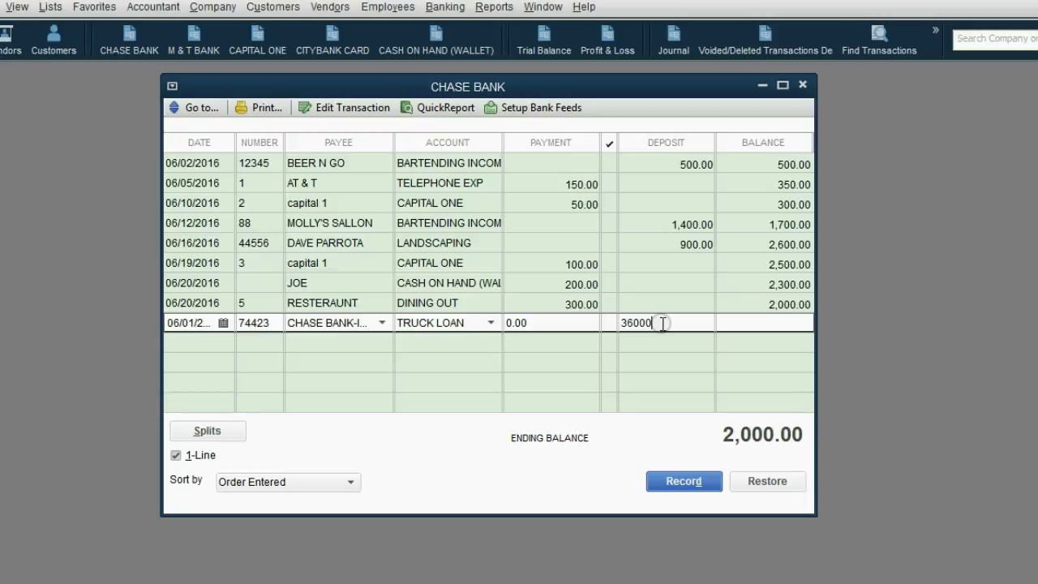
pyautogui.click(489, 323)
pyautogui.click(543, 417)
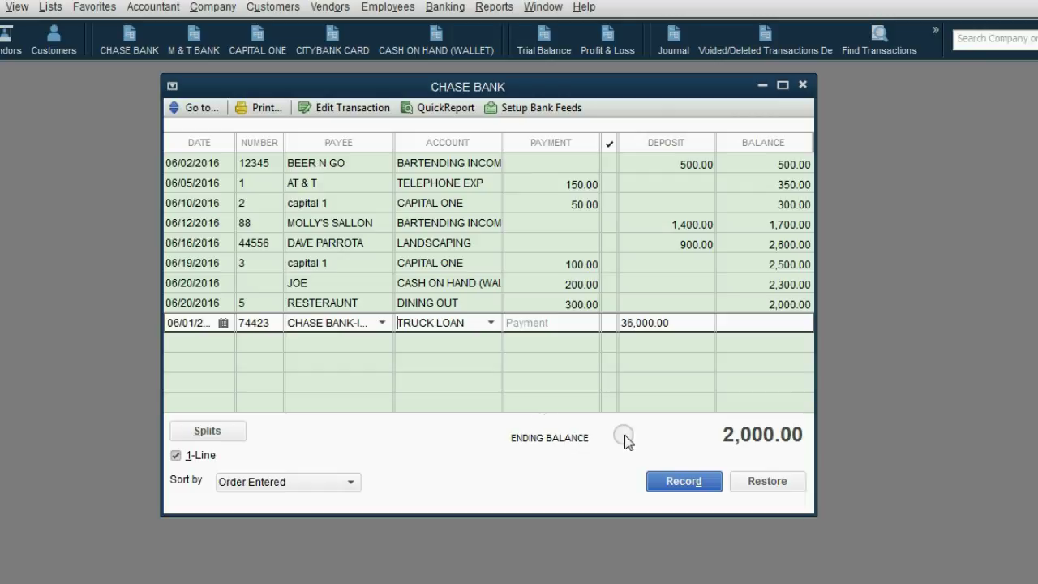
pyautogui.click(672, 483)
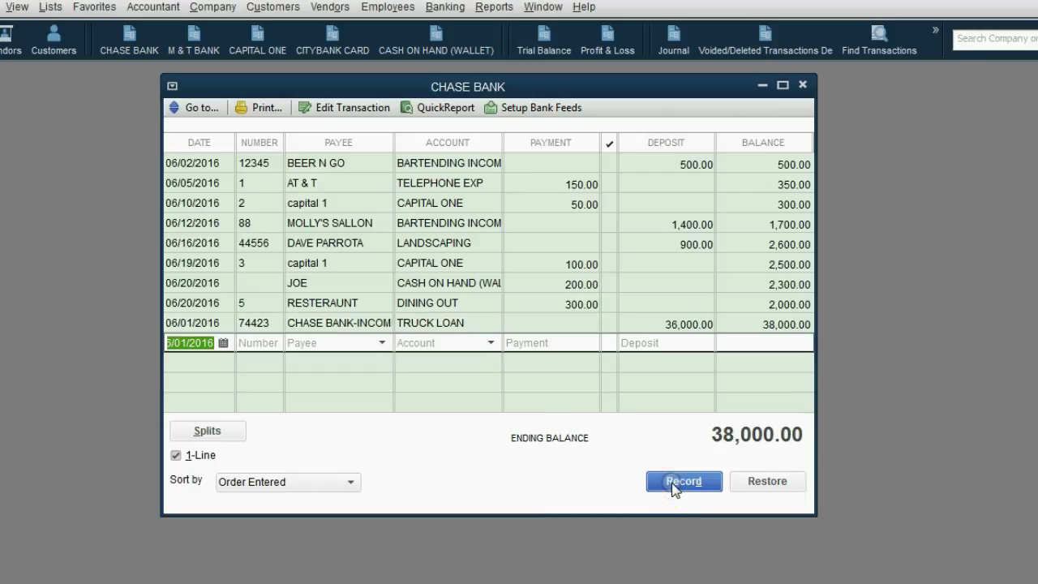
# Open the Trial Balance report and check the TRUCK LOAN and CHASE BANK balances
pyautogui.click(549, 47)
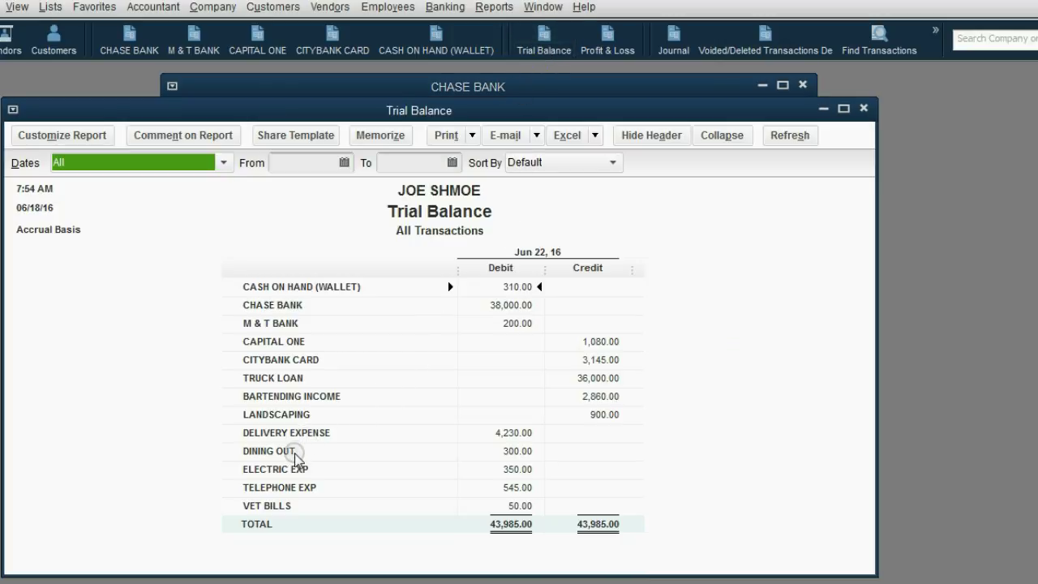
pyautogui.click(292, 390)
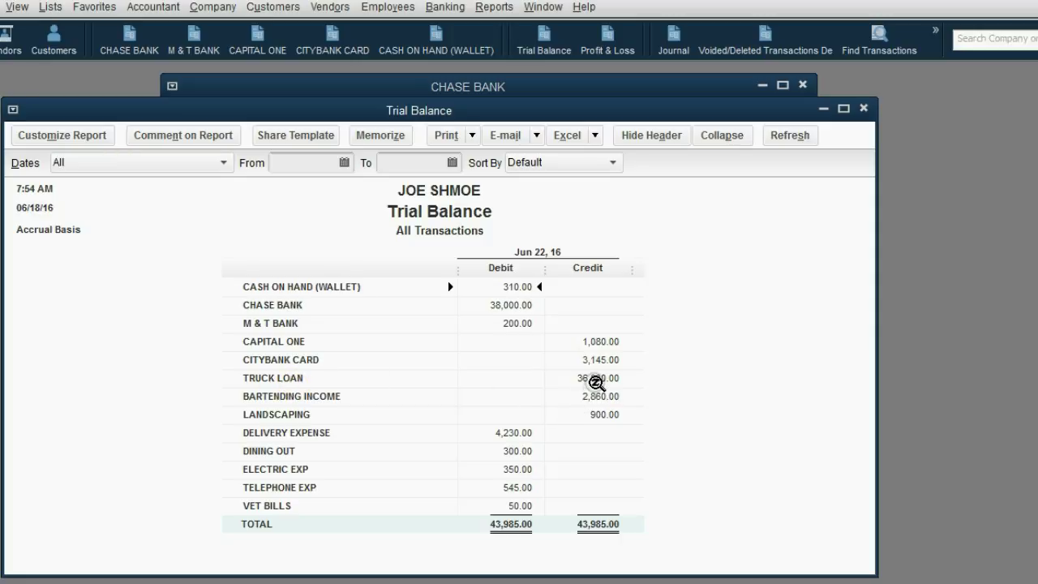
pyautogui.click(596, 379)
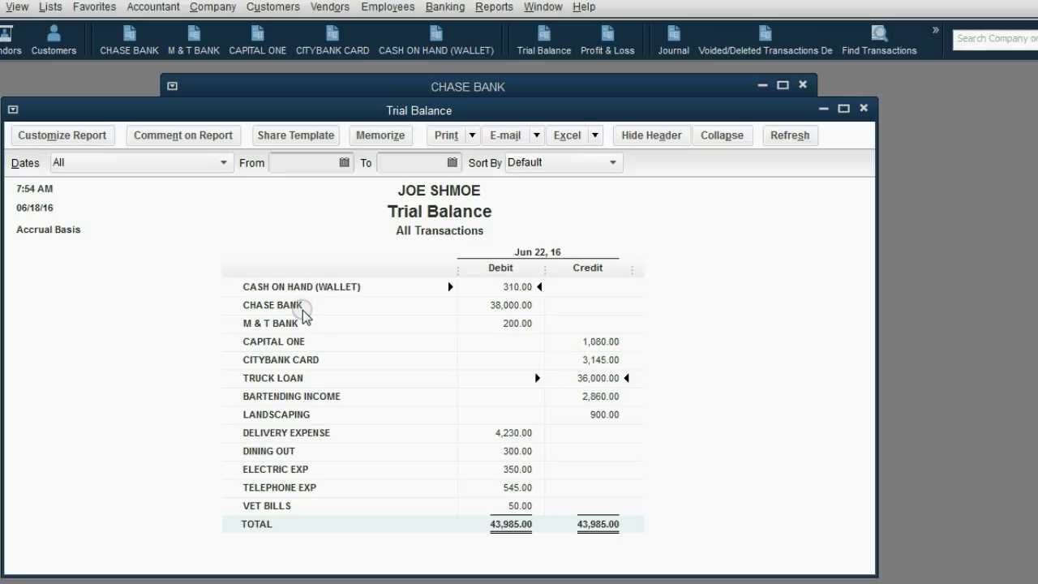
pyautogui.click(505, 305)
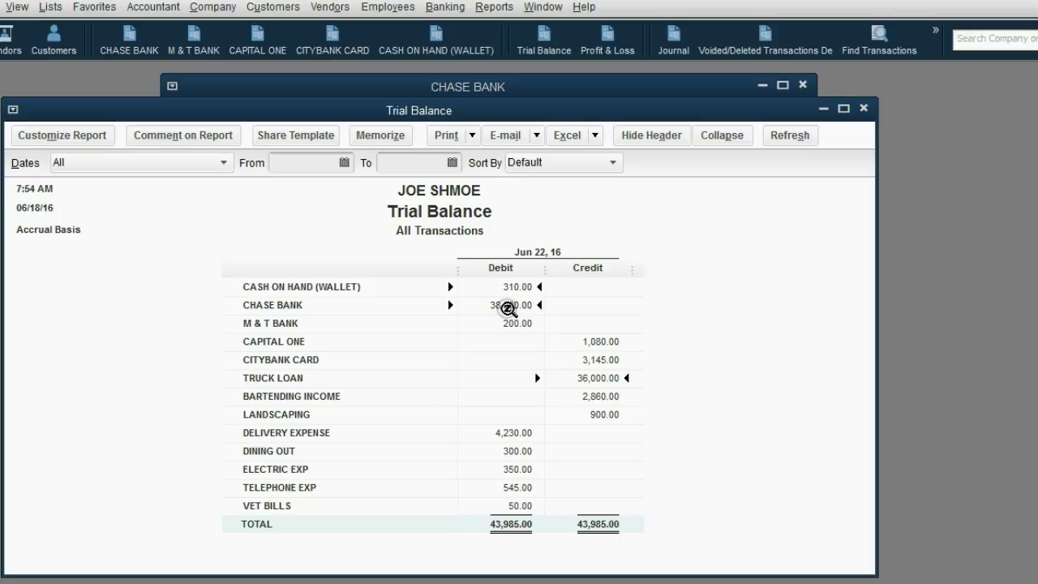
# Check the truck loan terms on the Example 1 slide, and open QuickBooks' Loan Manager to start adding a loan
pyautogui.hotkey('alt', 'Tab')
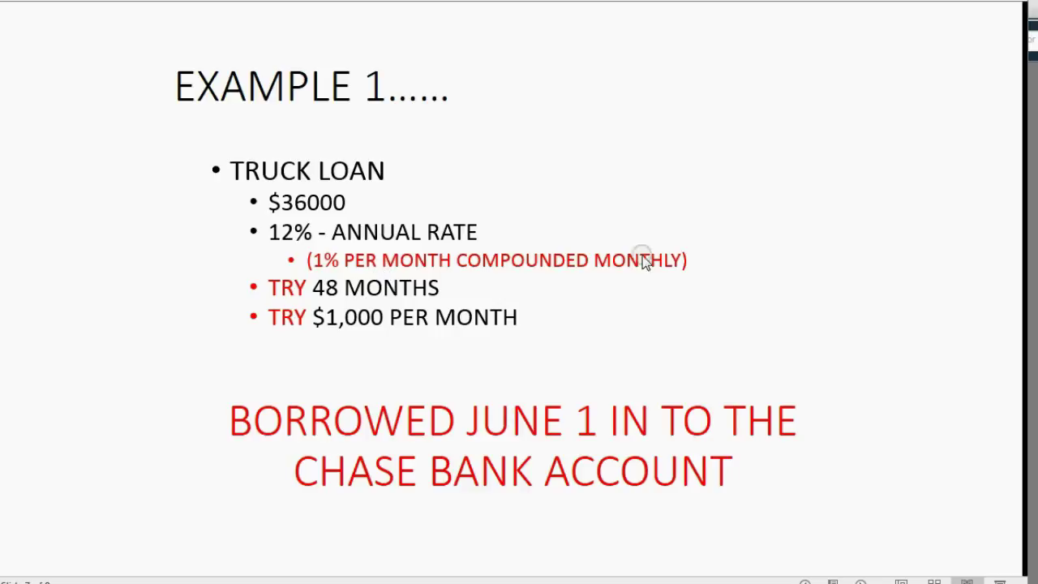
pyautogui.click(933, 1)
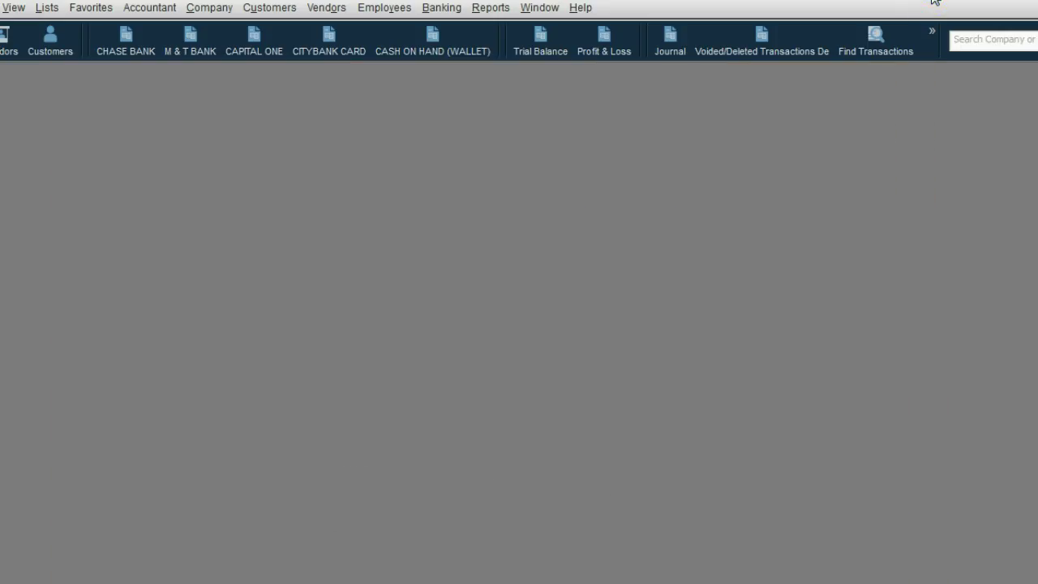
pyautogui.click(444, 8)
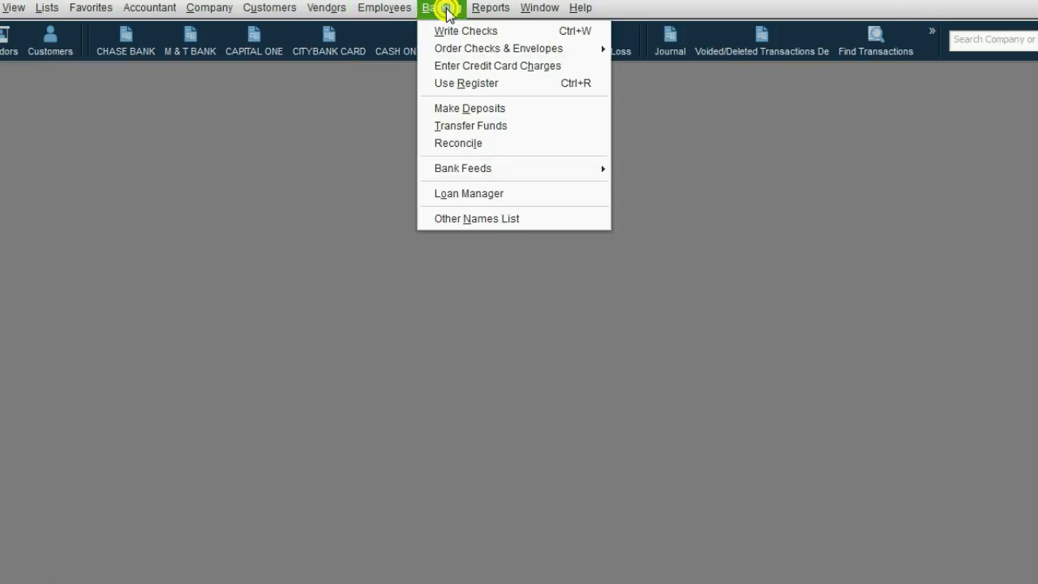
pyautogui.click(487, 193)
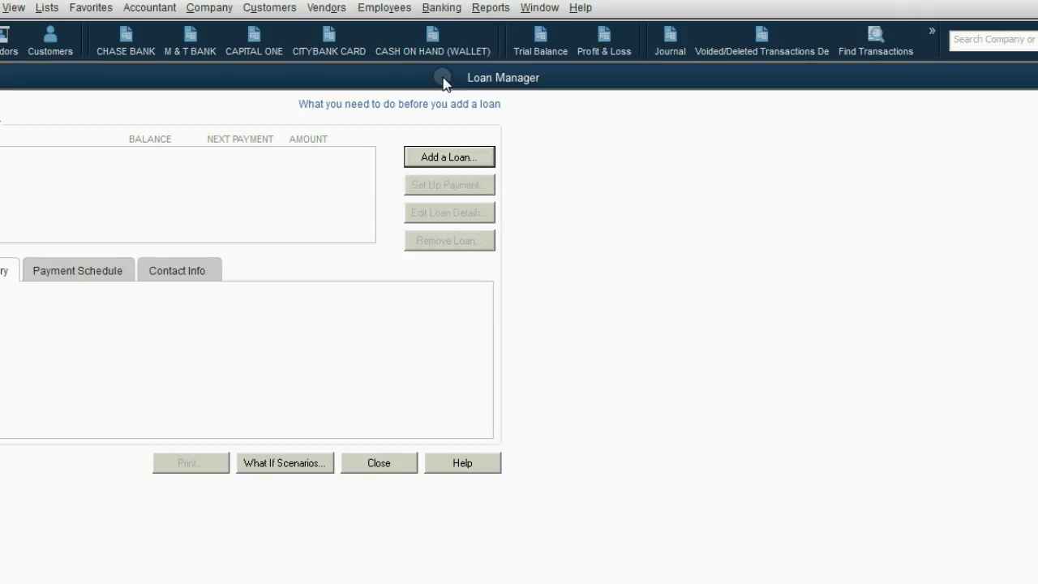
pyautogui.doubleClick(445, 77)
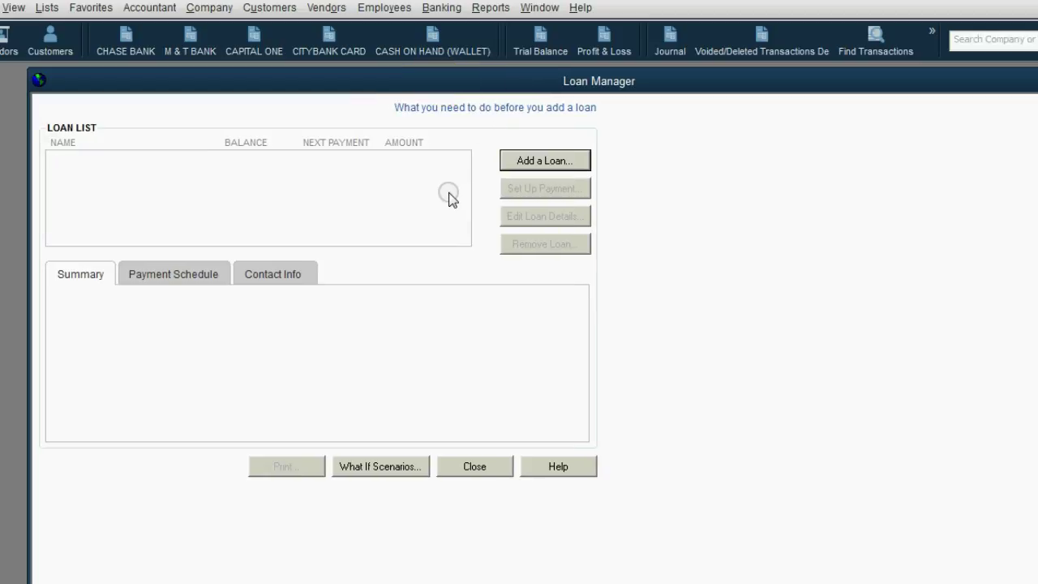
pyautogui.click(533, 159)
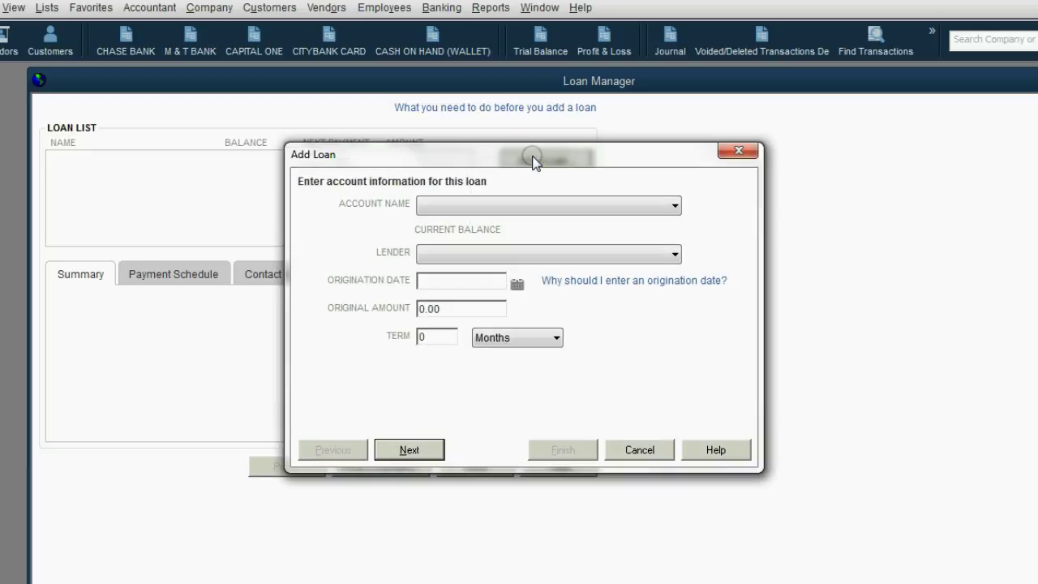
# Set the new loan's account name to TRUCK LOAN and its lender to CHASE BANK
pyautogui.click(512, 207)
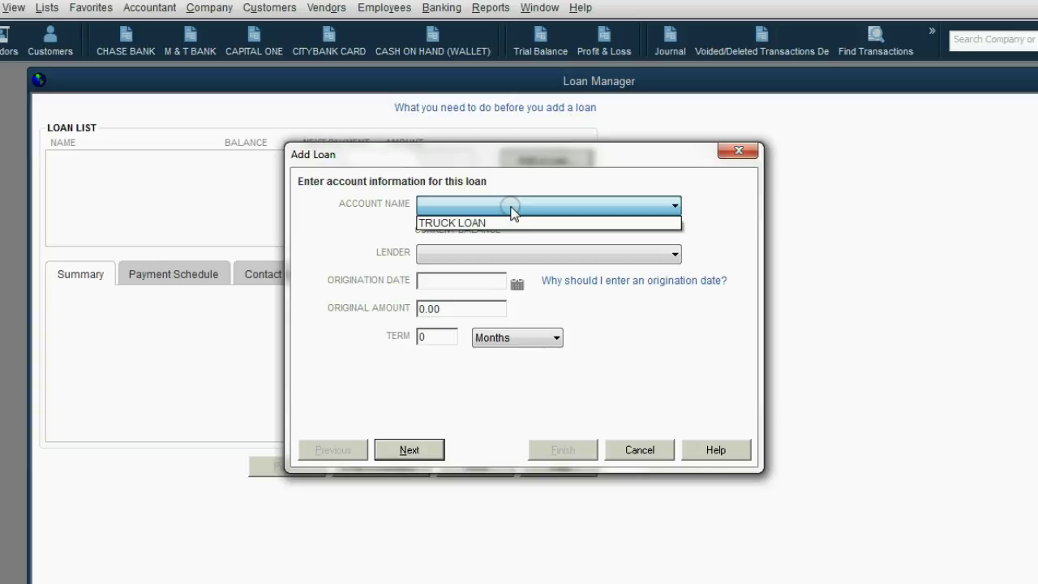
pyautogui.click(503, 224)
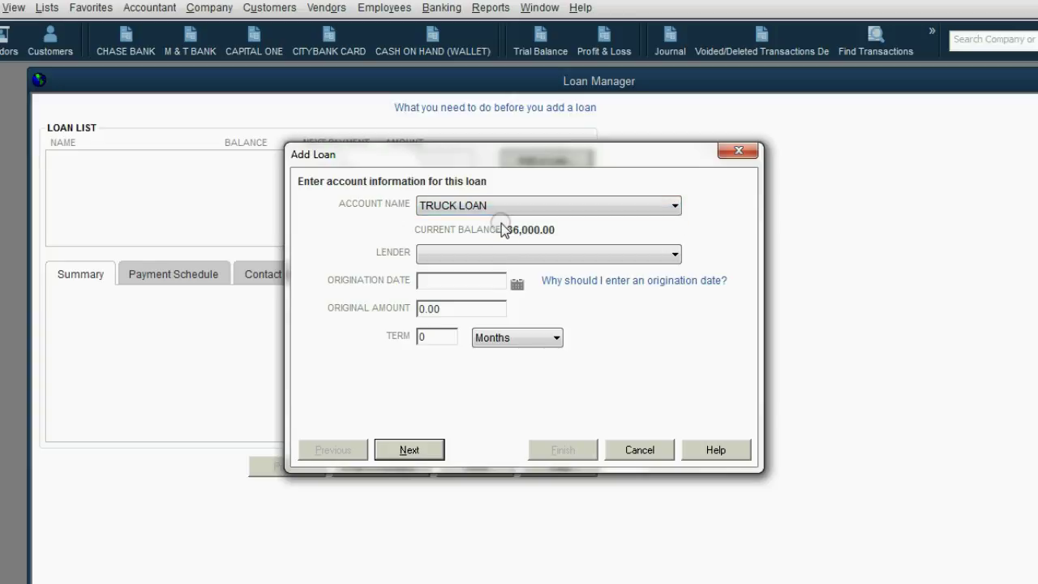
pyautogui.click(504, 252)
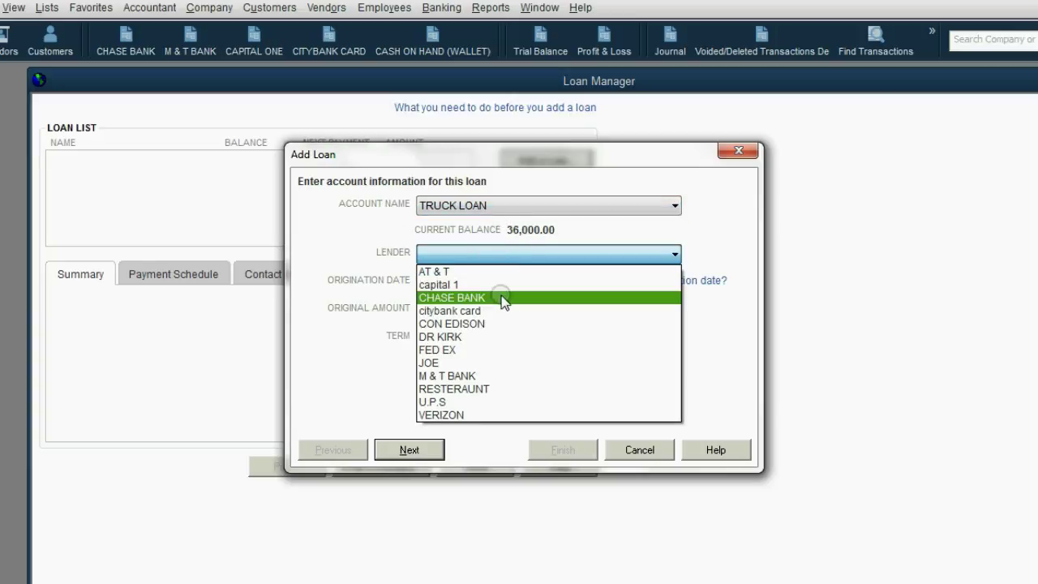
pyautogui.click(501, 298)
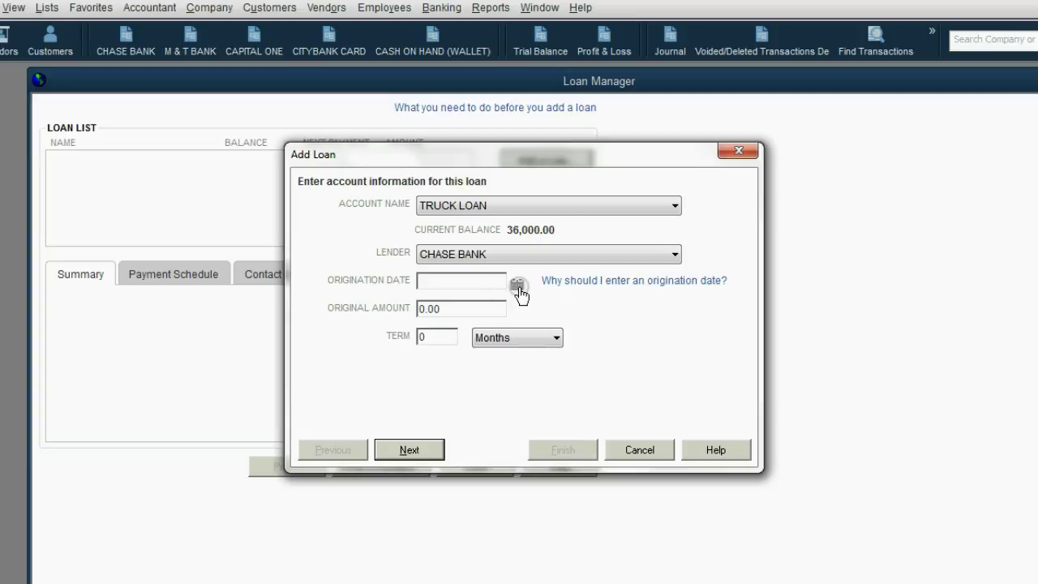
# Enter origination date 06/01/2016, original amount 36,000 and a 48-month term for the loan, and continue to the payment information
pyautogui.click(517, 284)
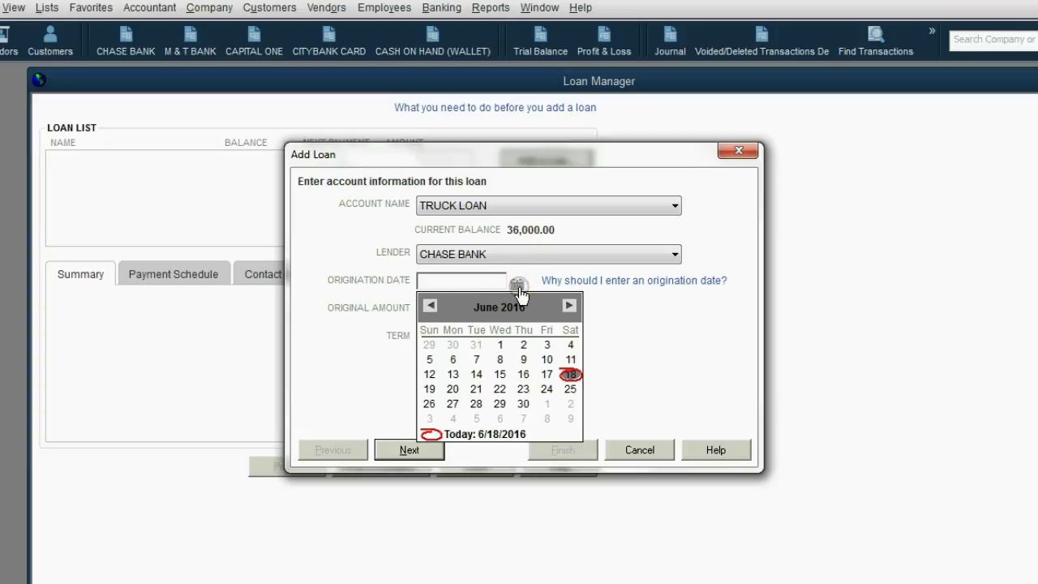
pyautogui.click(501, 344)
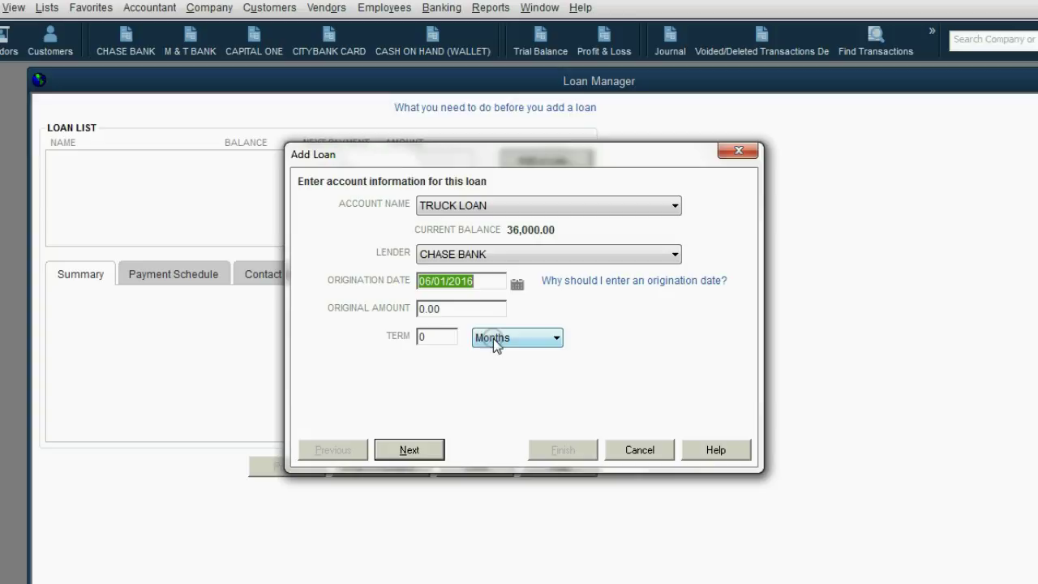
pyautogui.click(465, 308)
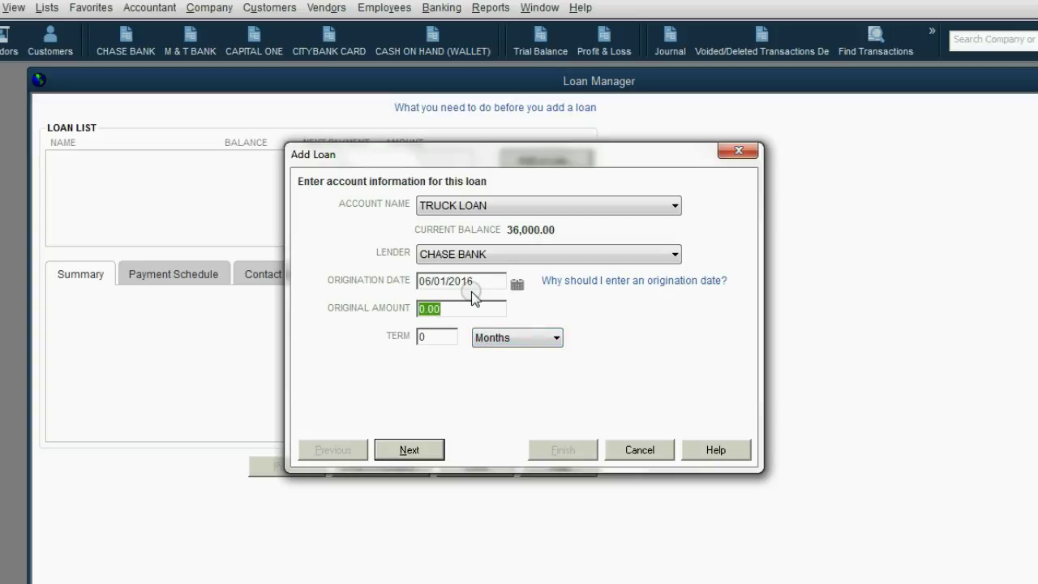
pyautogui.write('3600')
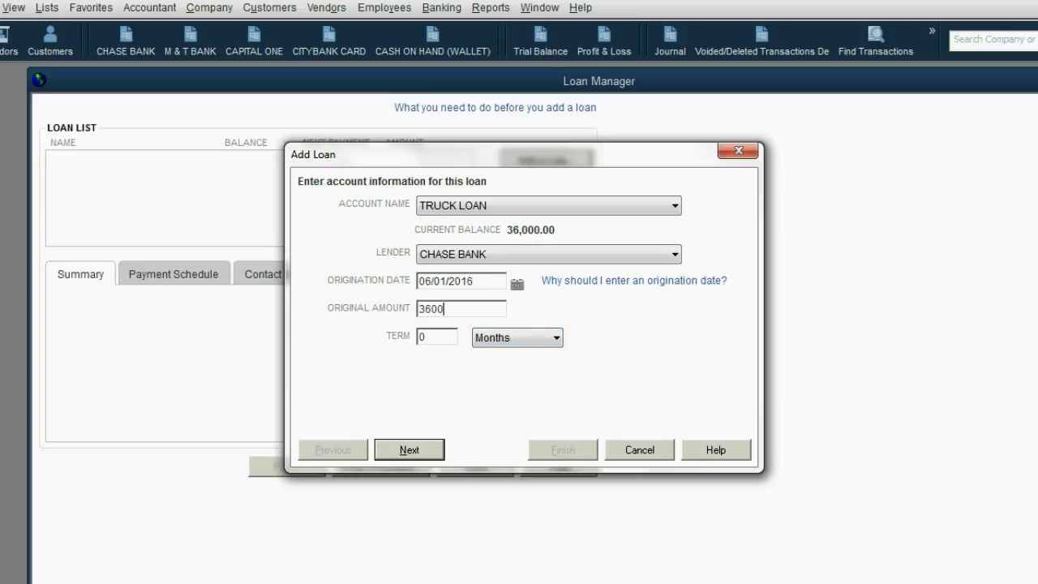
pyautogui.write('0')
pyautogui.press('Tab')
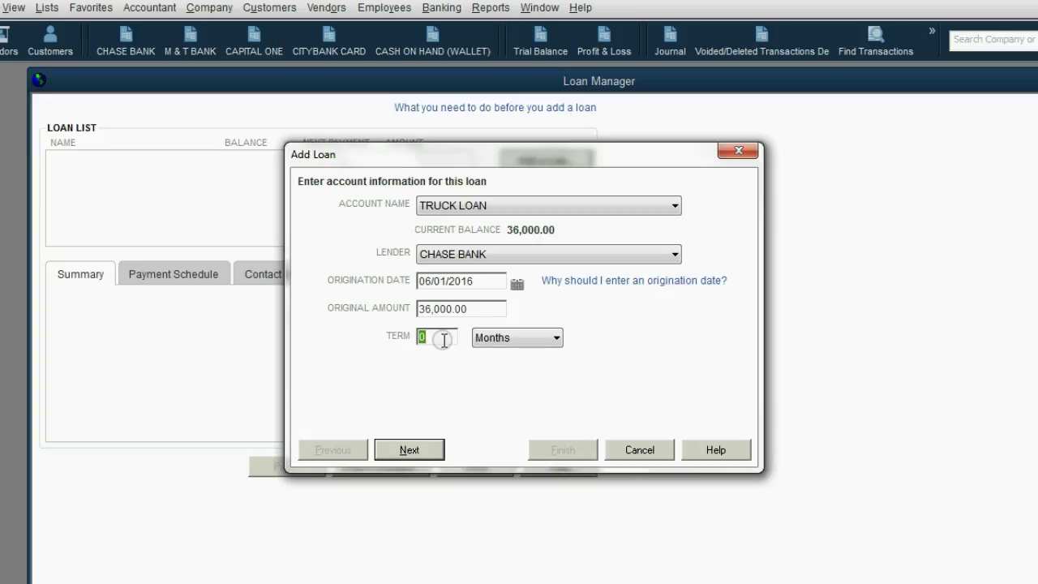
pyautogui.write('48')
pyautogui.click(400, 454)
pyautogui.click(402, 454)
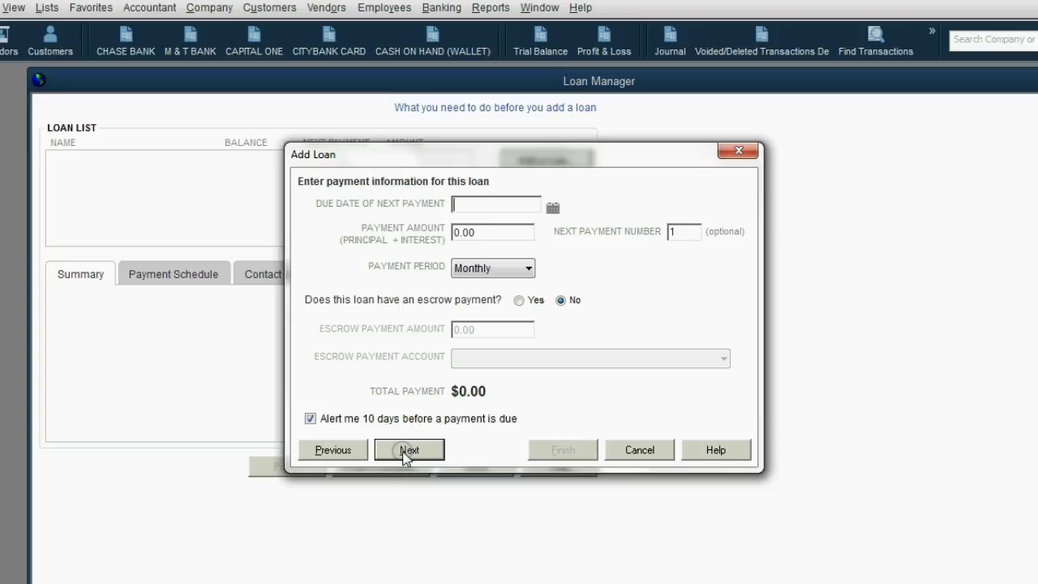
# Set the next payment's due date to 07/01/2016 and the payment amount to 1,000, and continue to the interest information
pyautogui.click(552, 207)
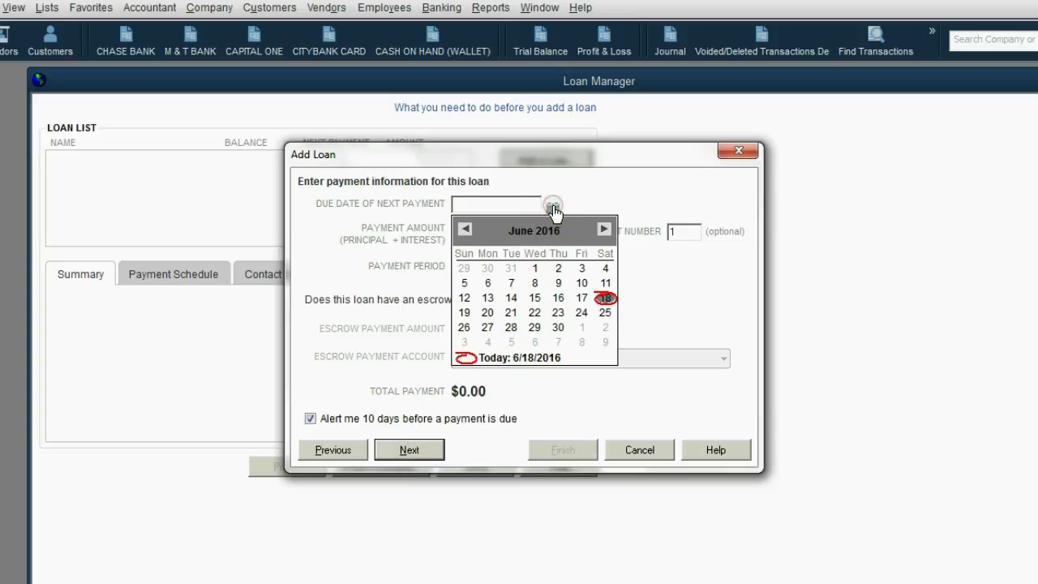
pyautogui.click(604, 230)
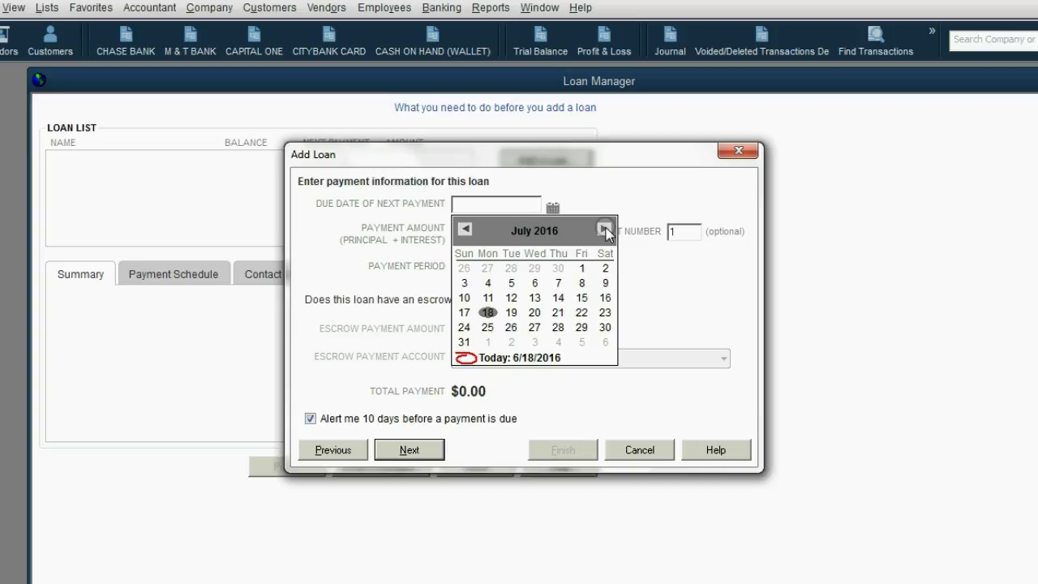
pyautogui.click(583, 268)
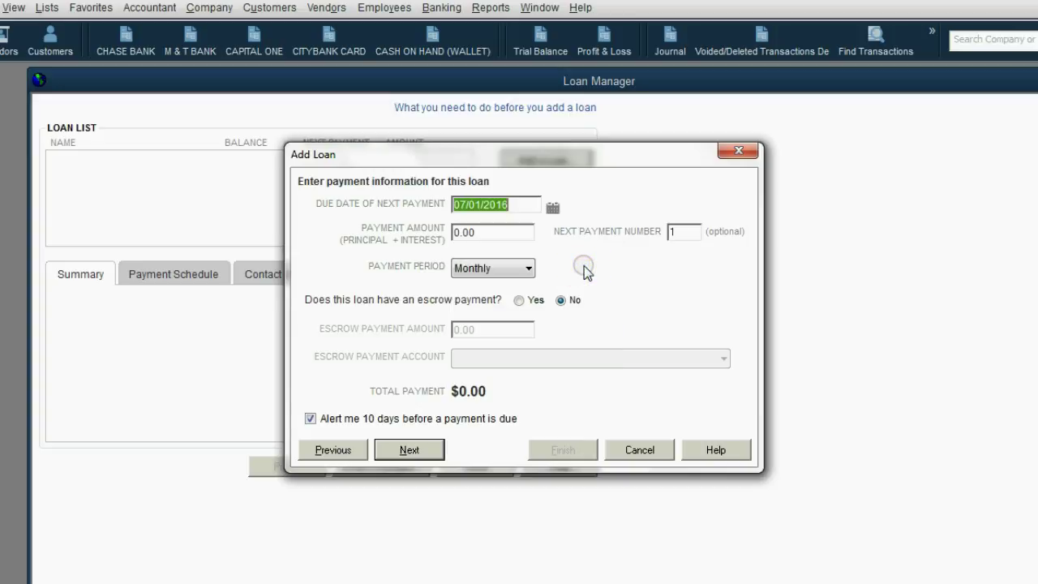
pyautogui.click(505, 233)
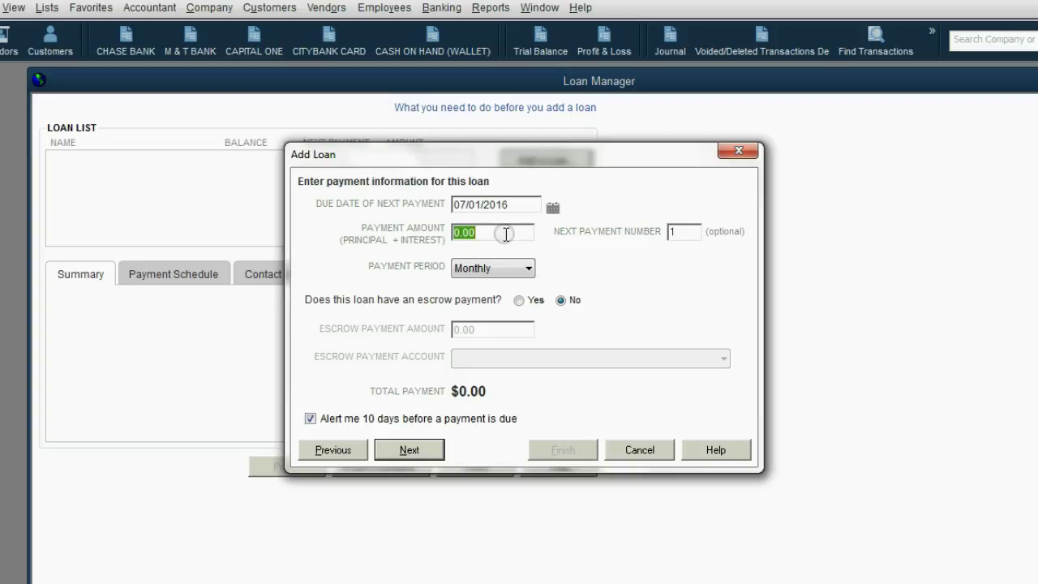
pyautogui.write('1000')
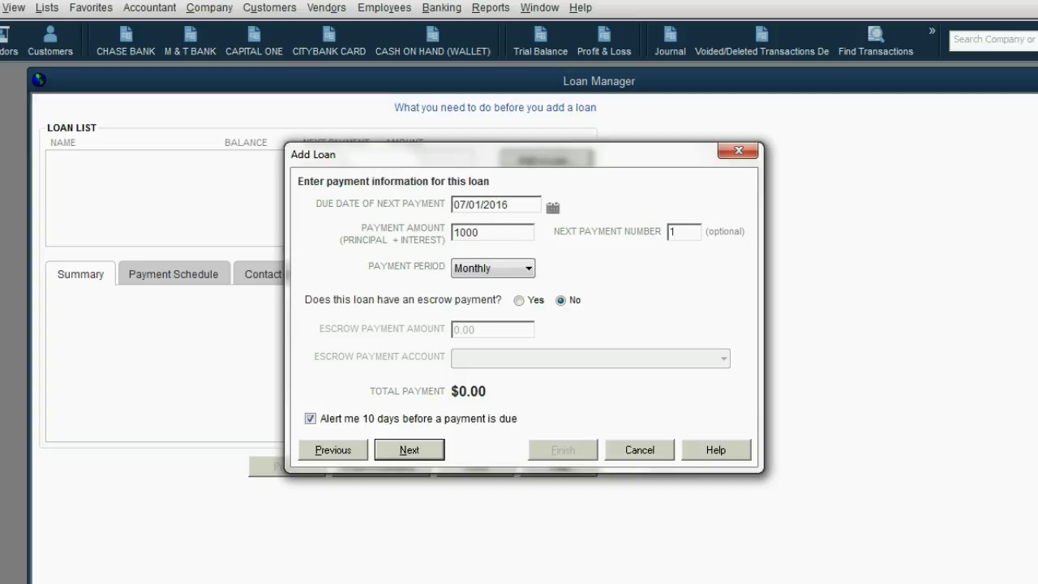
pyautogui.press('Tab')
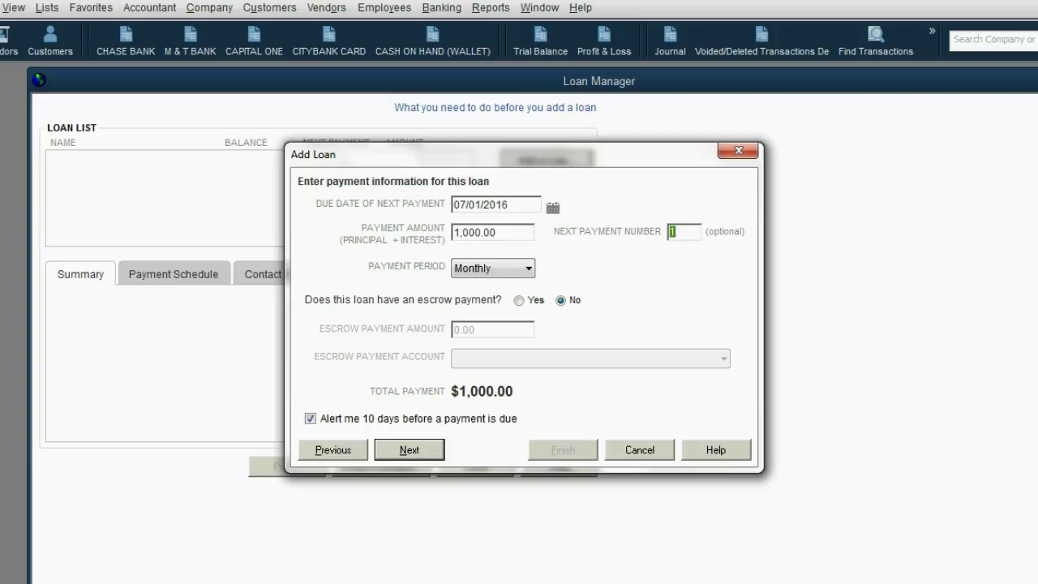
pyautogui.click(424, 451)
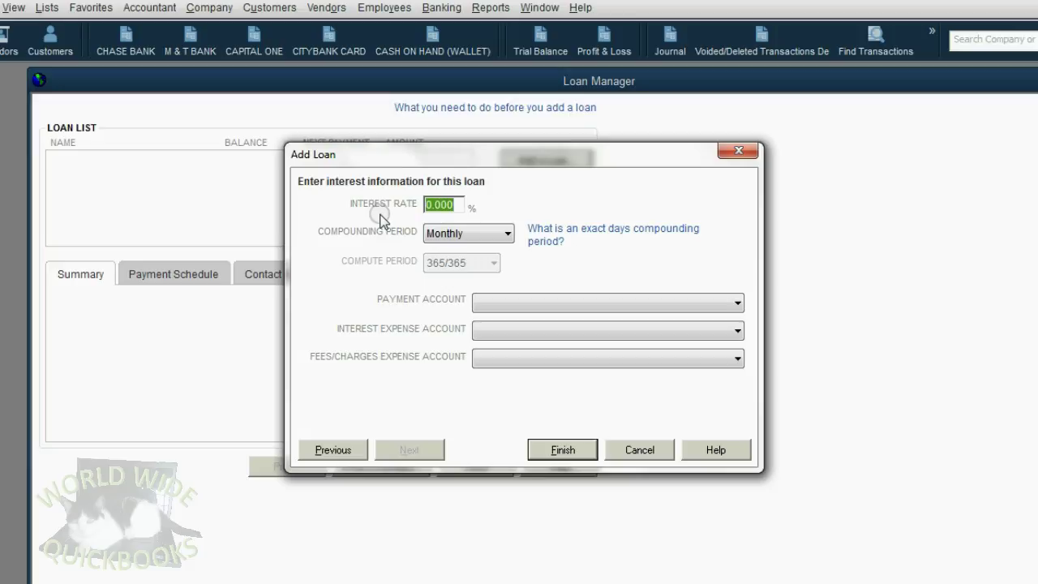
# Set the loan's interest rate to 12% with a monthly compounding period and try to finish adding the loan
pyautogui.click(438, 234)
pyautogui.click(438, 233)
pyautogui.click(444, 236)
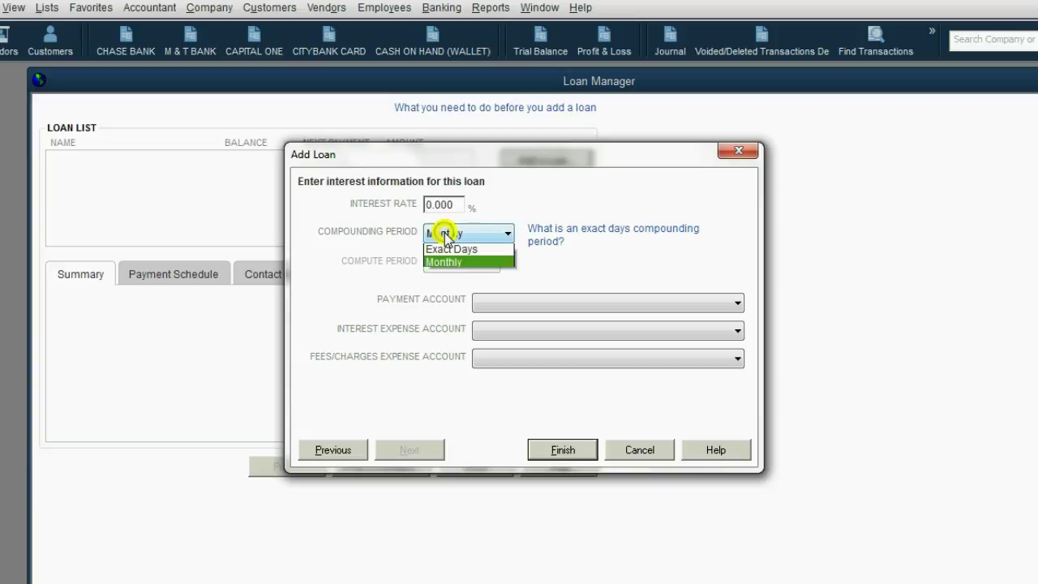
pyautogui.click(444, 235)
pyautogui.click(442, 206)
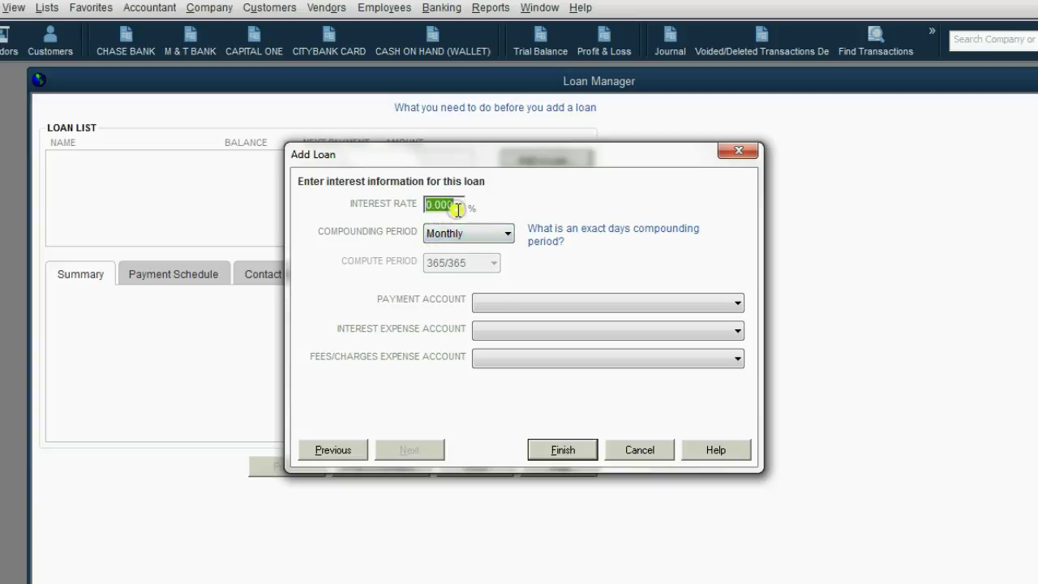
pyautogui.write('12')
pyautogui.press('Tab')
pyautogui.click(458, 227)
pyautogui.click(562, 449)
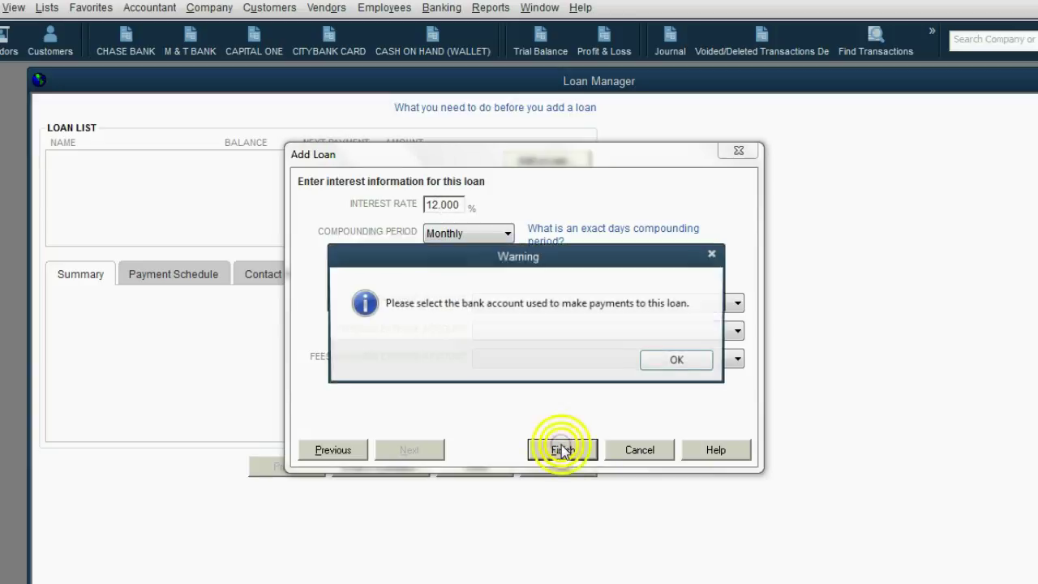
pyautogui.click(663, 361)
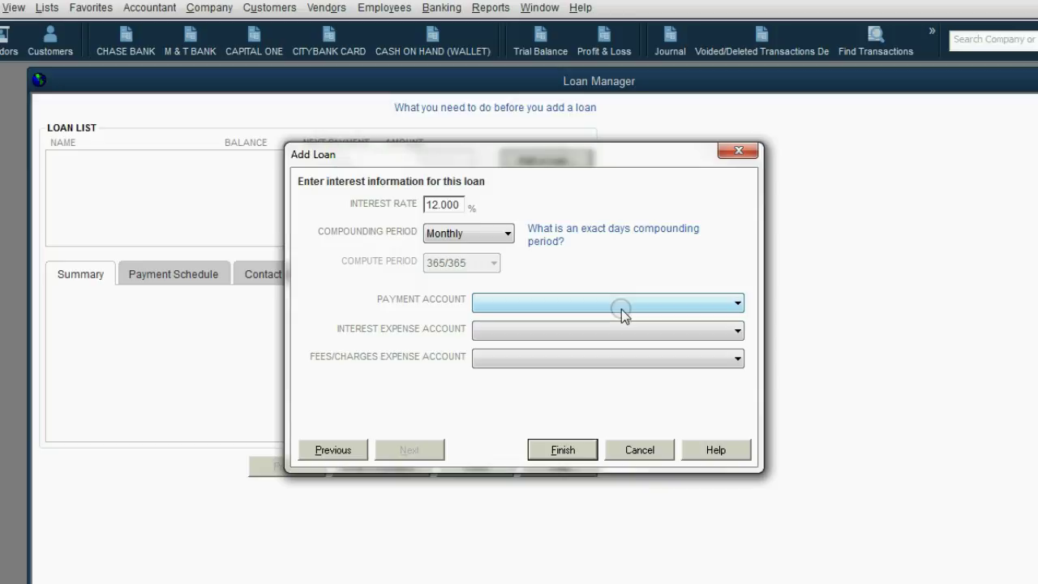
# Choose CHASE BANK as the loan's payment account and INTEREST EXP as its interest expense account
pyautogui.click(622, 307)
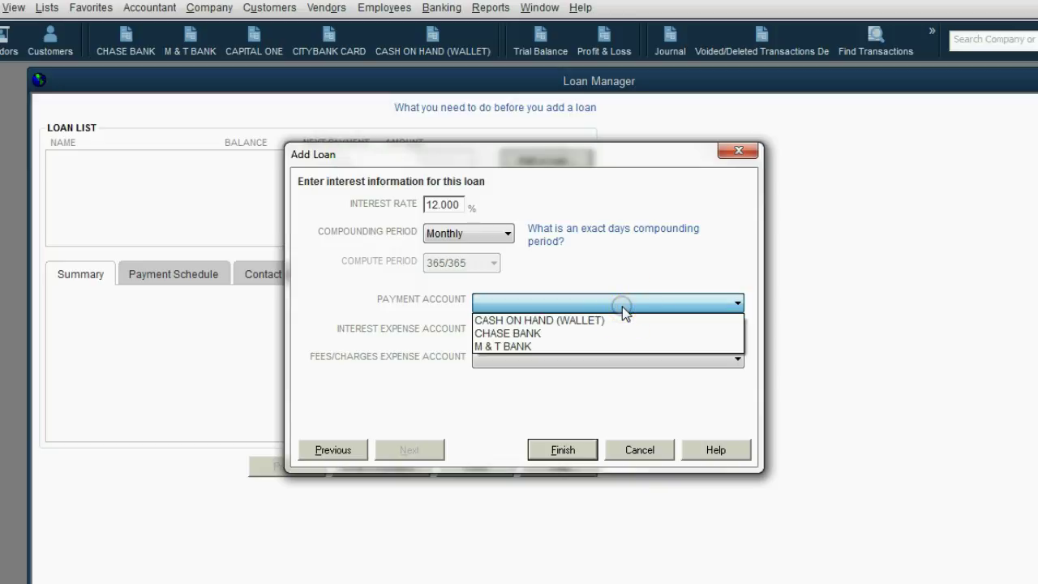
pyautogui.click(552, 334)
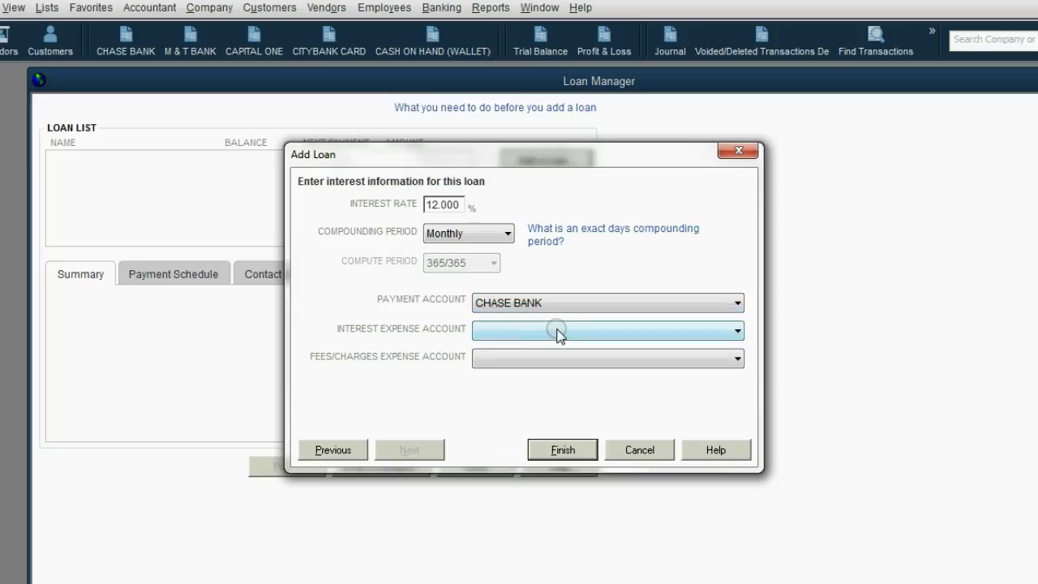
pyautogui.click(558, 330)
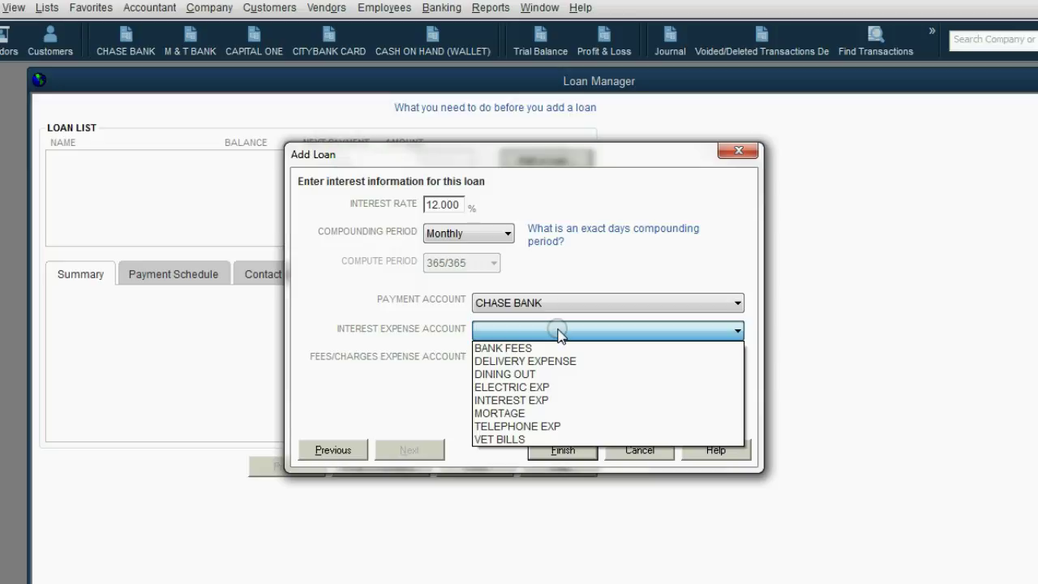
pyautogui.click(553, 396)
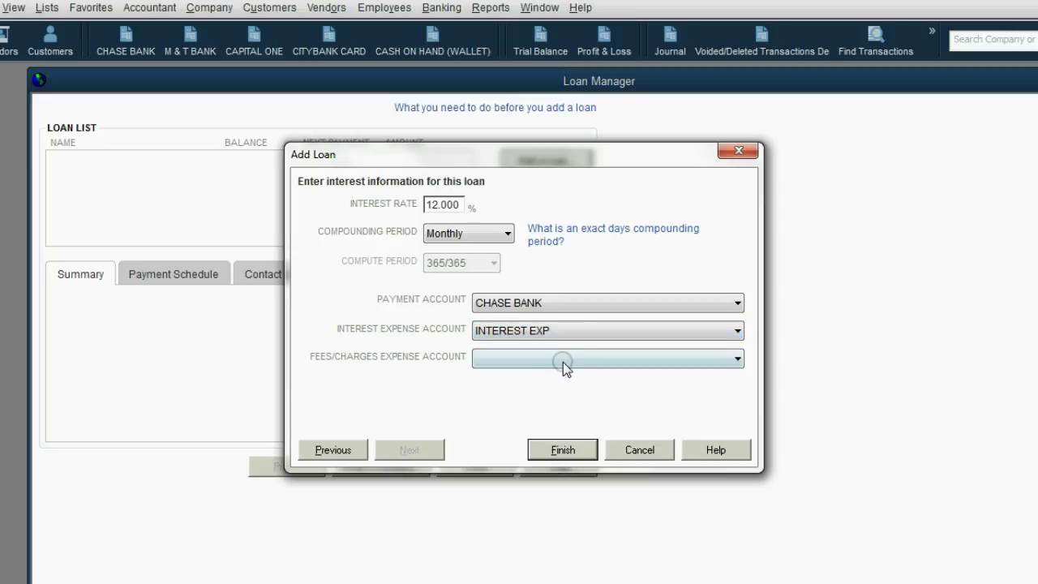
# Choose BANK FEES as the loan's fees and charges expense account and finish adding the loan
pyautogui.click(562, 362)
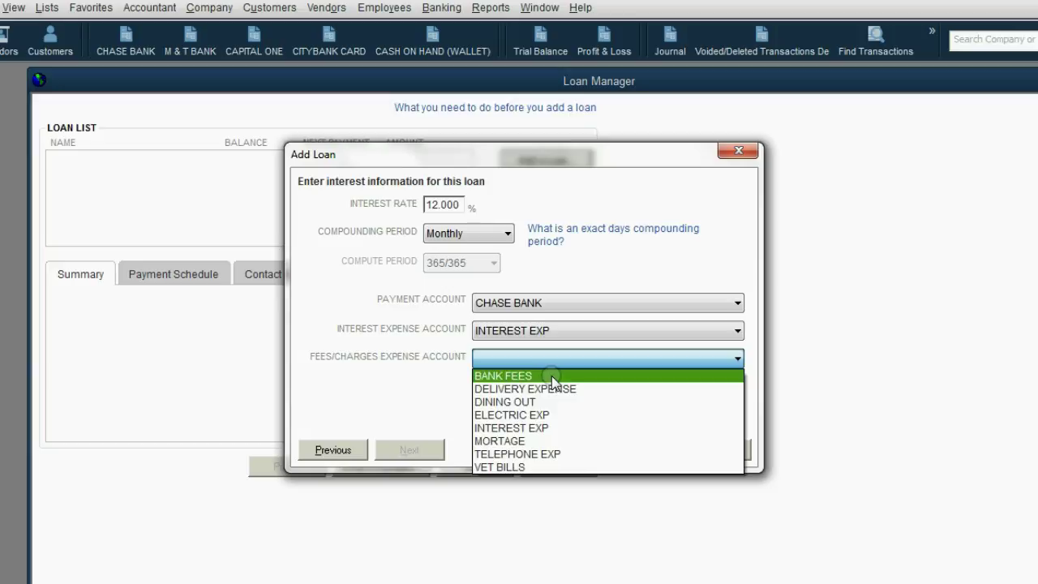
pyautogui.click(551, 376)
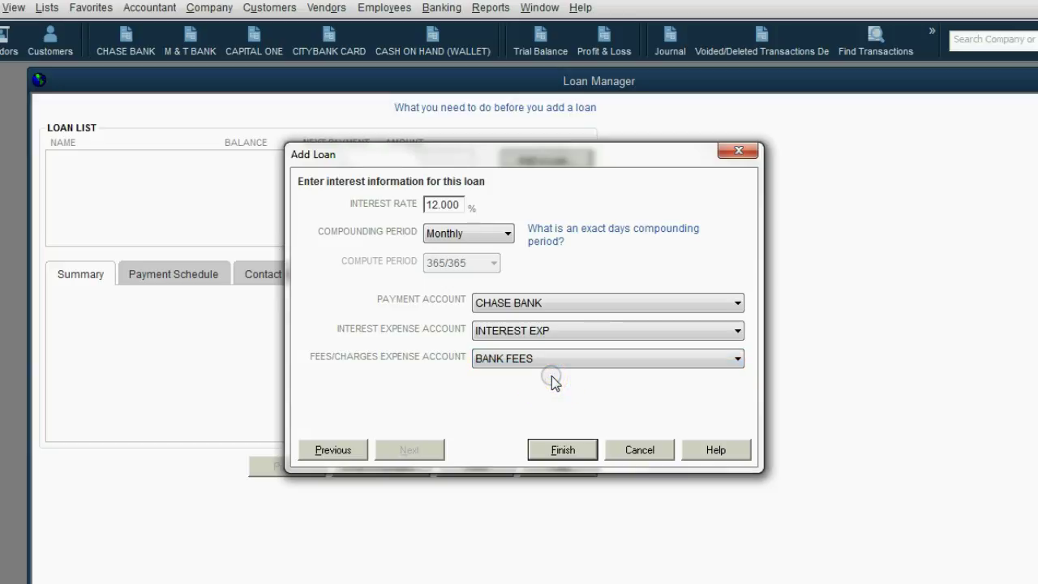
pyautogui.click(563, 449)
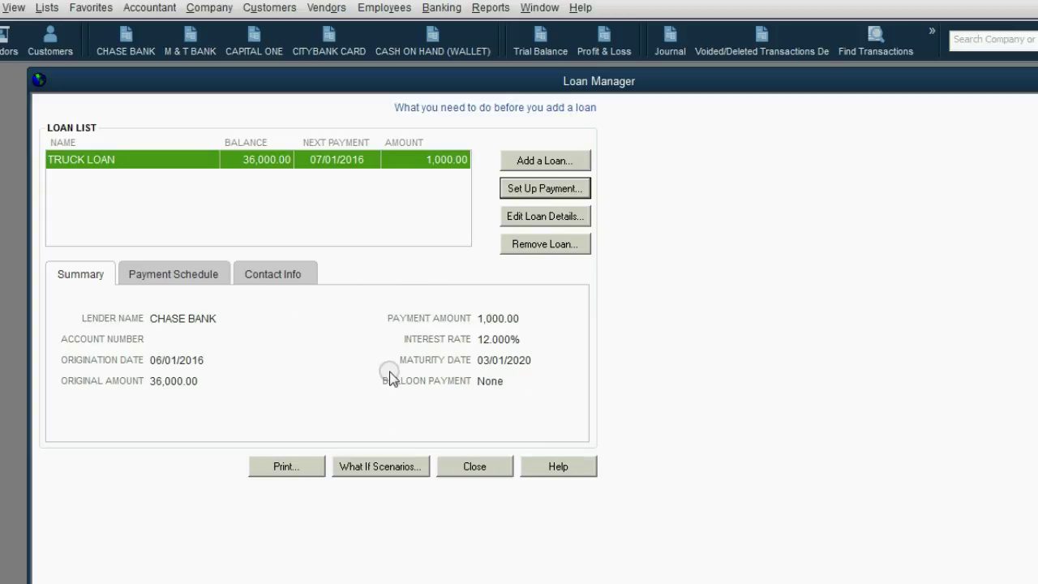
# Review the truck loan's summary and payment schedule, comparing the first payment with the amounts of the final payments
pyautogui.click(91, 274)
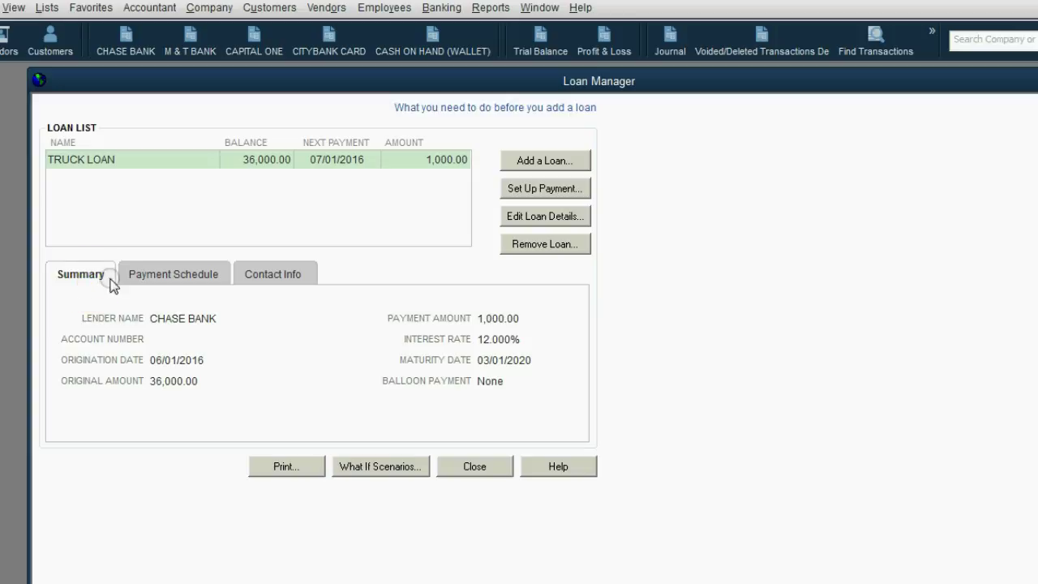
pyautogui.click(163, 277)
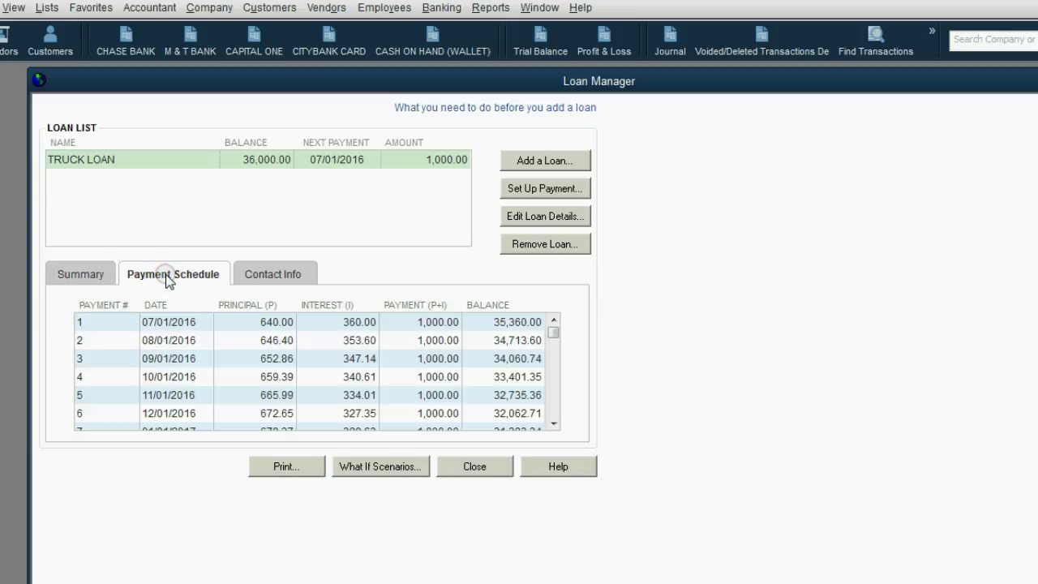
pyautogui.click(436, 324)
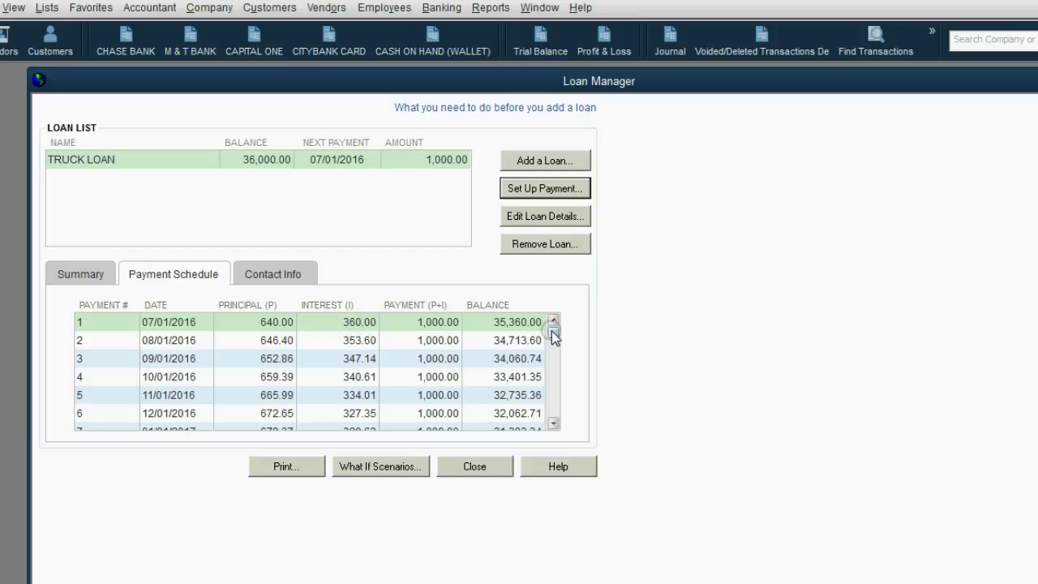
pyautogui.moveTo(552, 333); pyautogui.dragTo(552, 415)
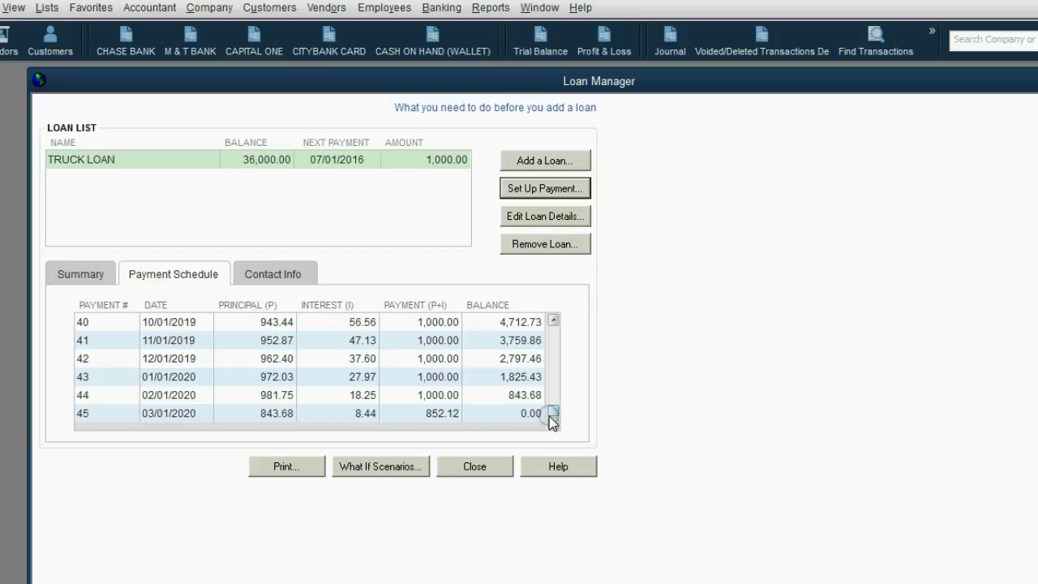
pyautogui.click(437, 416)
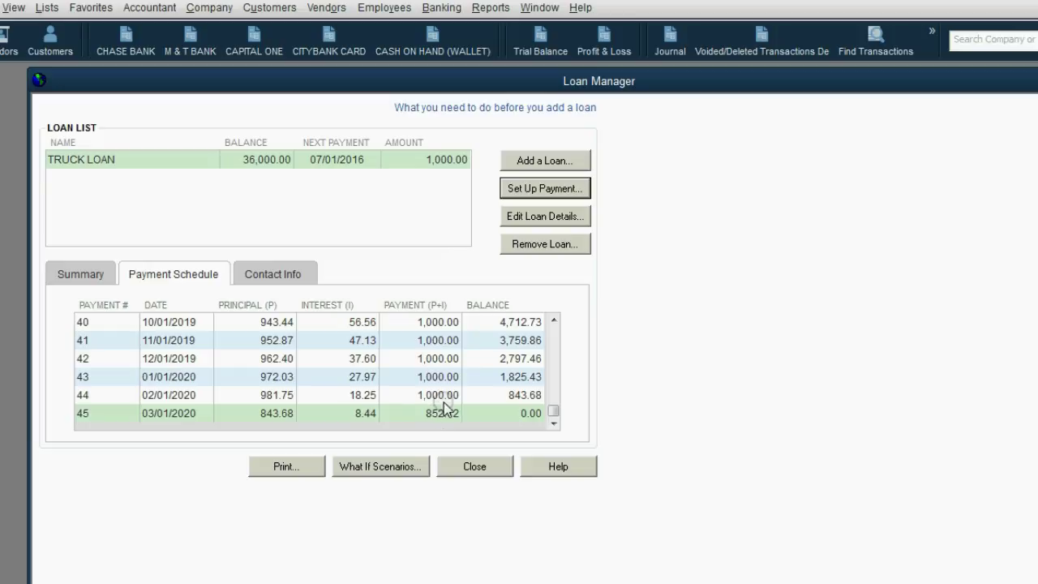
pyautogui.click(453, 326)
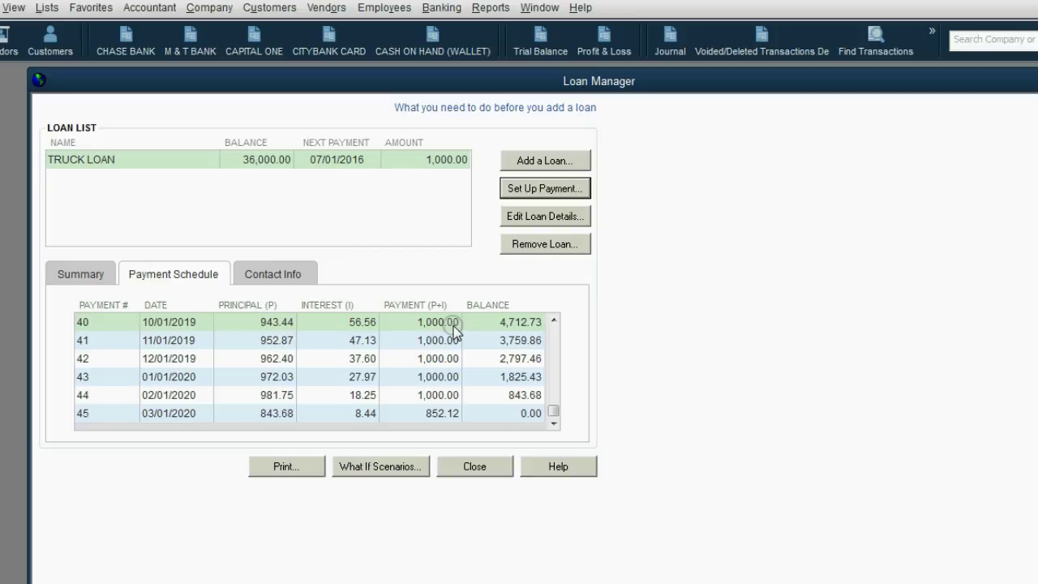
pyautogui.click(435, 414)
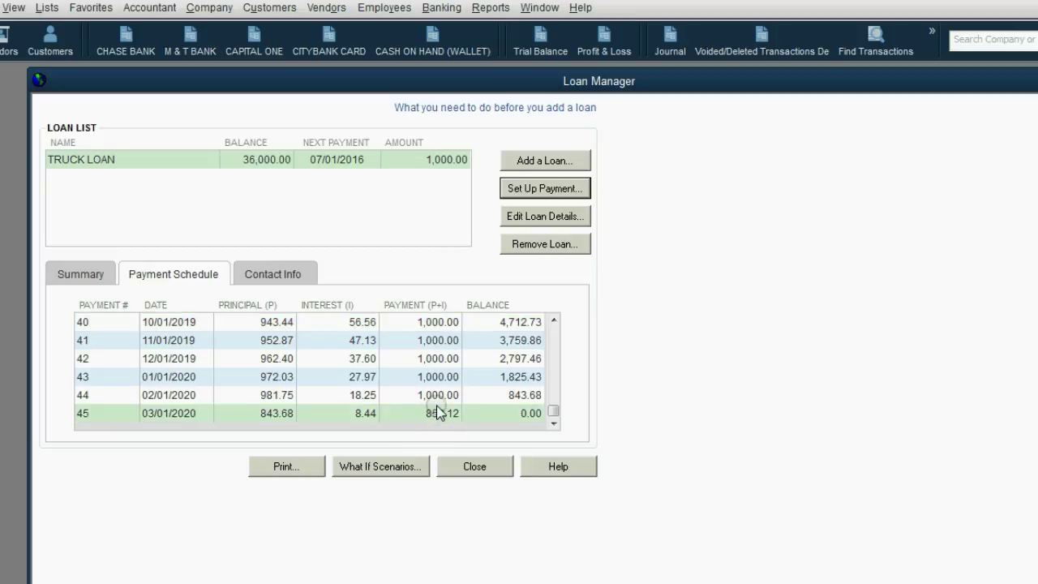
pyautogui.click(438, 403)
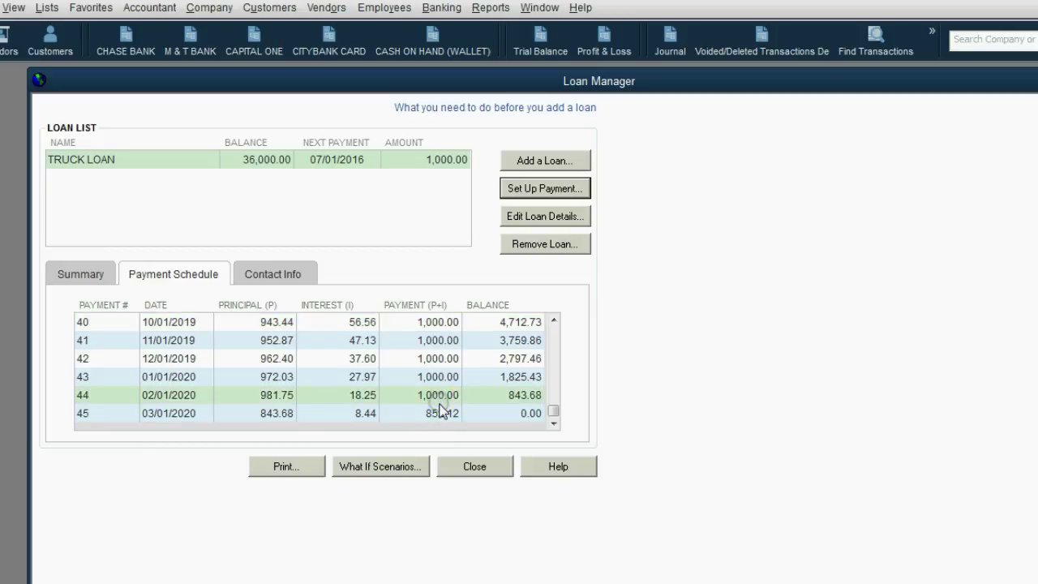
pyautogui.click(438, 415)
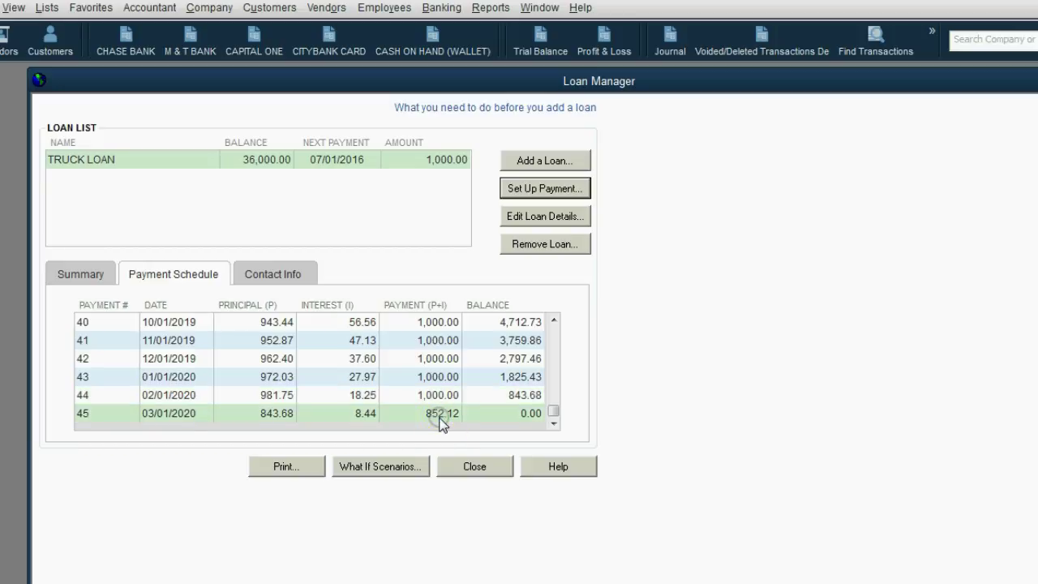
pyautogui.moveTo(554, 412); pyautogui.dragTo(562, 336)
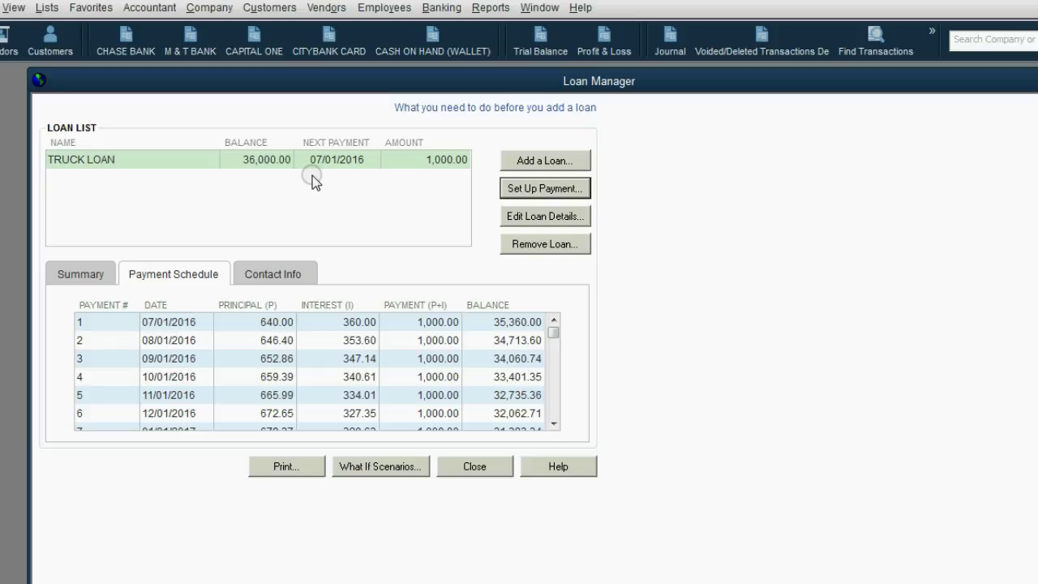
# Examine how the interest portion changes from the loan balance across the first four payments, and recheck the schedule's last payments
pyautogui.click(280, 162)
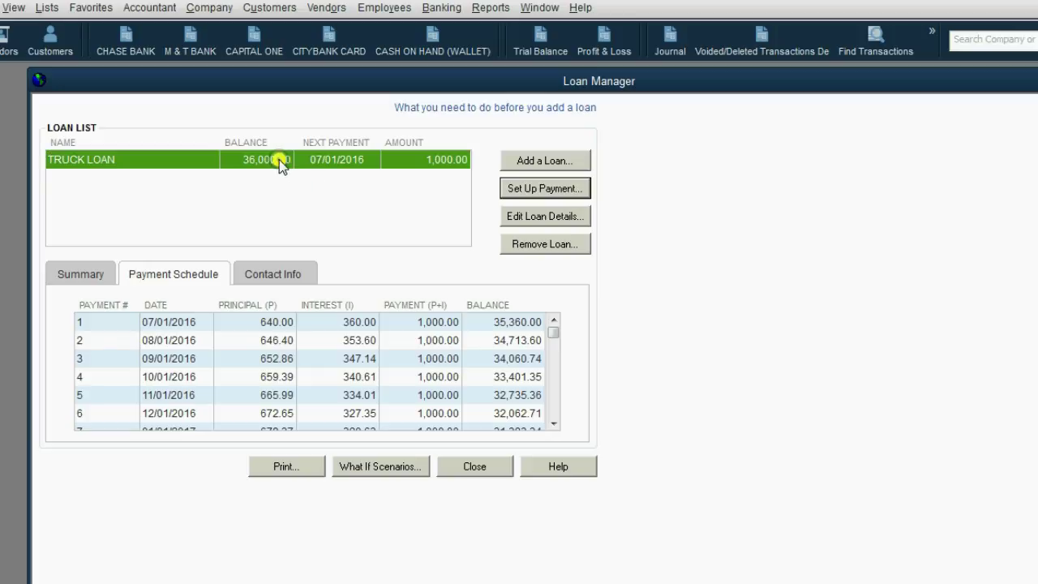
pyautogui.click(349, 325)
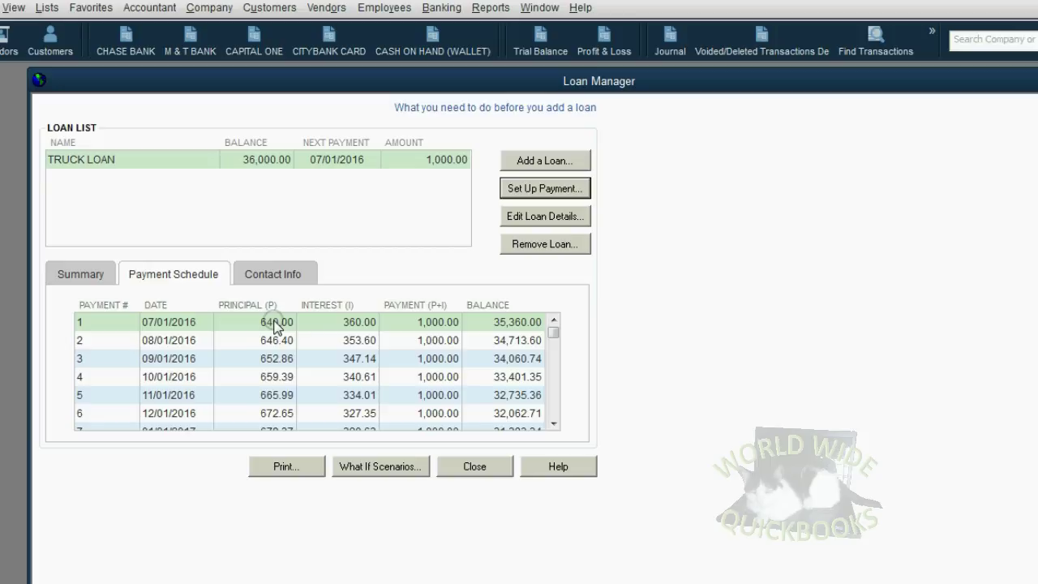
pyautogui.click(355, 341)
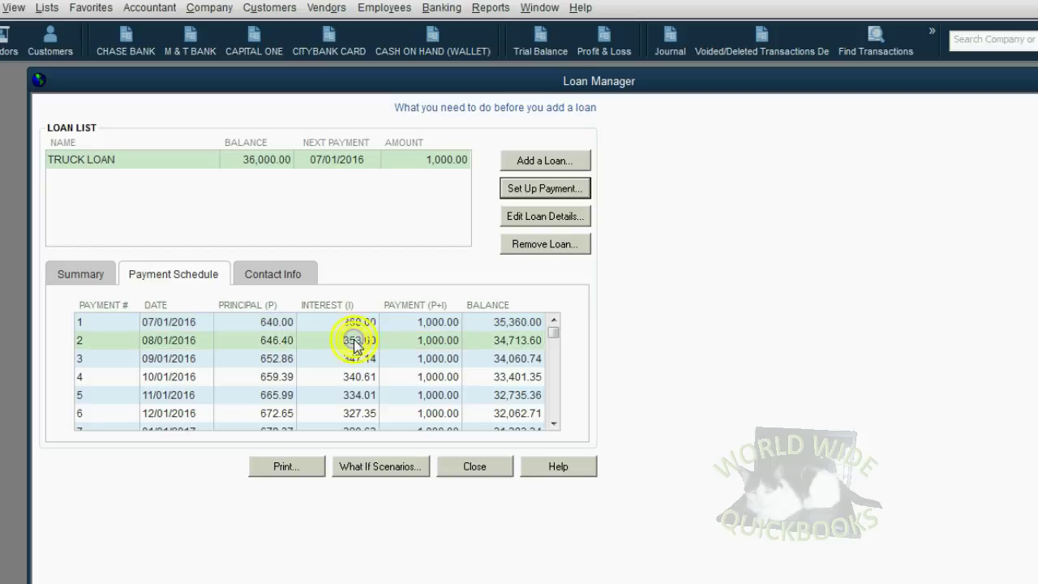
pyautogui.click(354, 358)
pyautogui.click(359, 376)
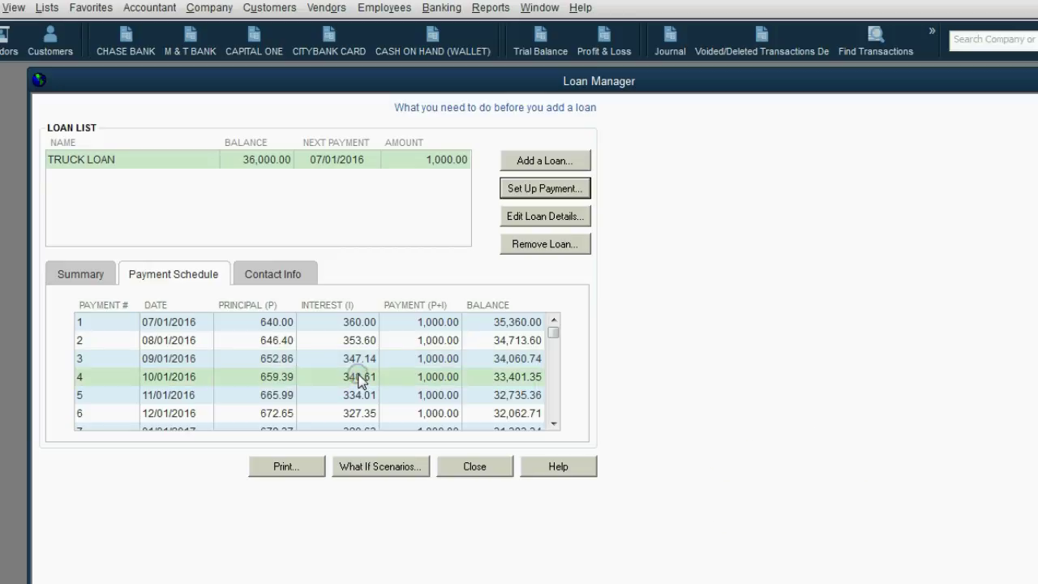
pyautogui.click(362, 359)
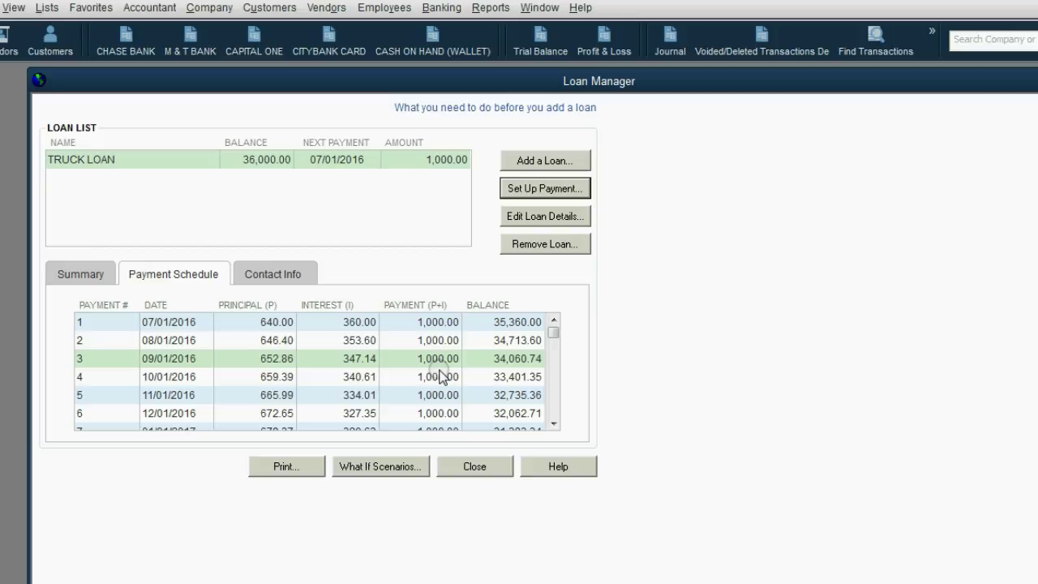
pyautogui.moveTo(553, 332); pyautogui.dragTo(553, 422)
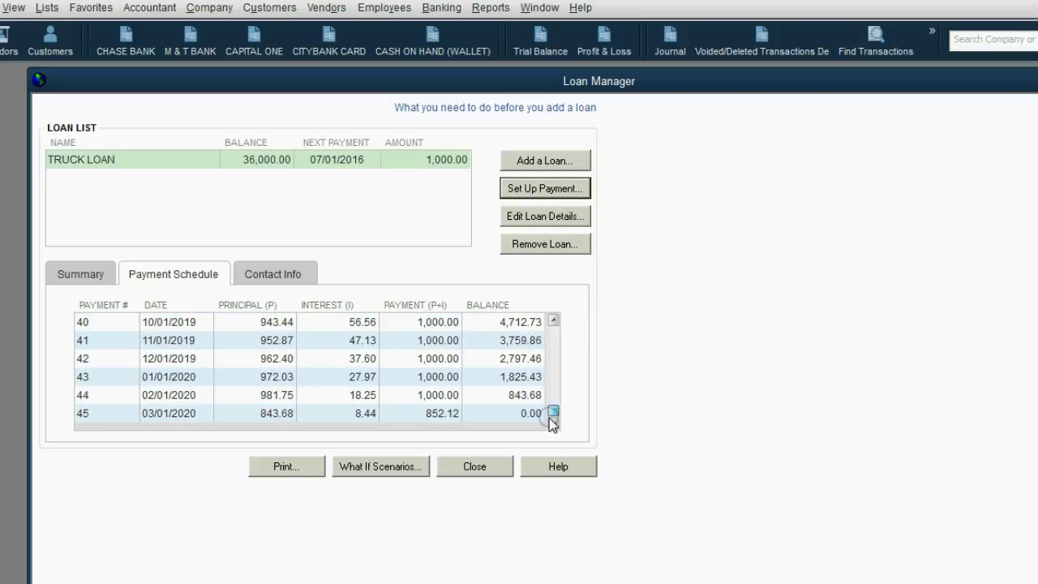
pyautogui.click(452, 397)
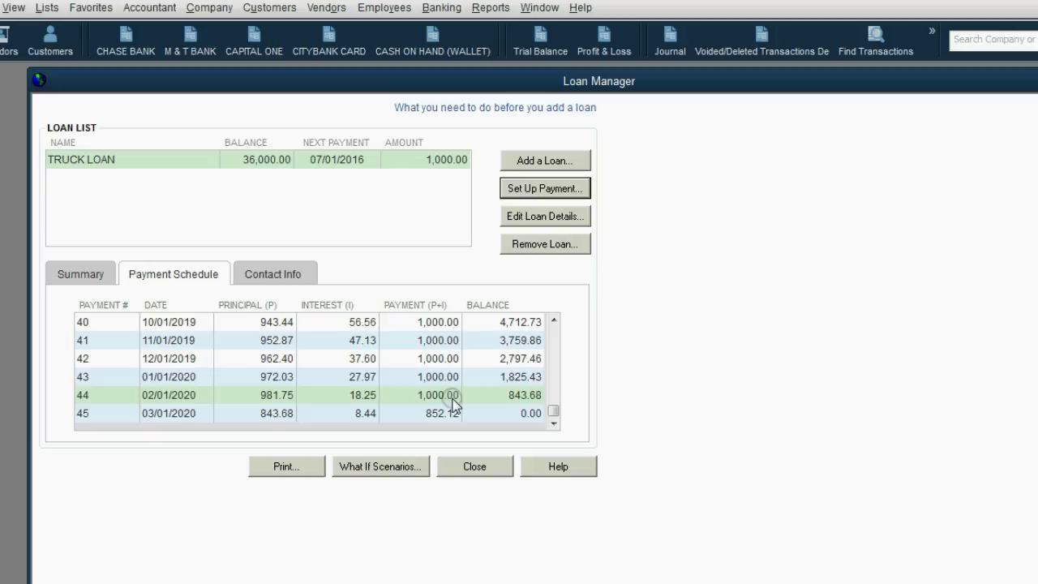
# Edit the truck loan's payment information, setting the payment amount to 800, and save the loan
pyautogui.click(550, 218)
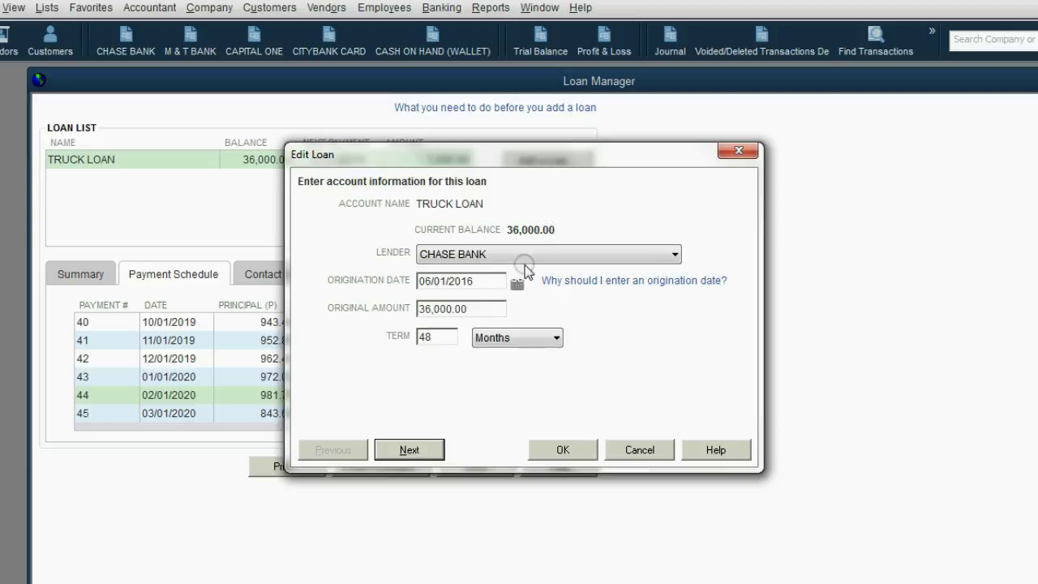
pyautogui.click(425, 451)
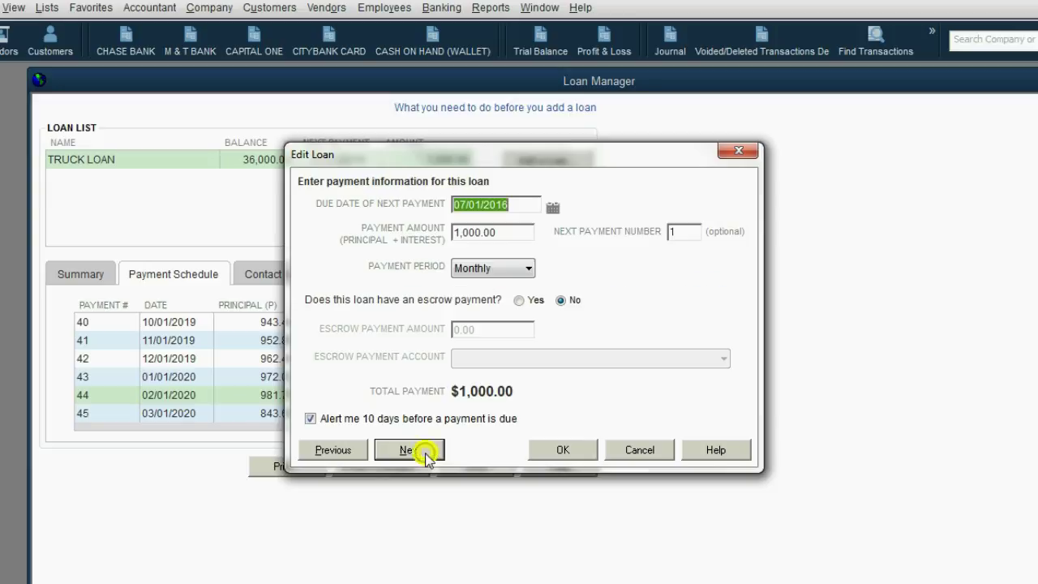
pyautogui.click(505, 232)
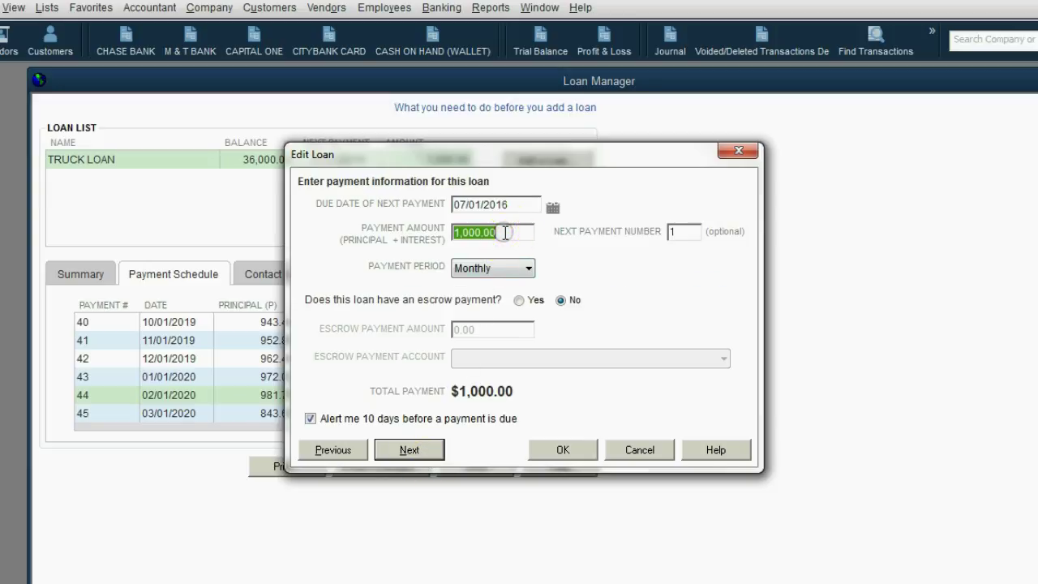
pyautogui.write('800')
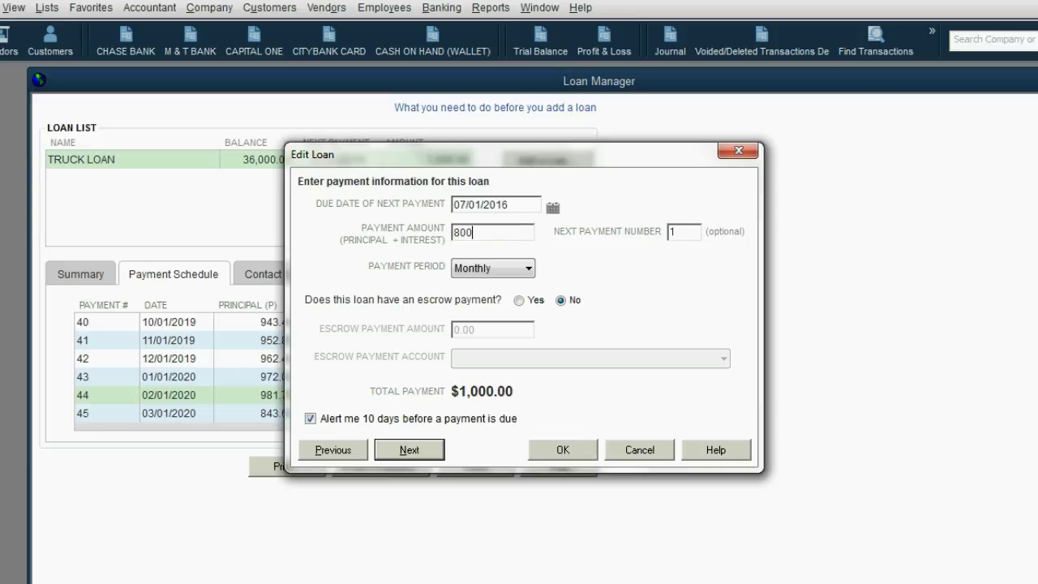
pyautogui.press('Tab')
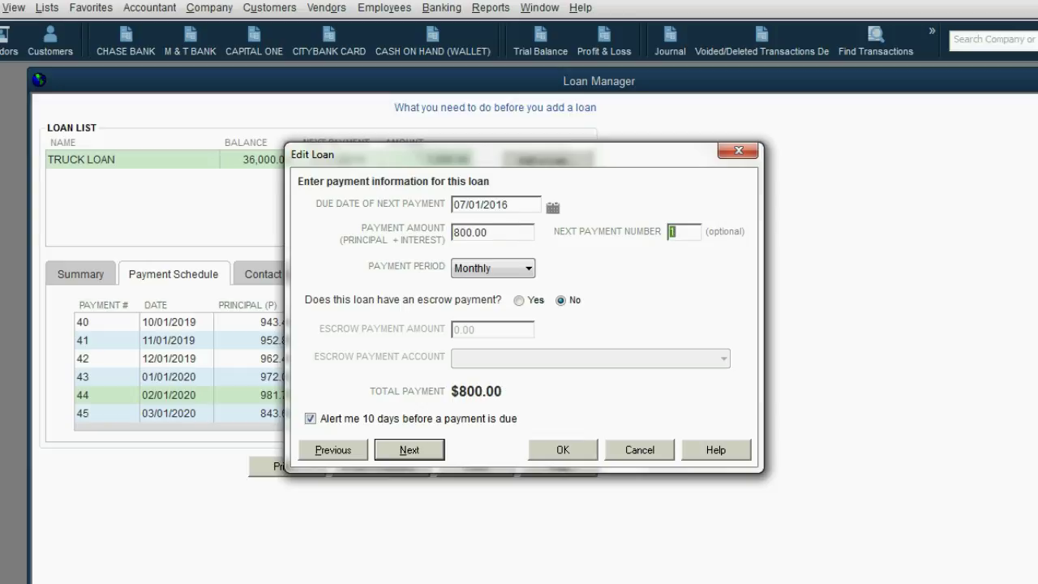
pyautogui.click(563, 448)
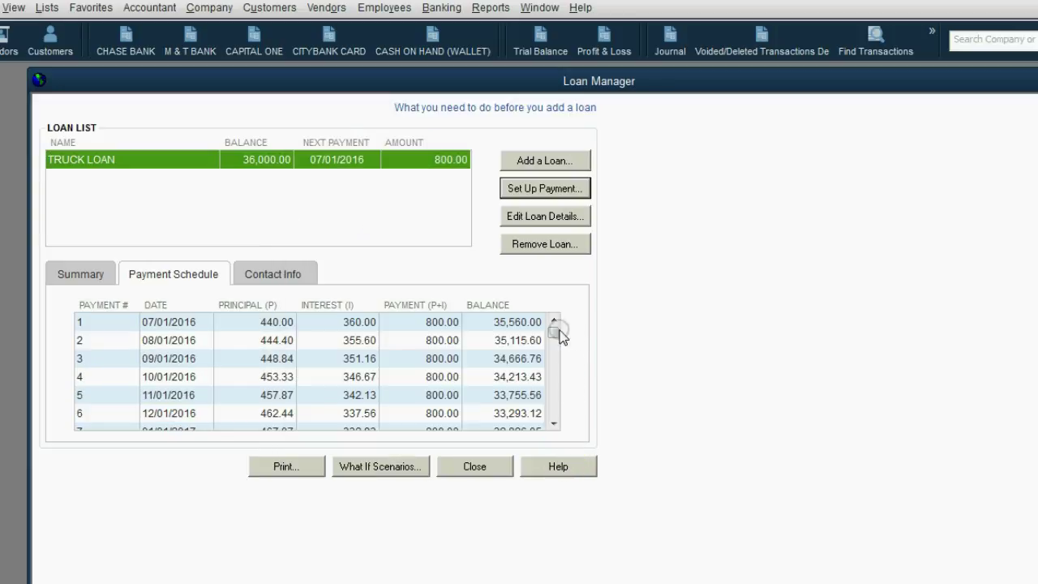
# Examine the recalculated payment schedule, checking payment and interest amounts in the first rows and comparing the last two payments
pyautogui.click(445, 322)
pyautogui.click(442, 340)
pyautogui.click(438, 358)
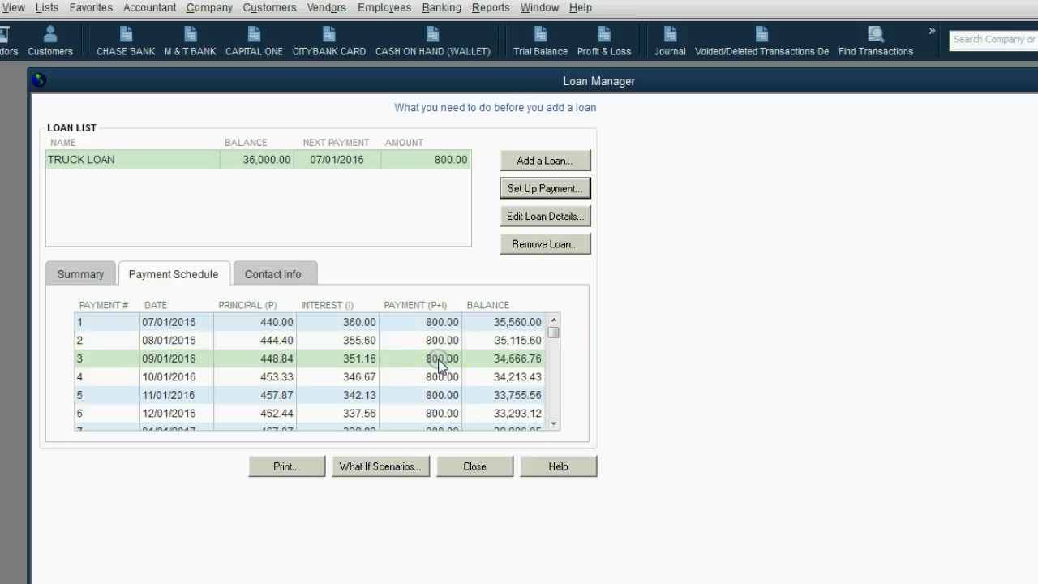
pyautogui.click(367, 322)
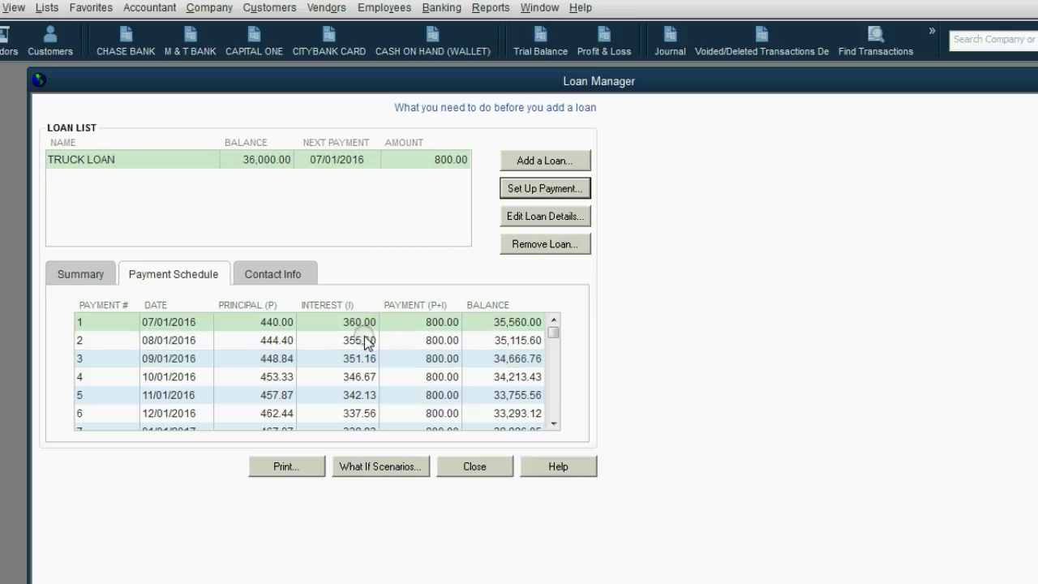
pyautogui.click(364, 340)
pyautogui.click(365, 359)
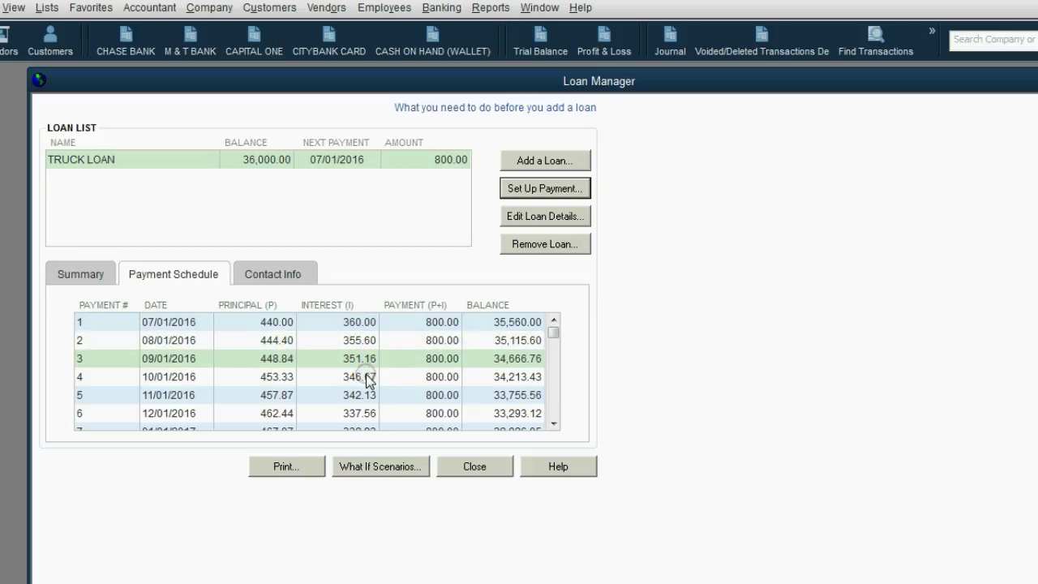
pyautogui.click(365, 376)
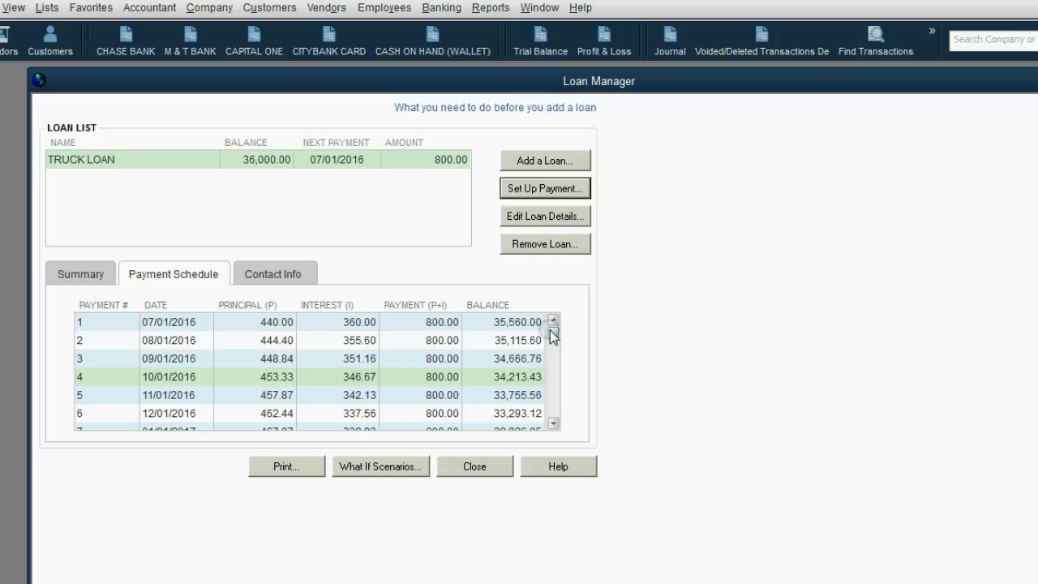
pyautogui.moveTo(552, 332); pyautogui.dragTo(546, 423)
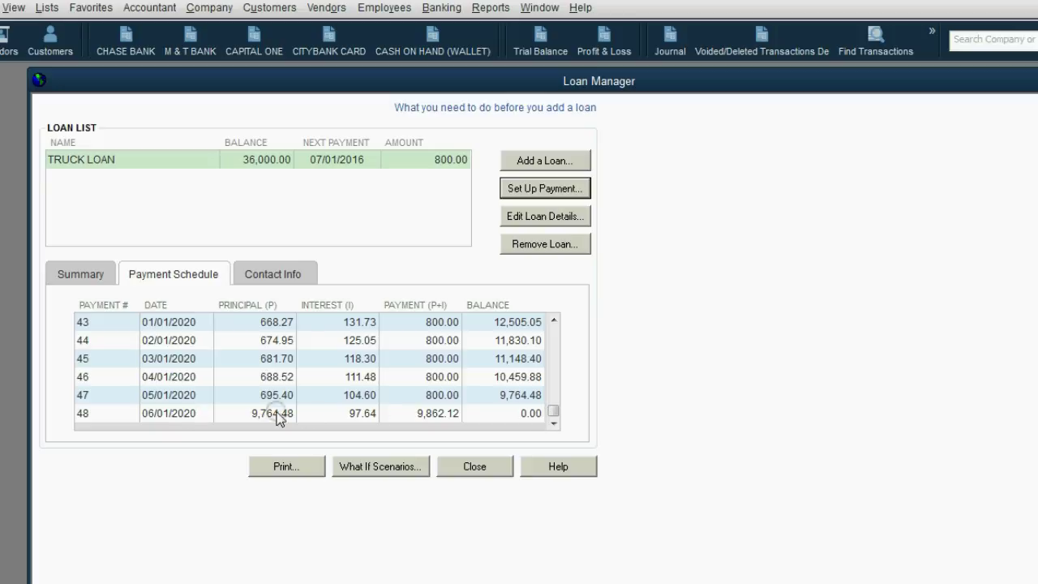
pyautogui.click(128, 412)
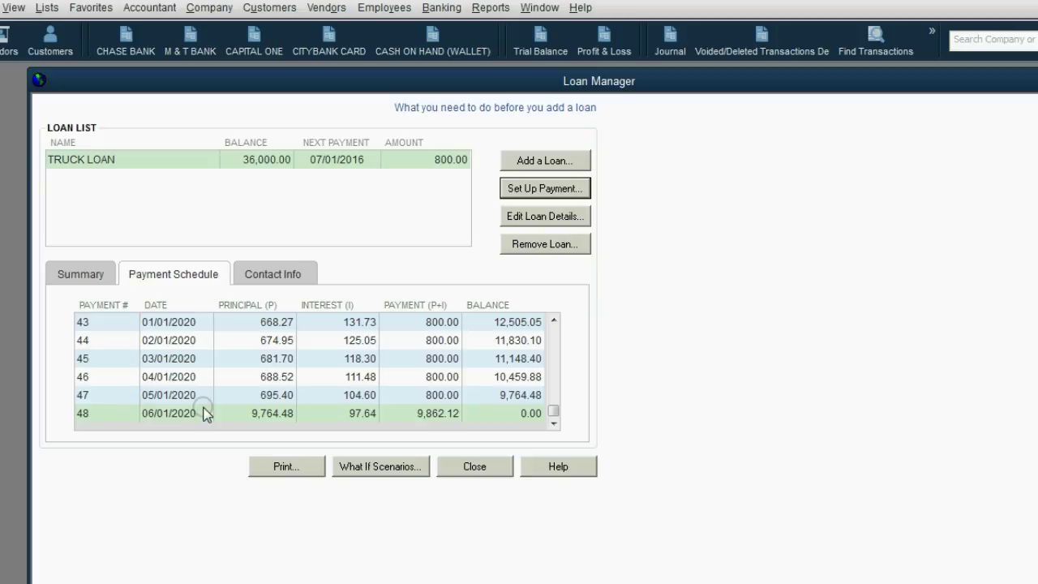
pyautogui.click(446, 395)
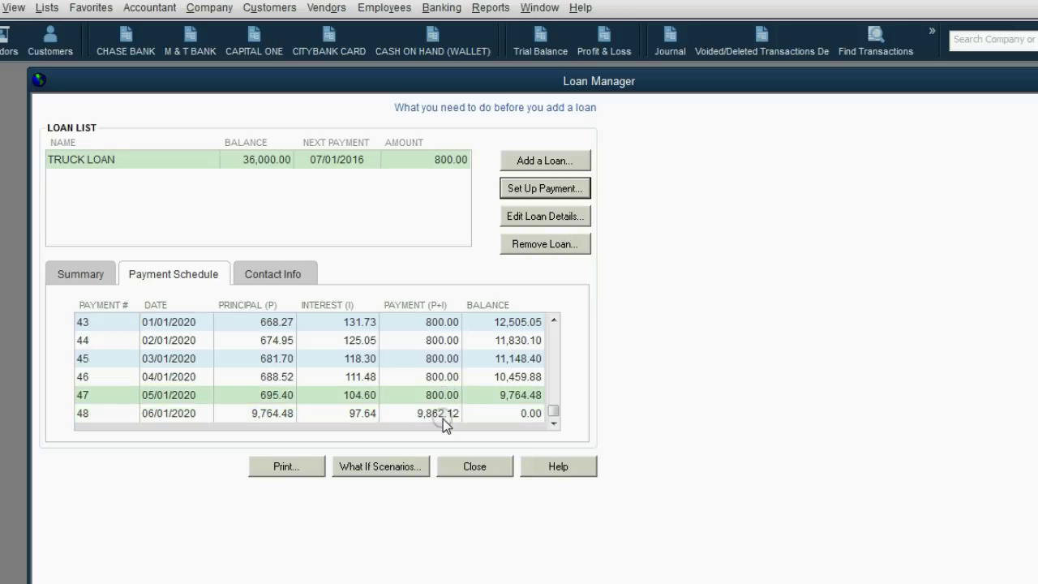
pyautogui.click(443, 416)
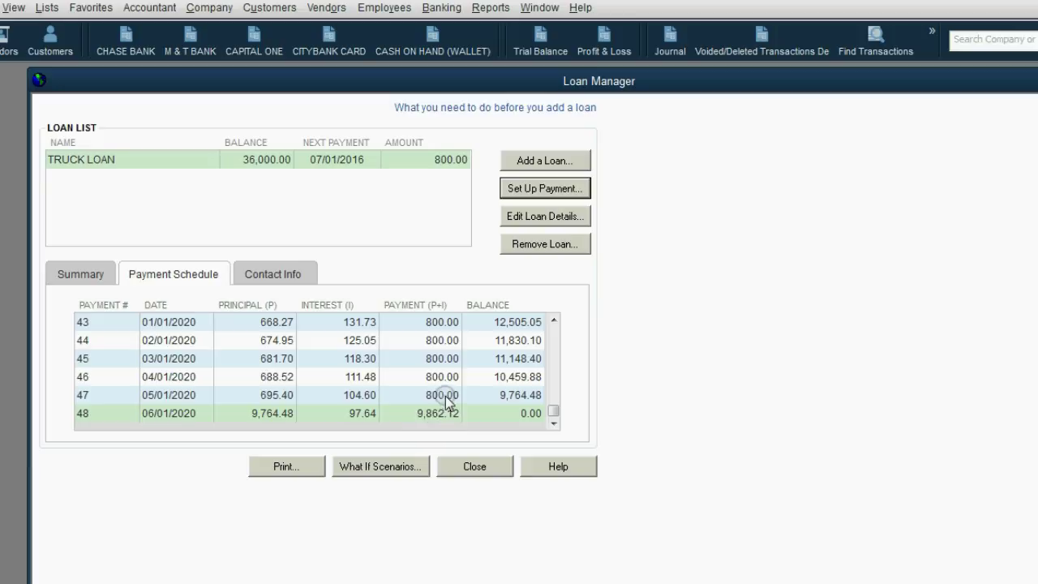
pyautogui.click(445, 394)
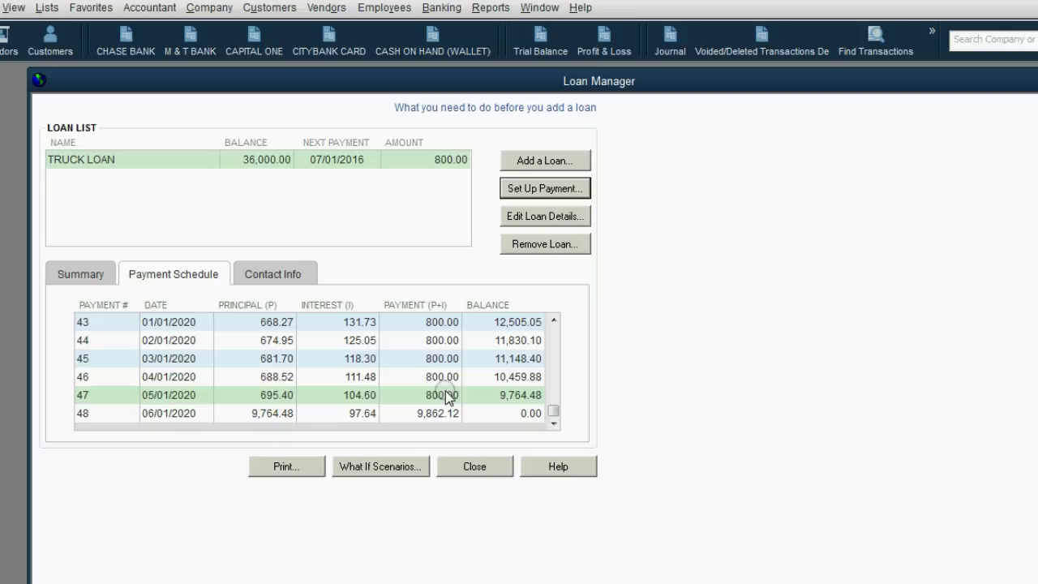
# Compare the balloon payment in the truck loan's summary with the final payment in its payment schedule
pyautogui.click(101, 268)
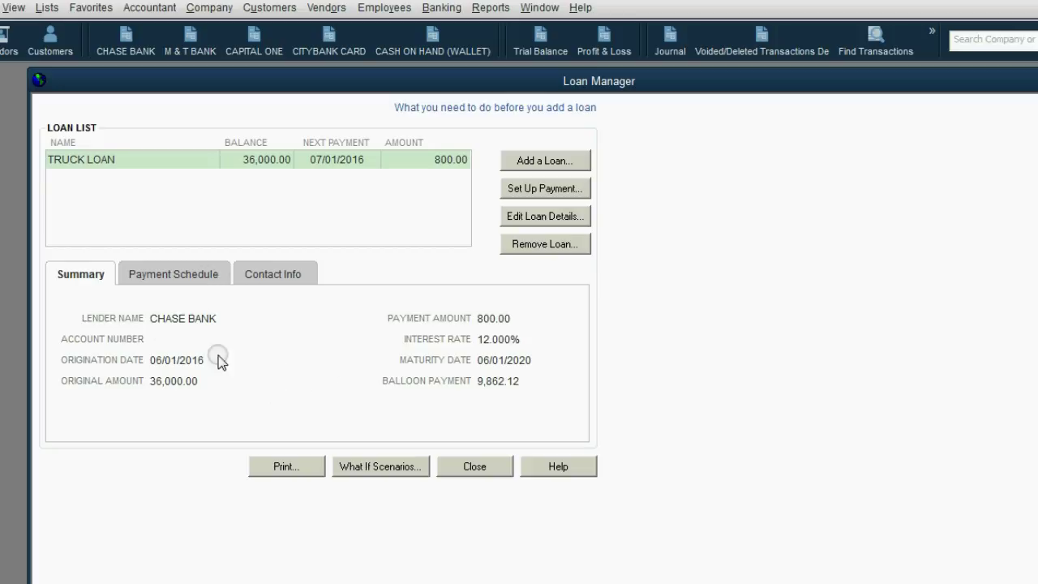
pyautogui.click(202, 274)
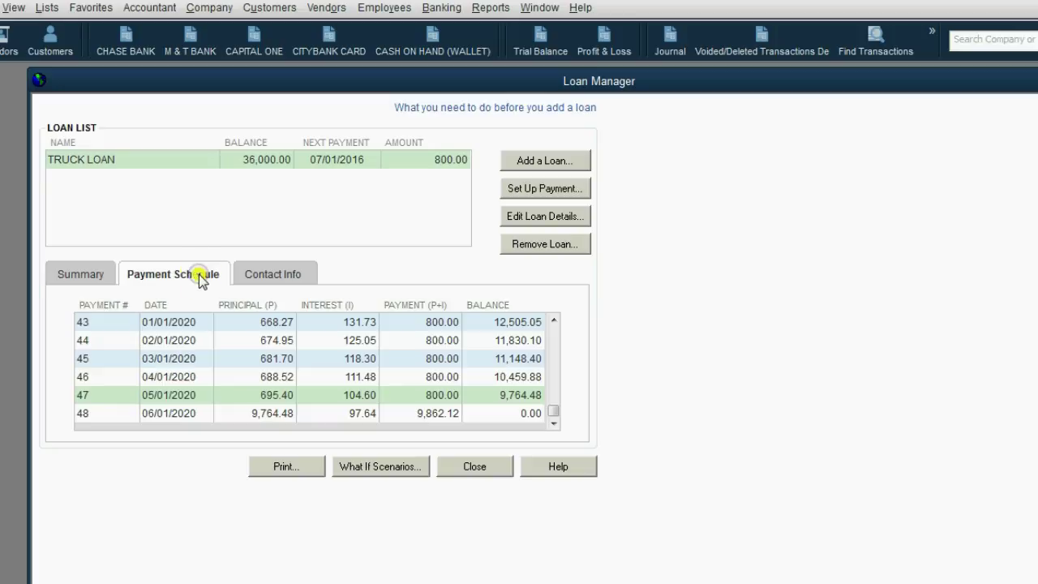
pyautogui.click(436, 415)
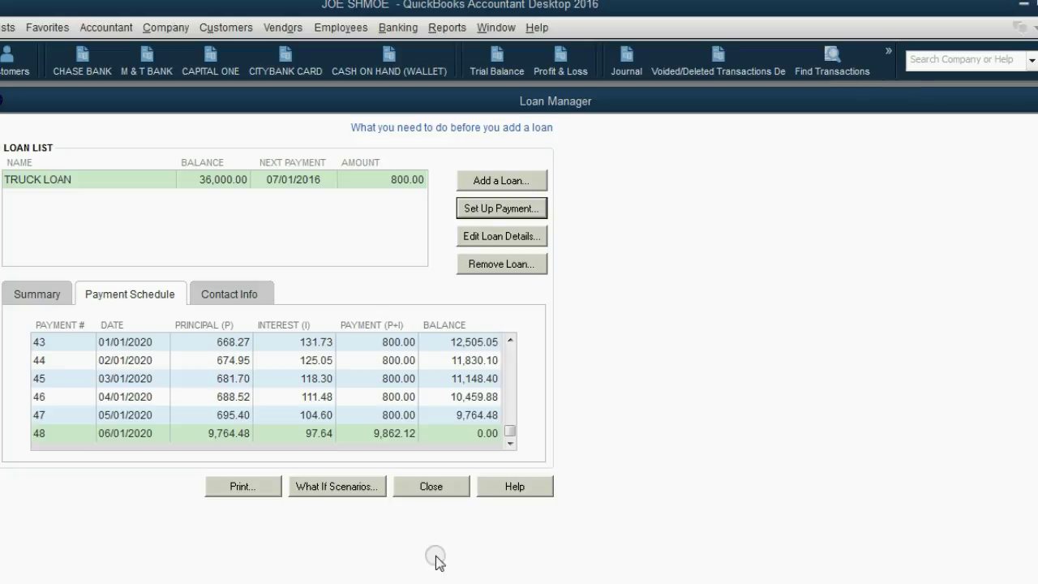
# Run the what-if scenario for changing the truck loan's payment amount, calculating it with 900 and with 950, and close it
pyautogui.click(359, 488)
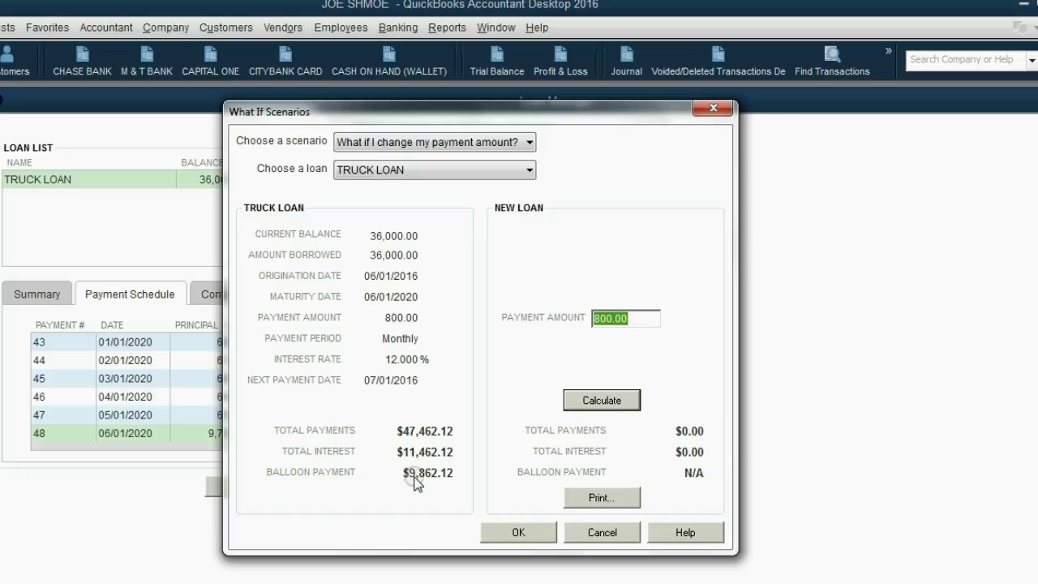
pyautogui.doubleClick(626, 318)
pyautogui.write('900')
pyautogui.click(609, 401)
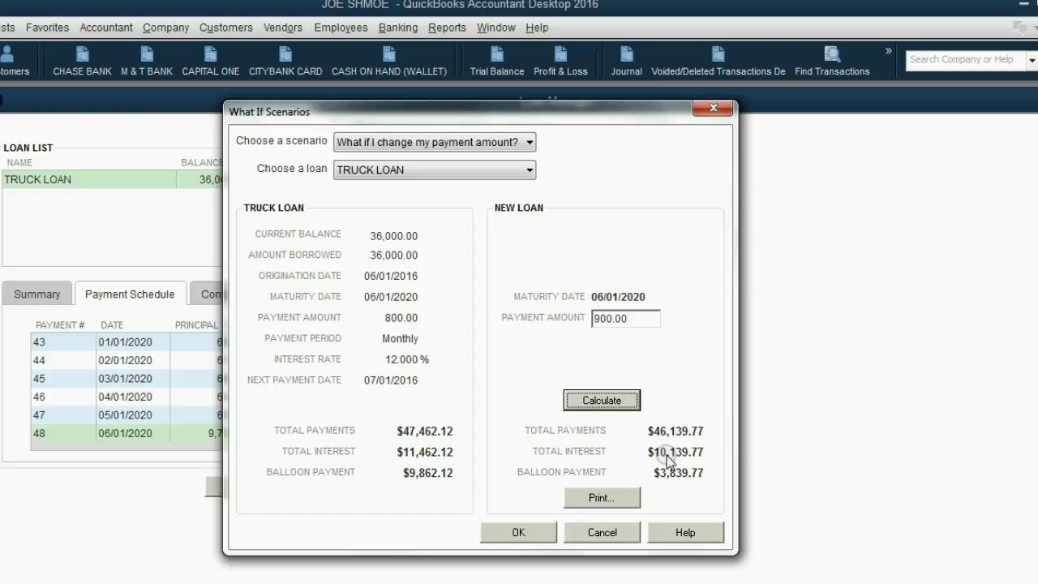
pyautogui.click(631, 322)
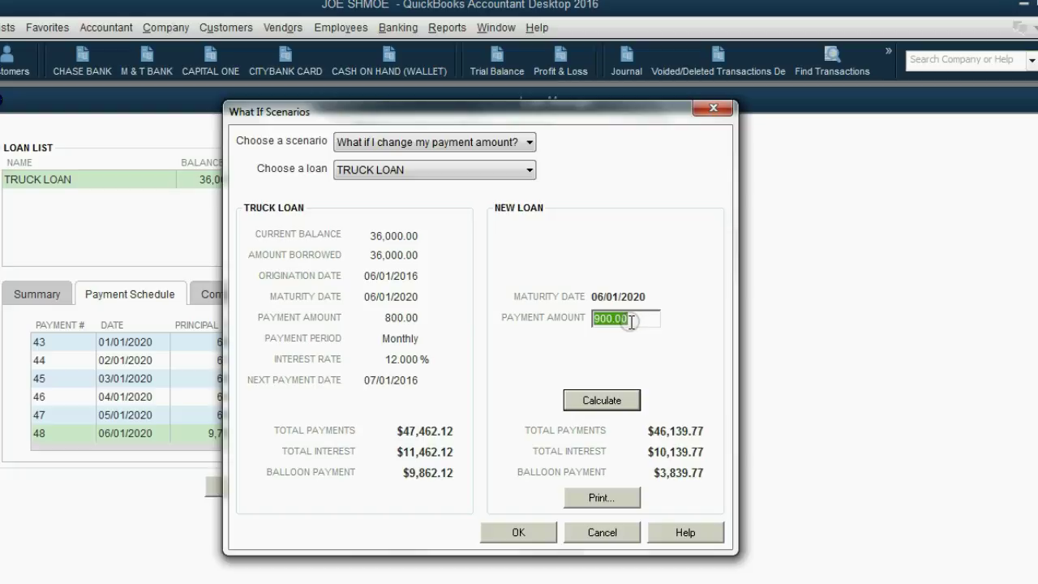
pyautogui.write('950')
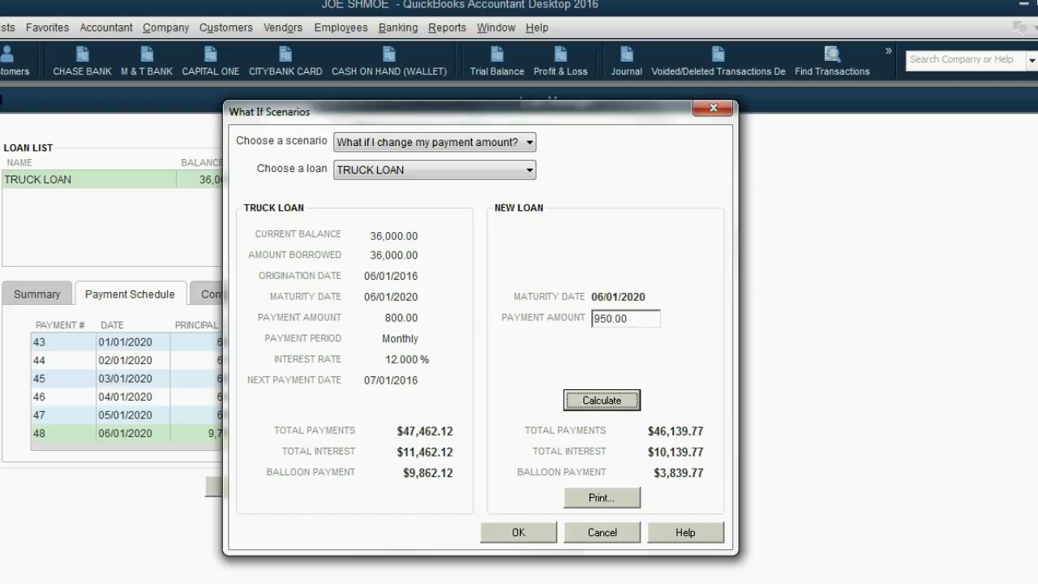
pyautogui.click(598, 401)
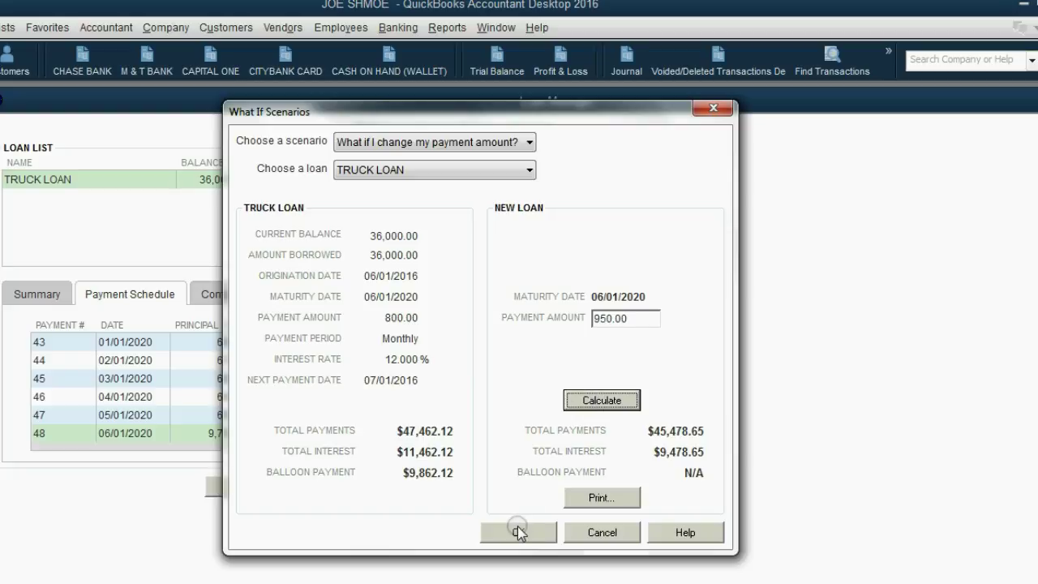
pyautogui.click(518, 532)
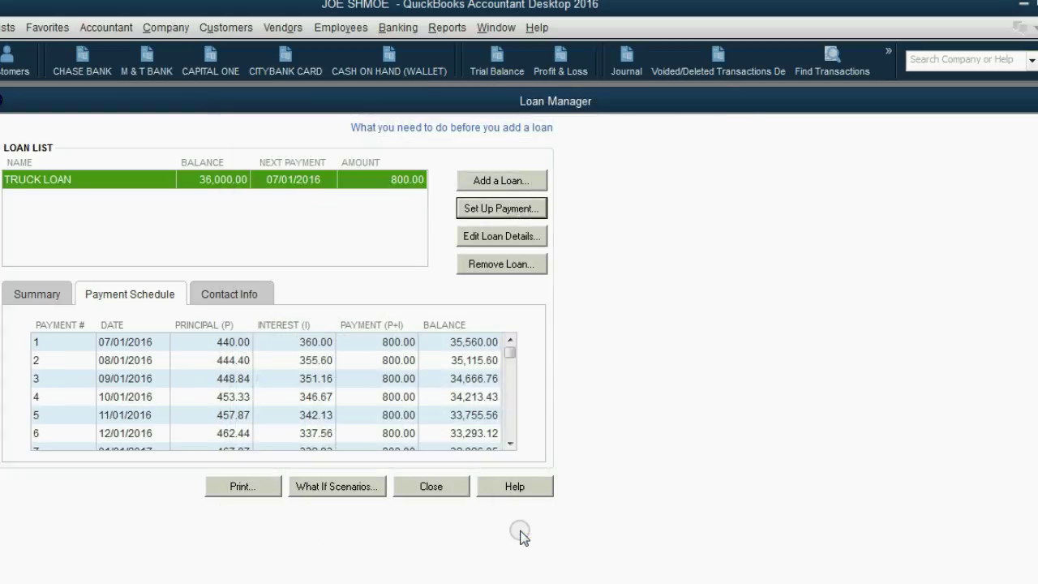
# Edit the truck loan's payment information, setting the payment amount to 950, and save the loan
pyautogui.click(515, 235)
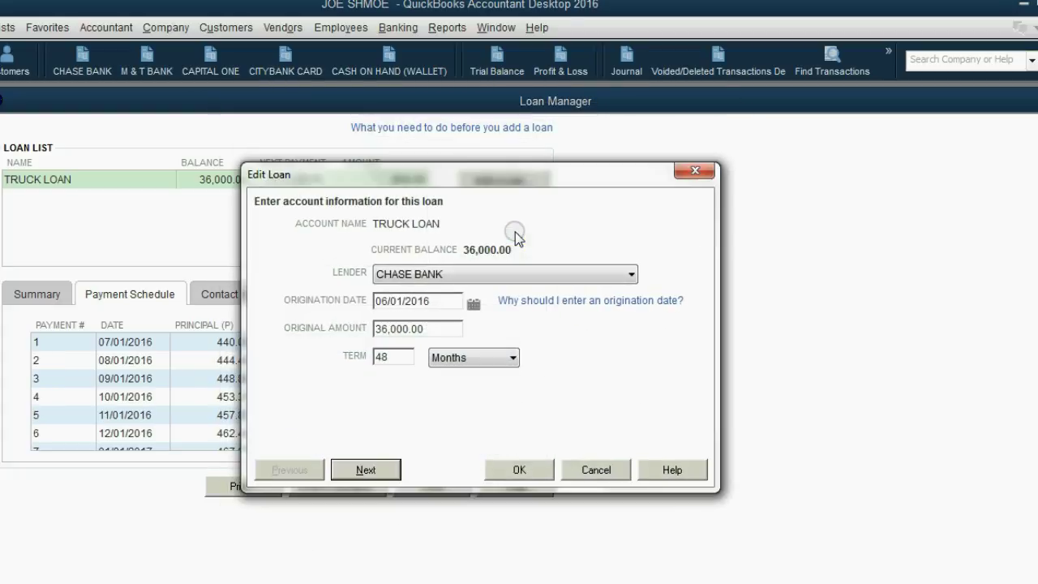
pyautogui.click(383, 470)
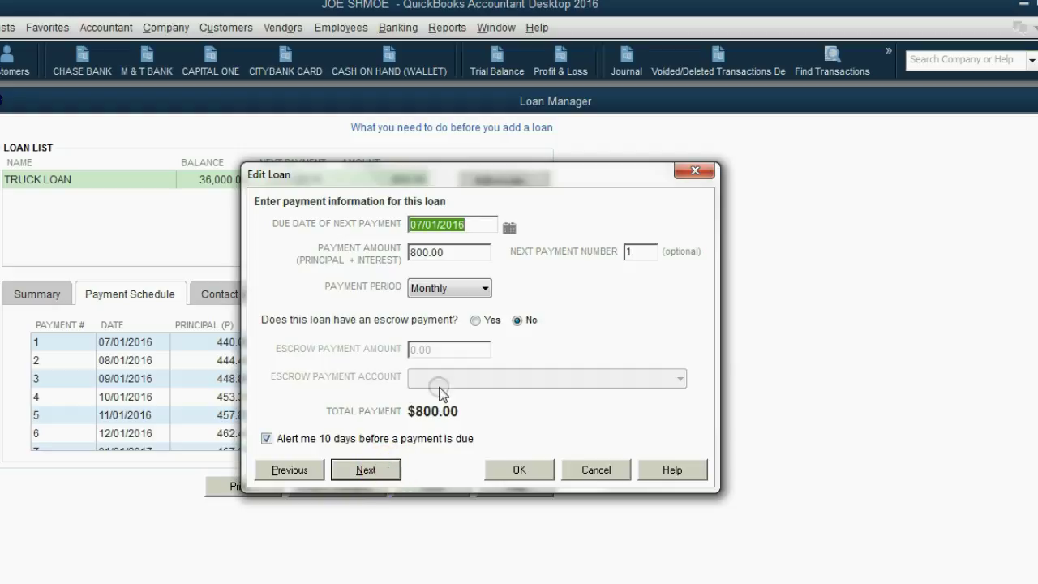
pyautogui.click(471, 251)
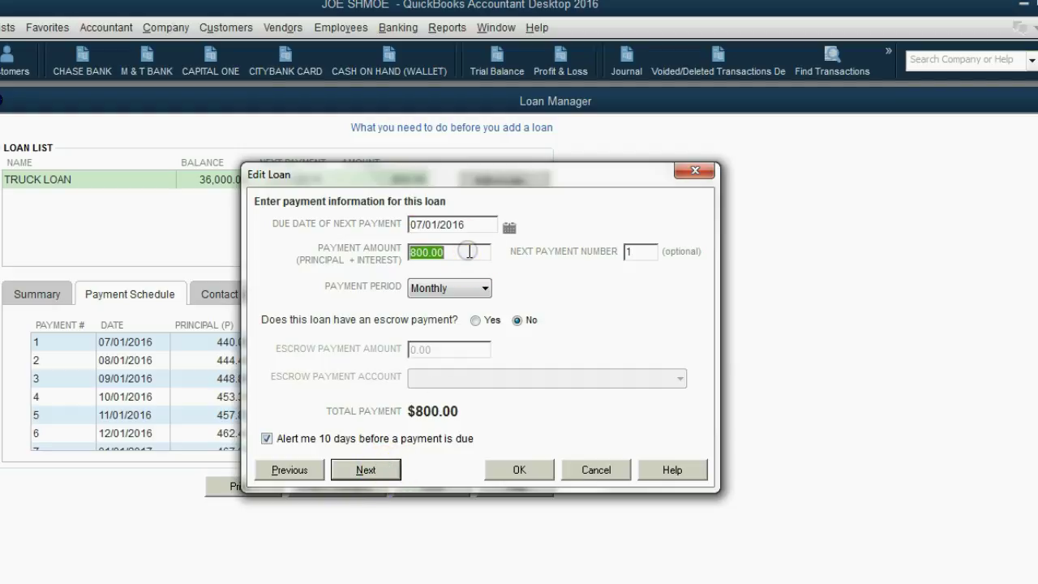
pyautogui.write('950')
pyautogui.press('Tab')
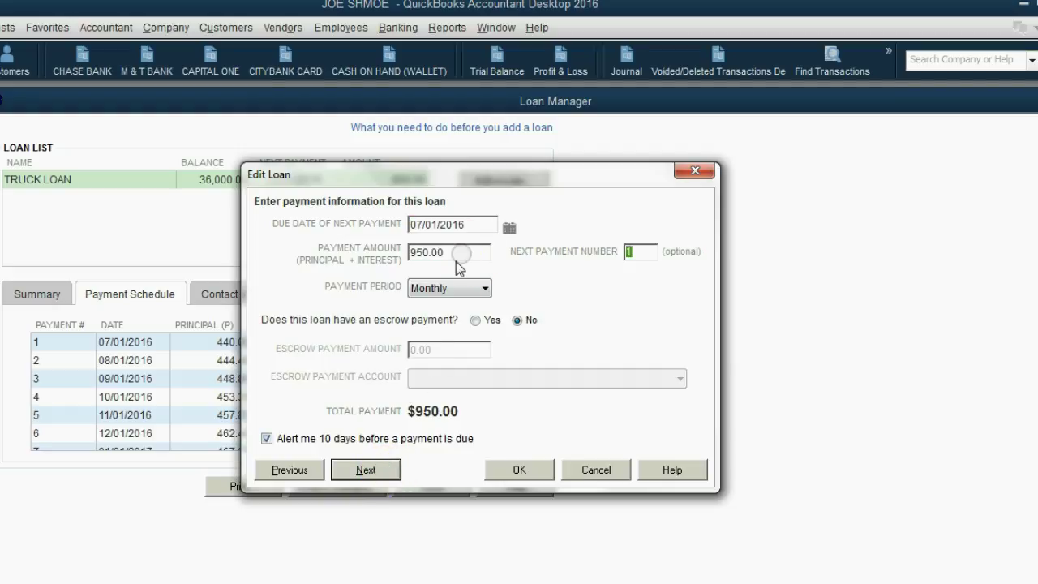
pyautogui.click(522, 470)
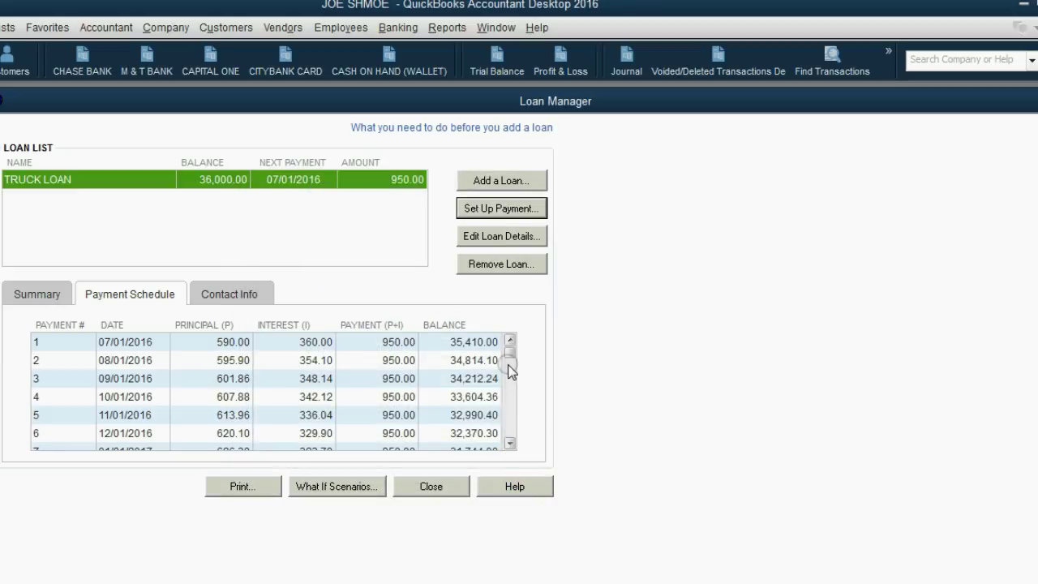
# Check the final payments in the truck loan's recalculated schedule and the payment amount and balloon payment in its summary
pyautogui.moveTo(509, 354); pyautogui.dragTo(506, 449)
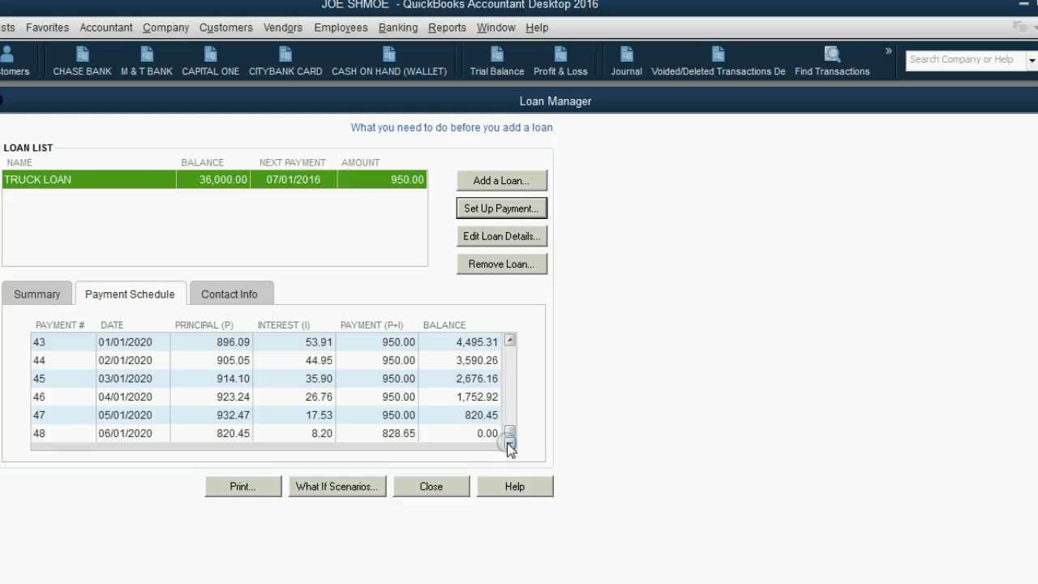
pyautogui.click(38, 294)
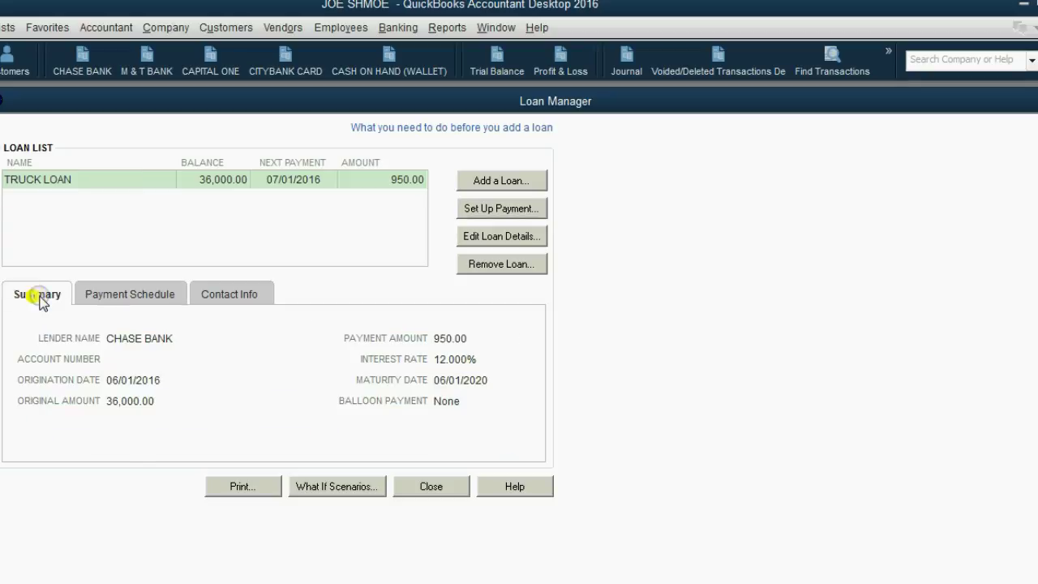
pyautogui.click(421, 340)
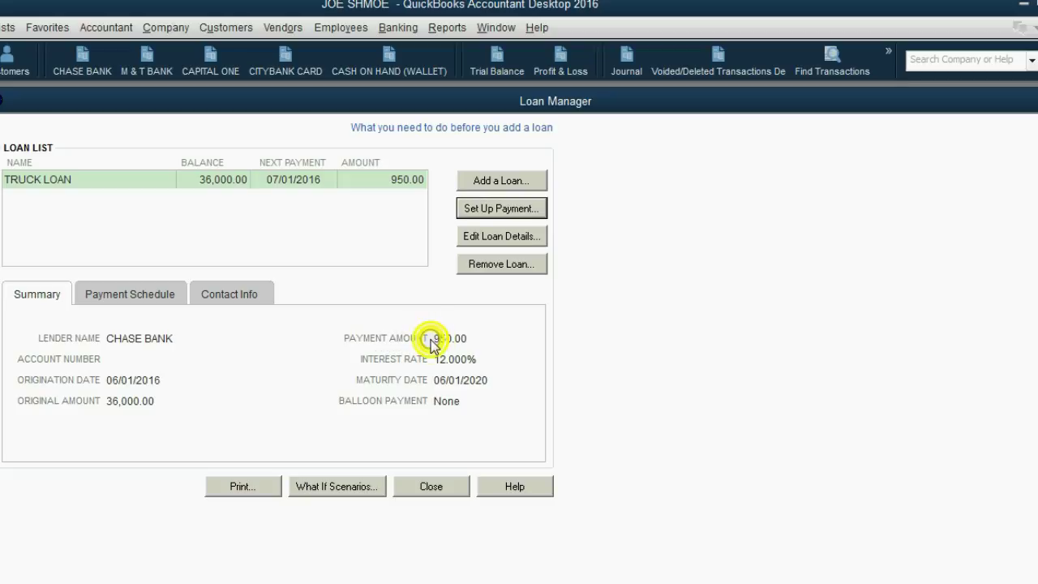
pyautogui.click(172, 298)
pyautogui.click(511, 422)
pyautogui.moveTo(511, 422); pyautogui.dragTo(511, 446)
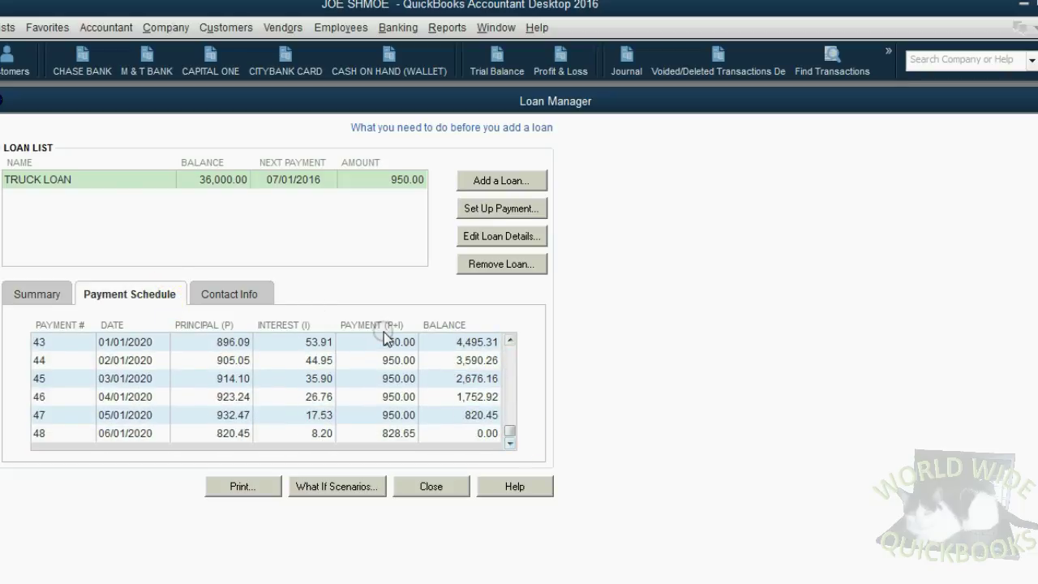
pyautogui.click(395, 434)
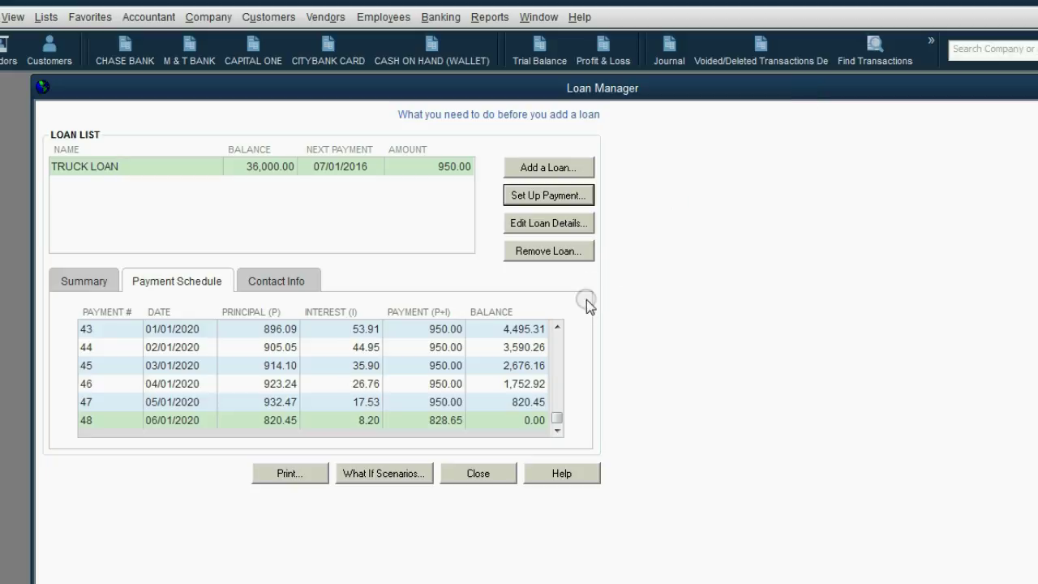
# Examine the first scheduled payment's total, interest and principal portions against the truck loan's balance
pyautogui.moveTo(556, 418); pyautogui.dragTo(558, 332)
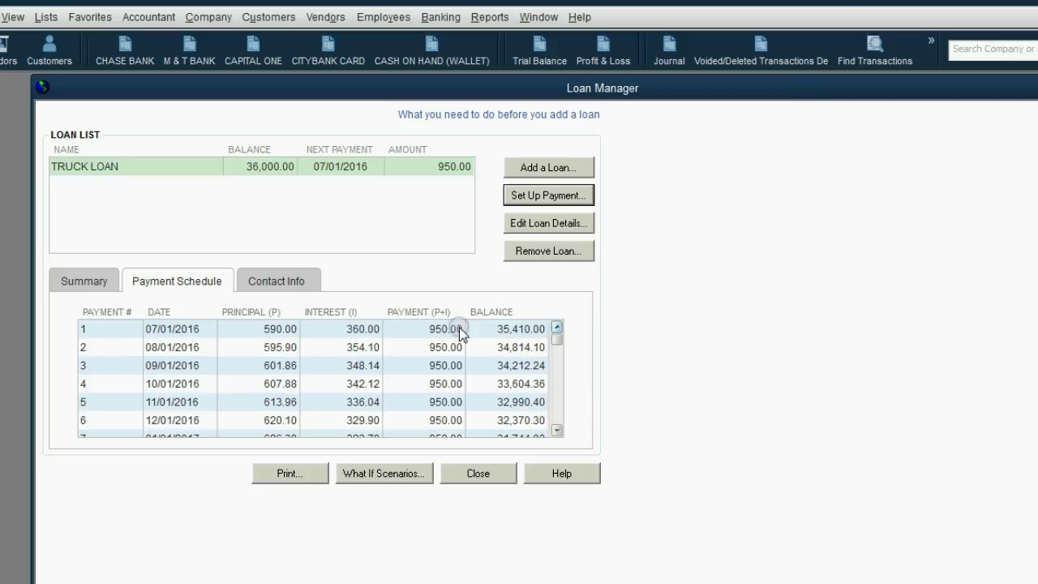
pyautogui.click(447, 329)
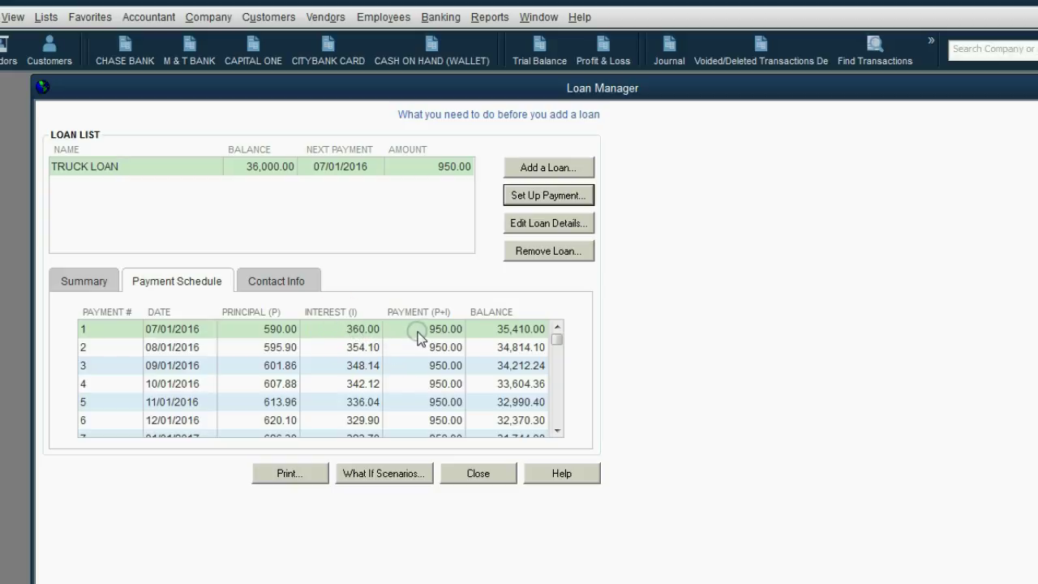
pyautogui.click(371, 332)
pyautogui.click(156, 168)
pyautogui.click(281, 333)
# Set up the truck loan's first regular payment with its proposed principal and interest, choosing Write a check as the payment method
pyautogui.click(572, 201)
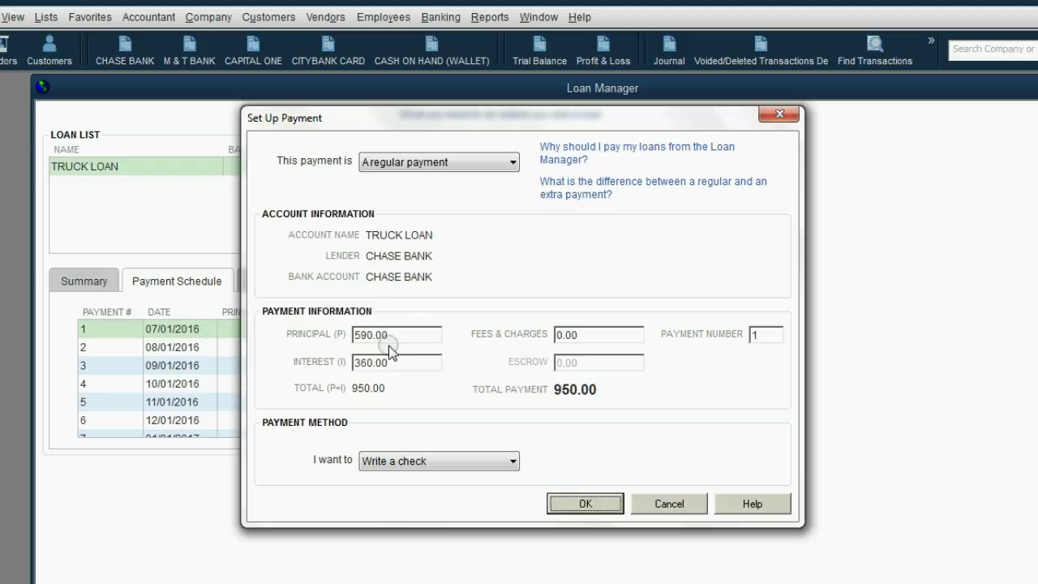
pyautogui.click(383, 391)
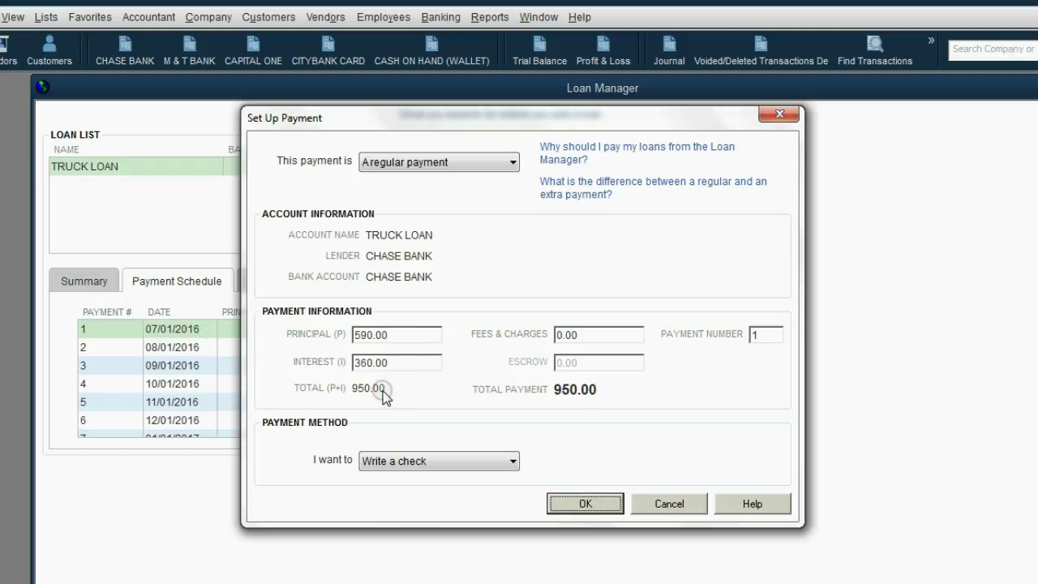
pyautogui.click(398, 365)
pyautogui.click(398, 367)
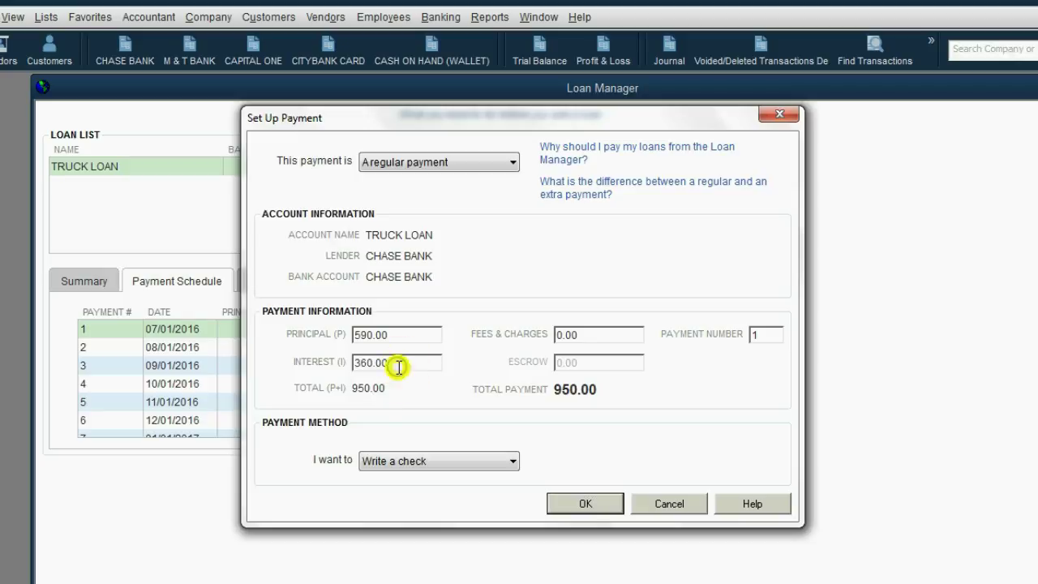
pyautogui.click(431, 463)
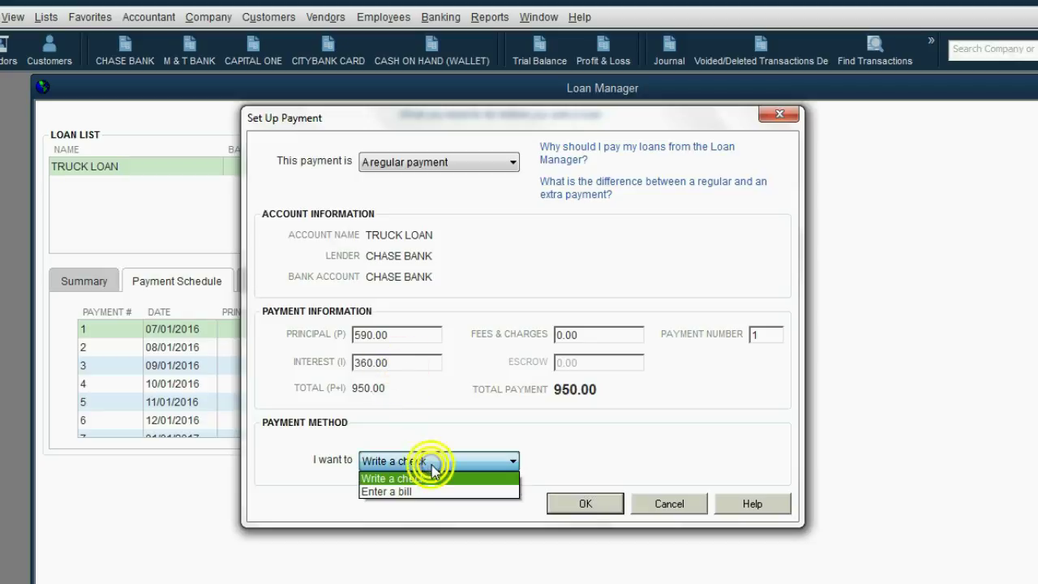
pyautogui.click(432, 477)
pyautogui.click(406, 335)
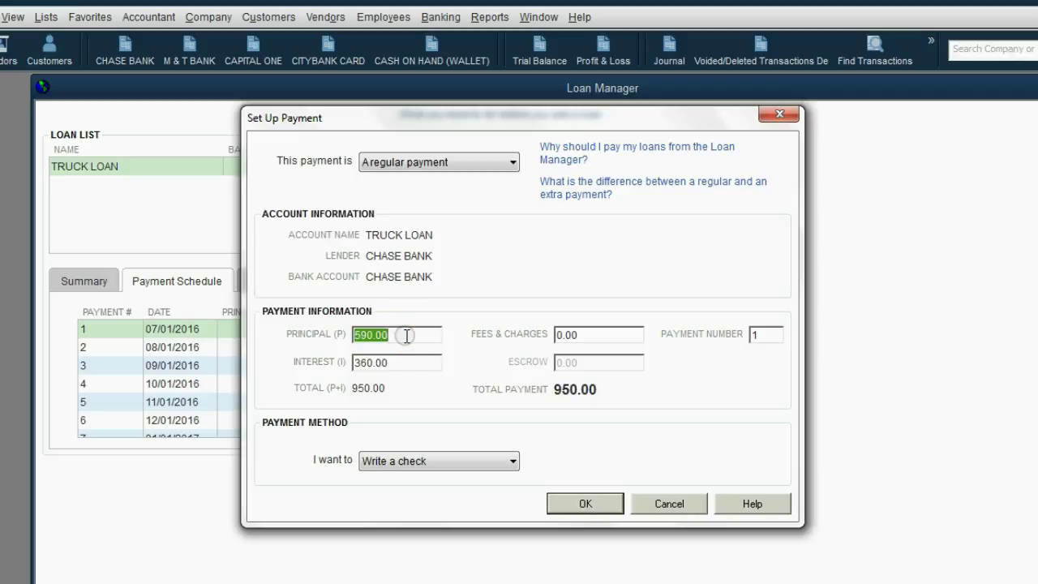
pyautogui.click(405, 335)
pyautogui.click(559, 504)
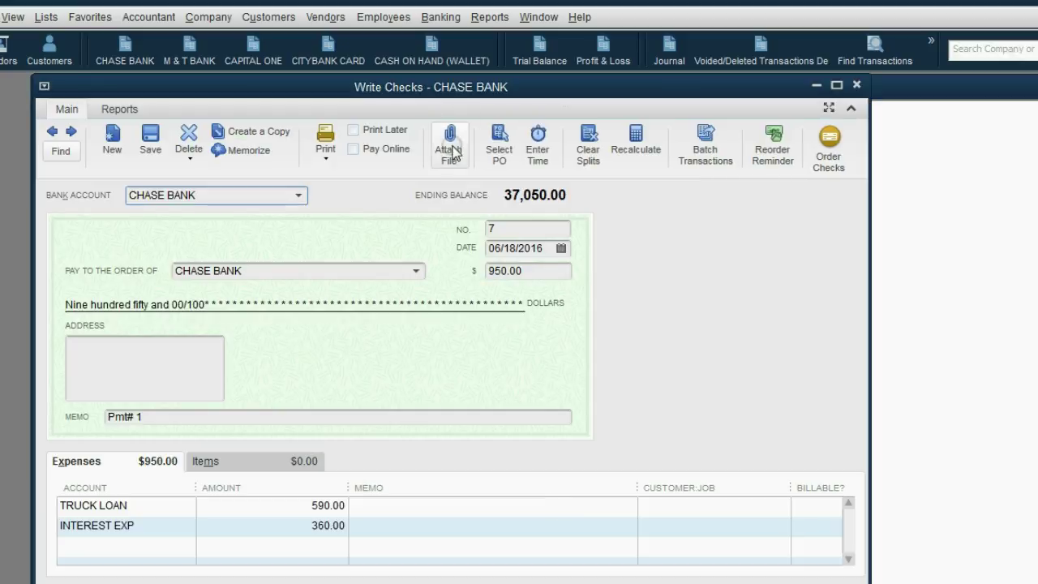
# Review the loan payment check's number, amount, and expense split between the truck loan and interest expense
pyautogui.moveTo(478, 96); pyautogui.dragTo(513, 97)
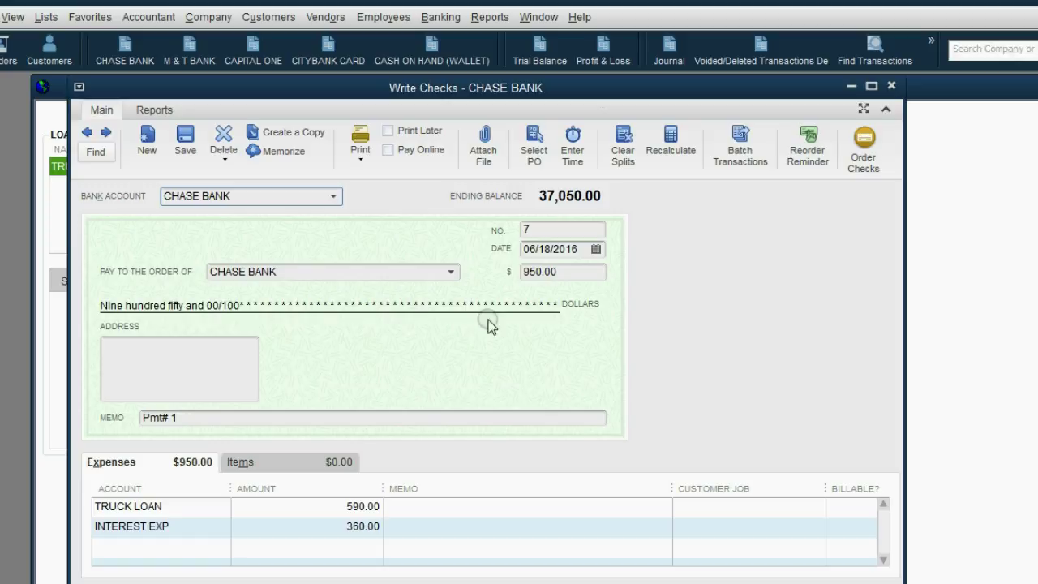
pyautogui.click(532, 230)
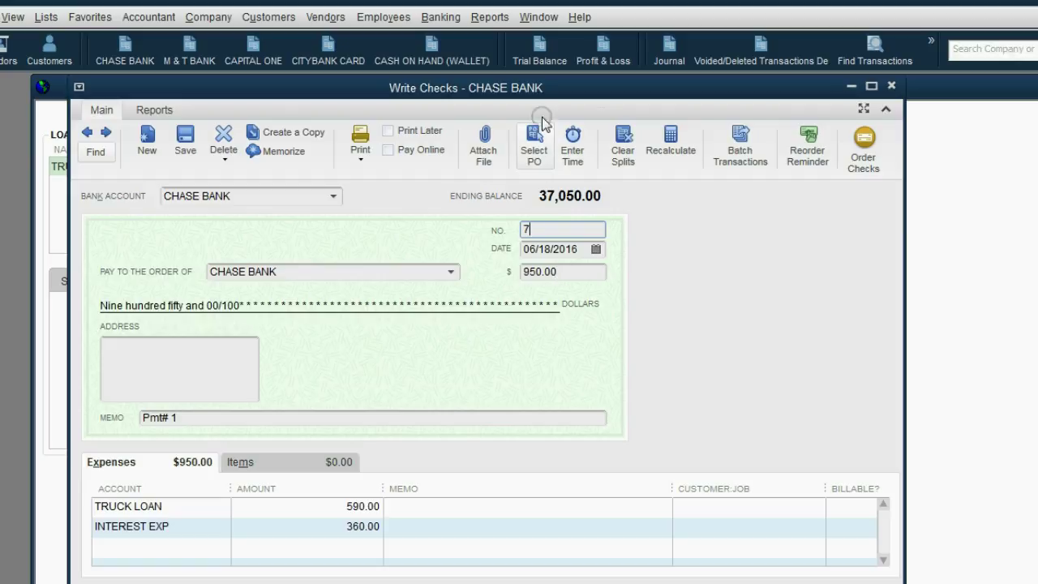
pyautogui.moveTo(549, 91); pyautogui.dragTo(554, 95)
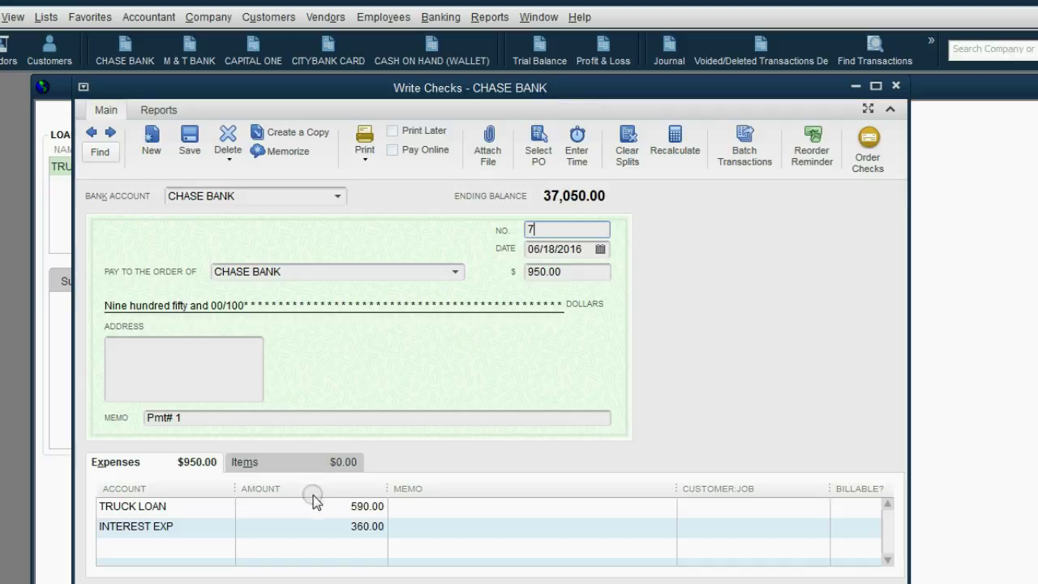
pyautogui.click(558, 273)
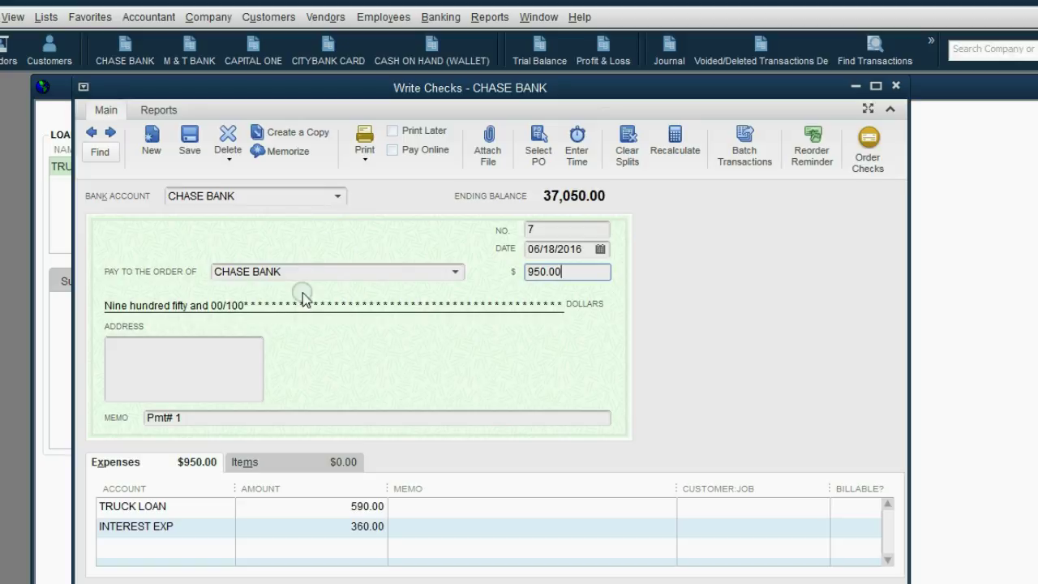
pyautogui.click(353, 506)
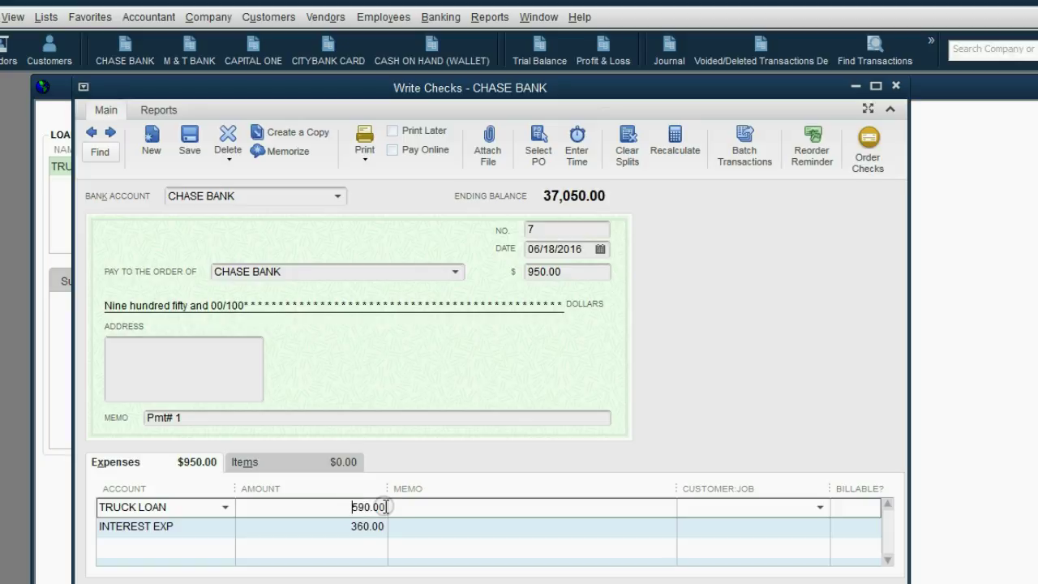
pyautogui.click(366, 526)
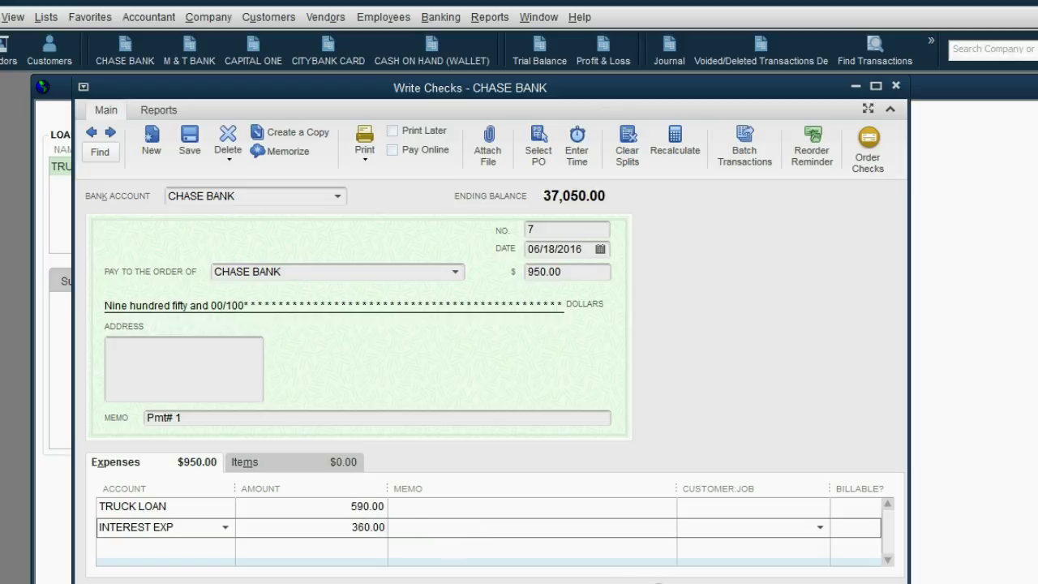
# Date the loan payment check 07/01/2016 and record it, dismissing the check reorder reminder without setting one
pyautogui.click(600, 249)
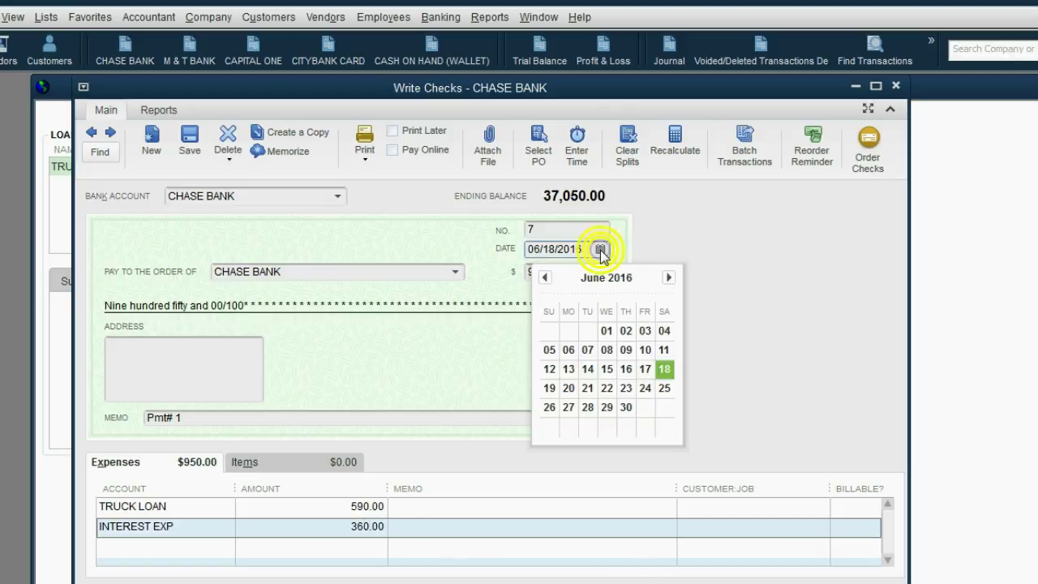
pyautogui.click(668, 277)
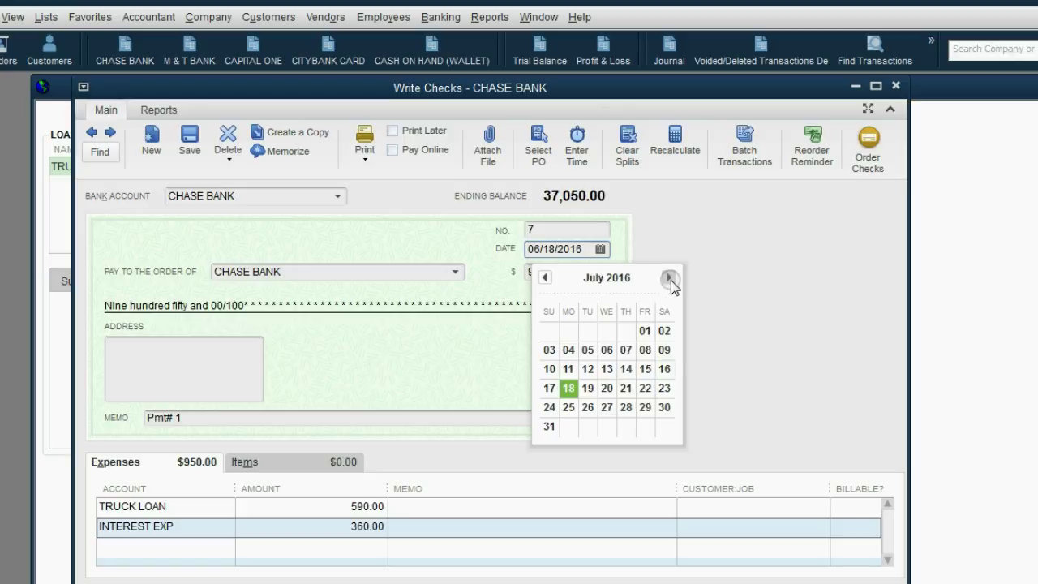
pyautogui.click(643, 334)
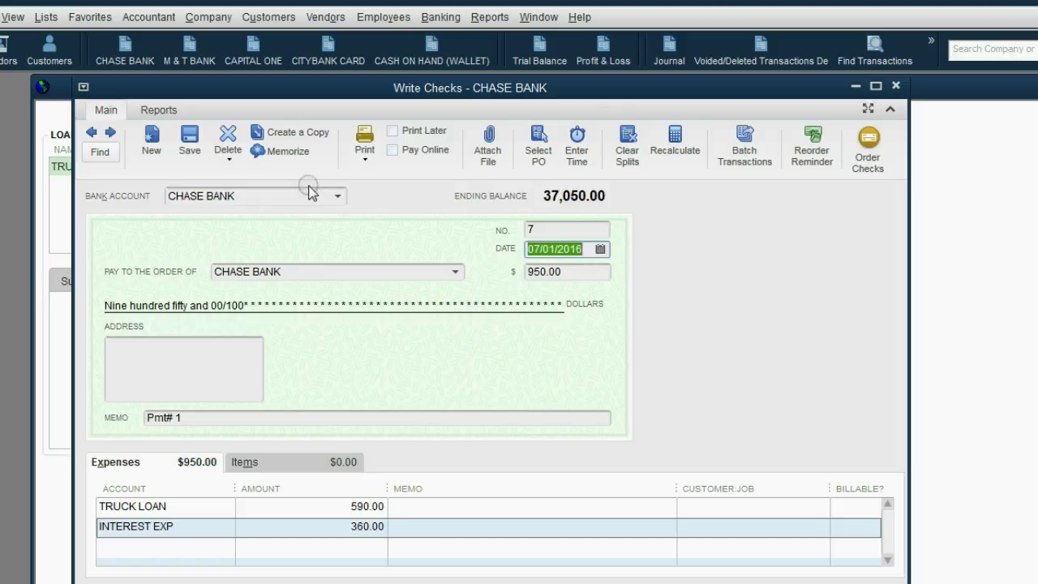
pyautogui.press('Escape')
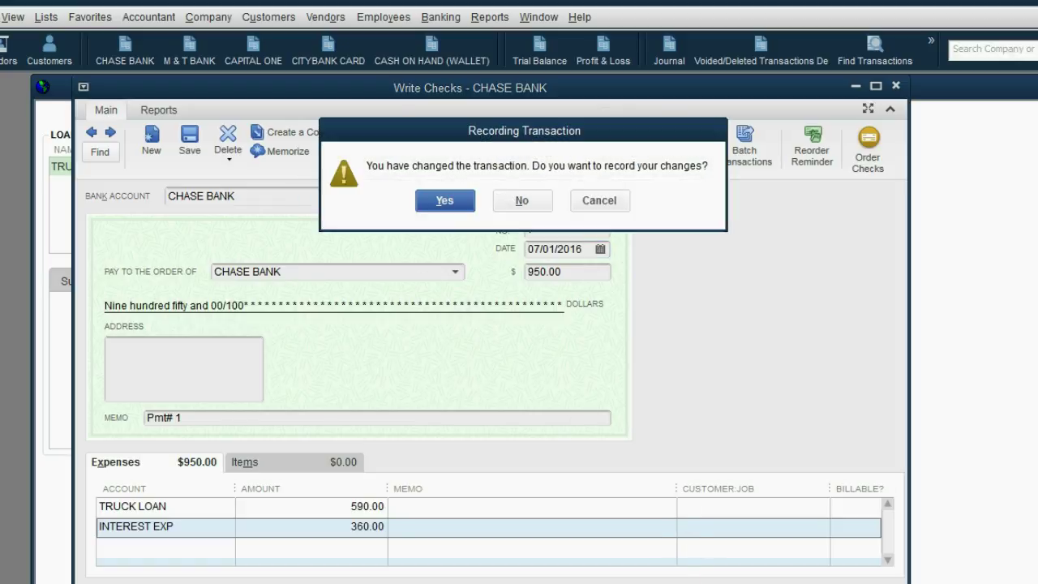
pyautogui.click(446, 201)
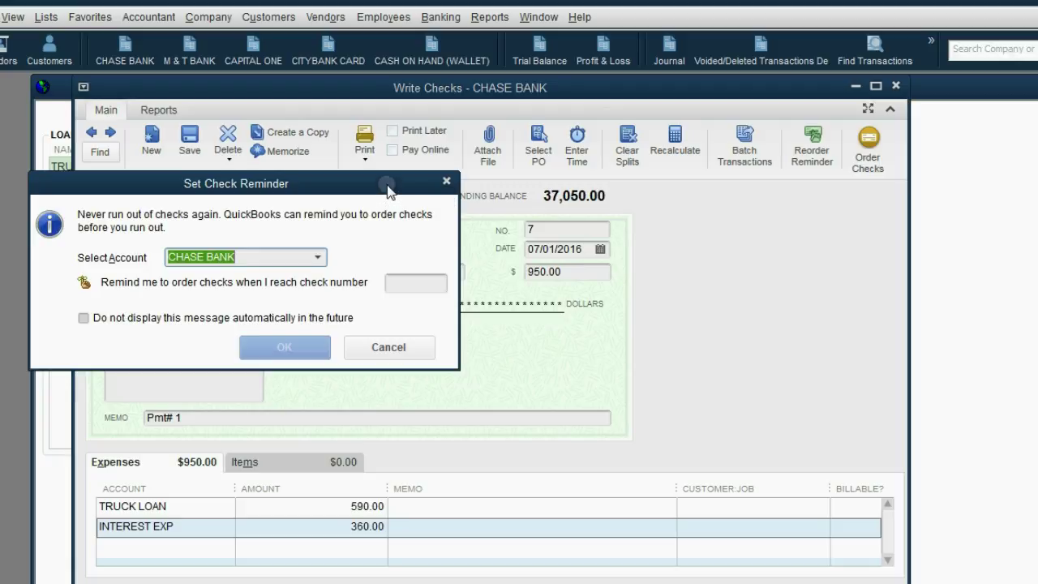
pyautogui.moveTo(387, 183); pyautogui.dragTo(421, 174)
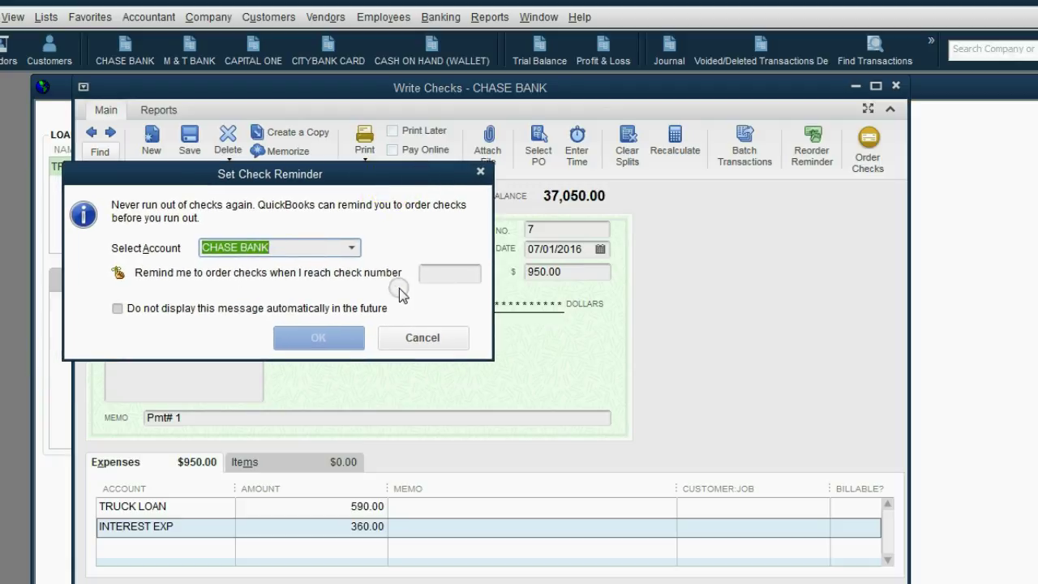
pyautogui.click(411, 341)
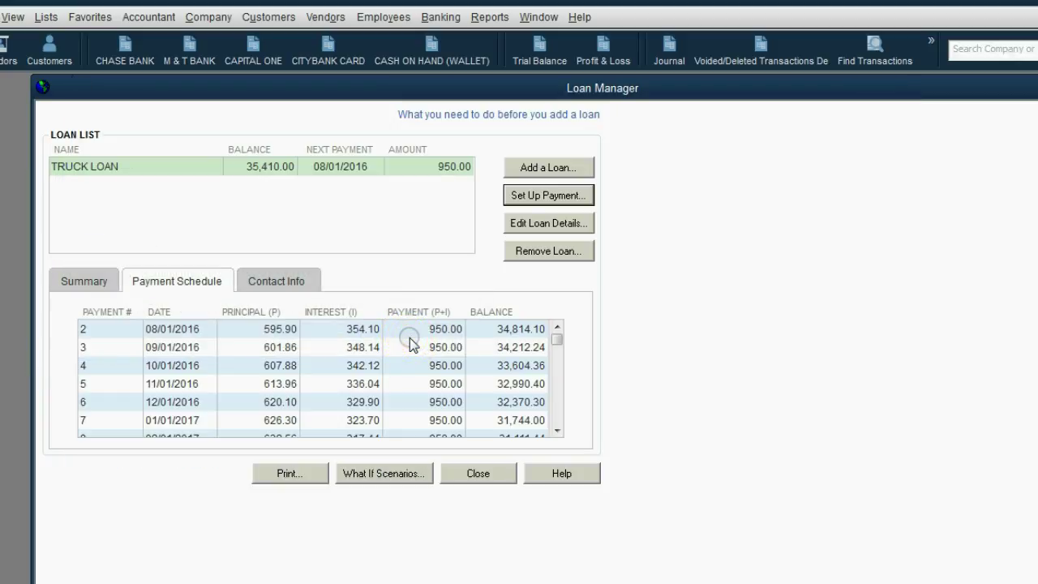
# Close the Loan Manager and check the truck loan and interest expense balances in the Trial Balance report
pyautogui.click(1008, 94)
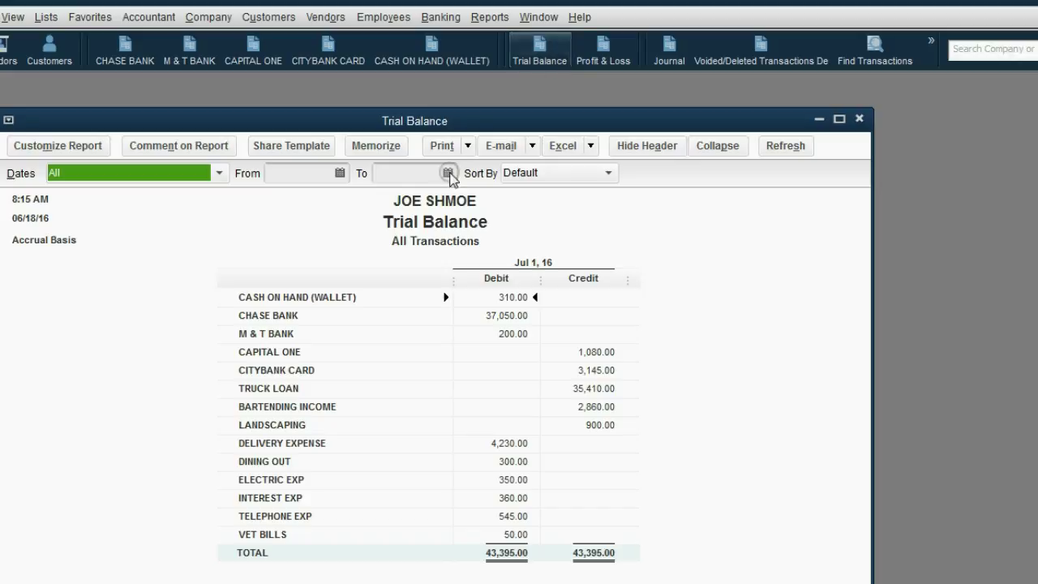
pyautogui.click(327, 388)
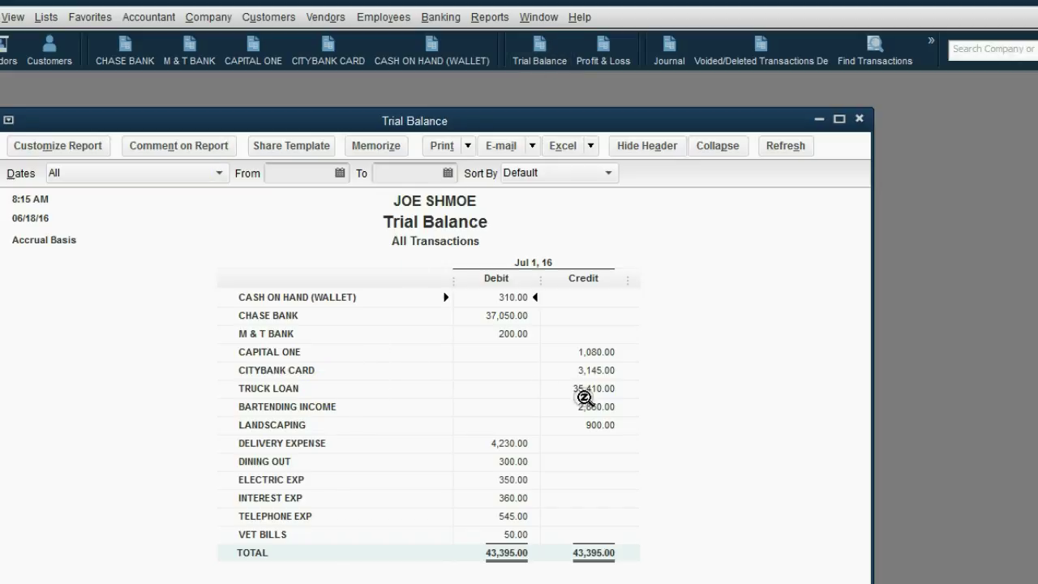
pyautogui.click(586, 389)
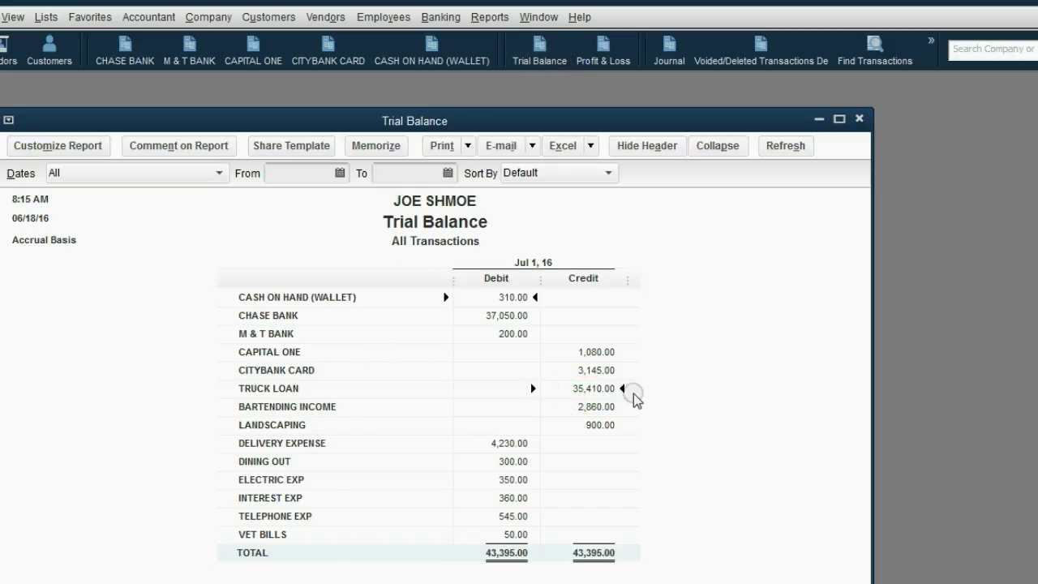
pyautogui.doubleClick(610, 394)
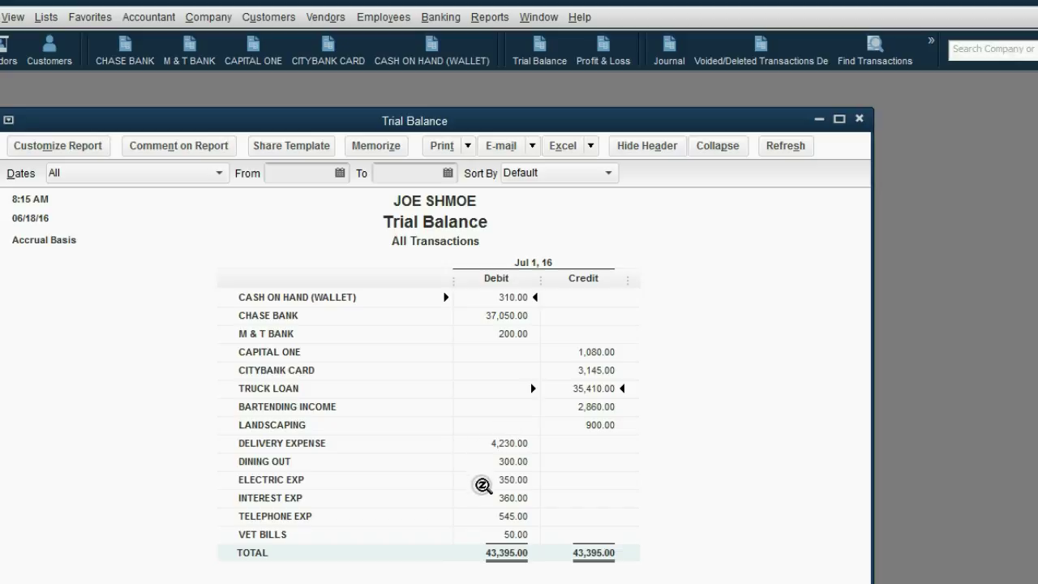
pyautogui.click(507, 498)
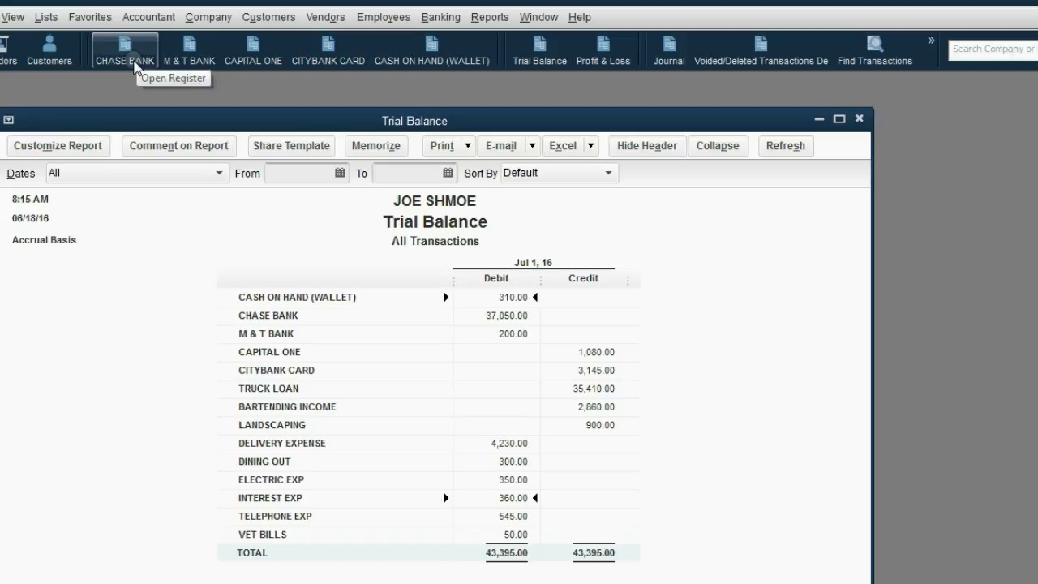
# Review the truck loan deposit and the first loan payment check in the Chase Bank register
pyautogui.click(135, 69)
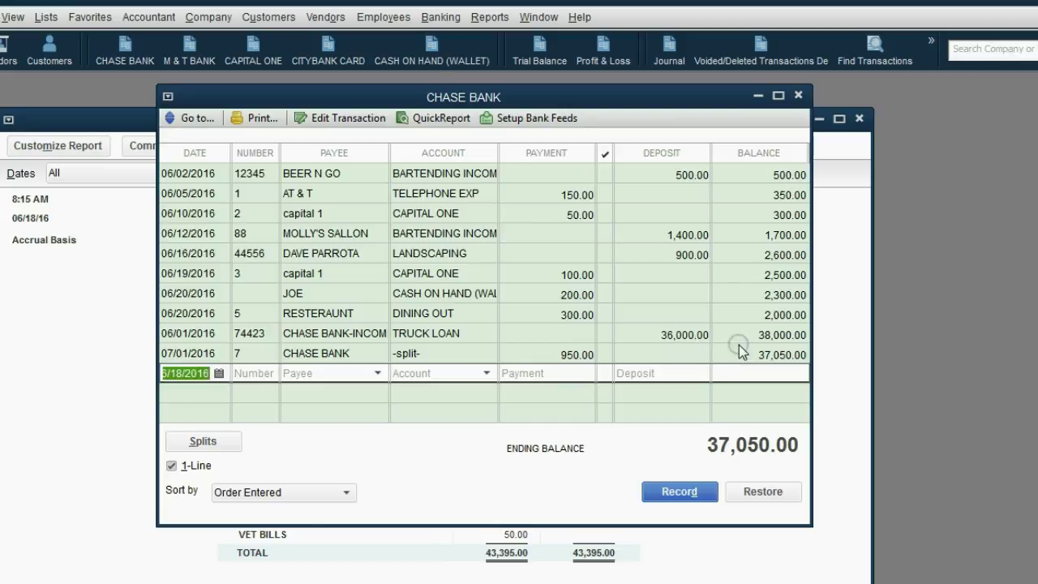
pyautogui.click(786, 341)
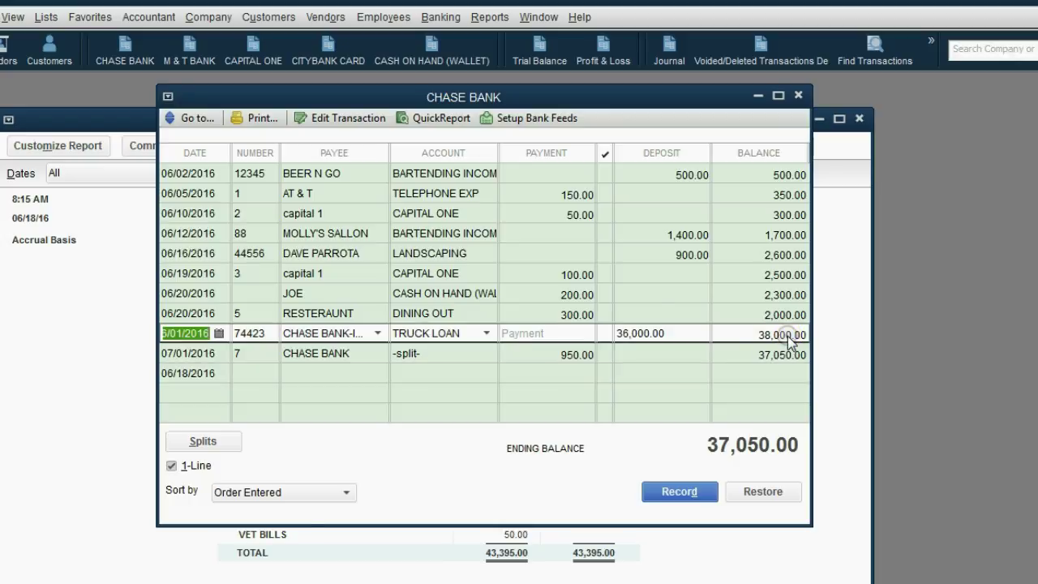
pyautogui.click(588, 356)
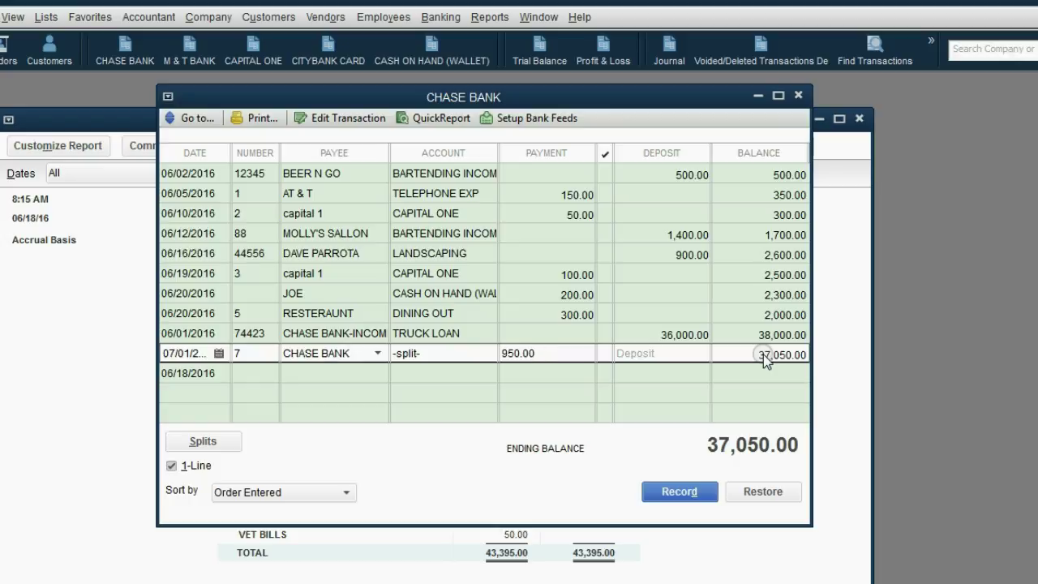
pyautogui.click(270, 352)
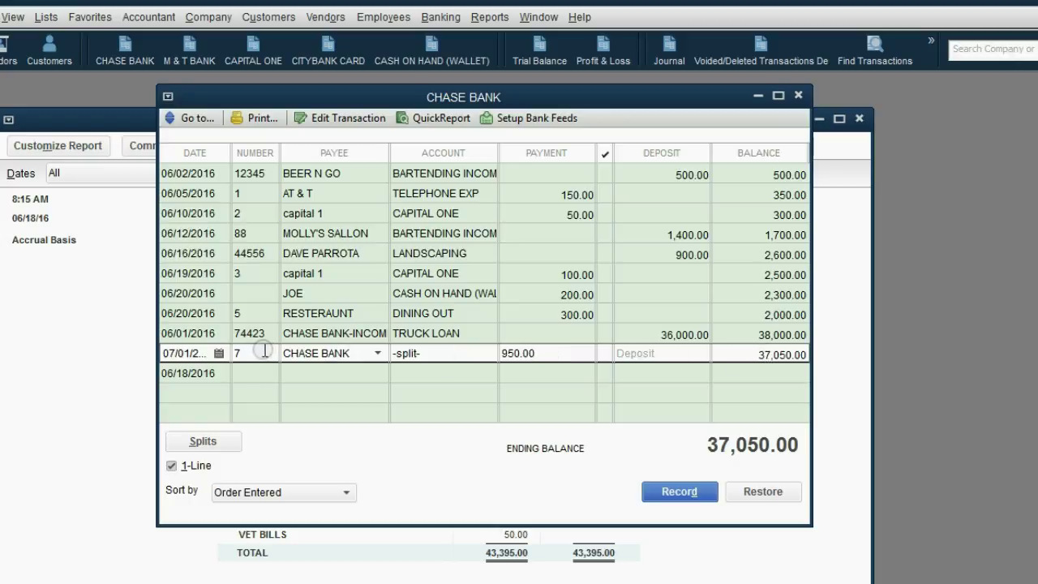